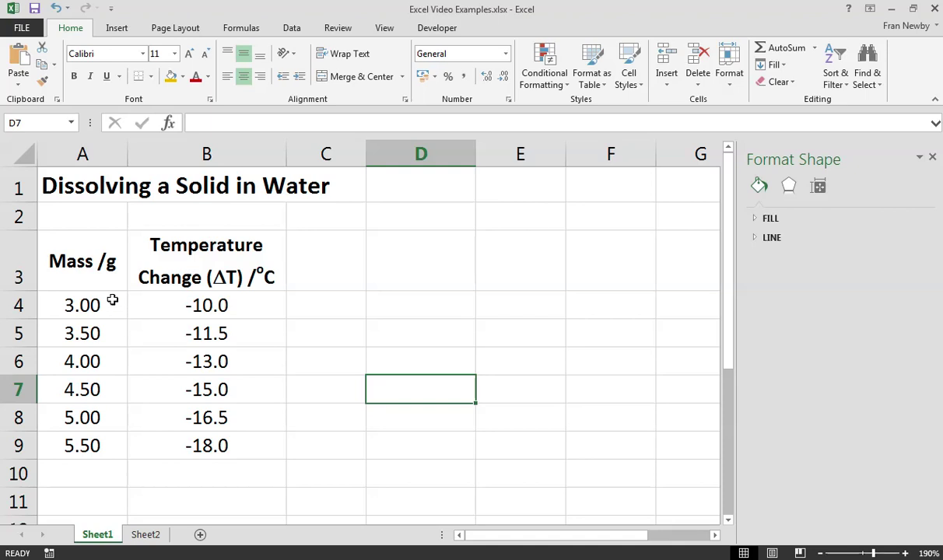
- Insert a markers-only scatter chart of mass (A4:A9) against temperature change (B4:B9)
left_click_drag(113, 300, 109, 441)
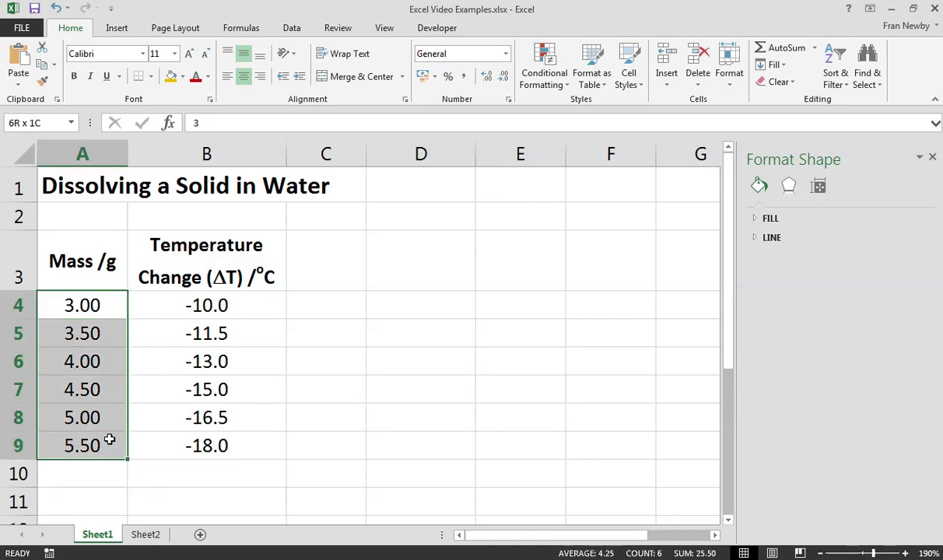
left_click_drag(200, 303, 199, 443)
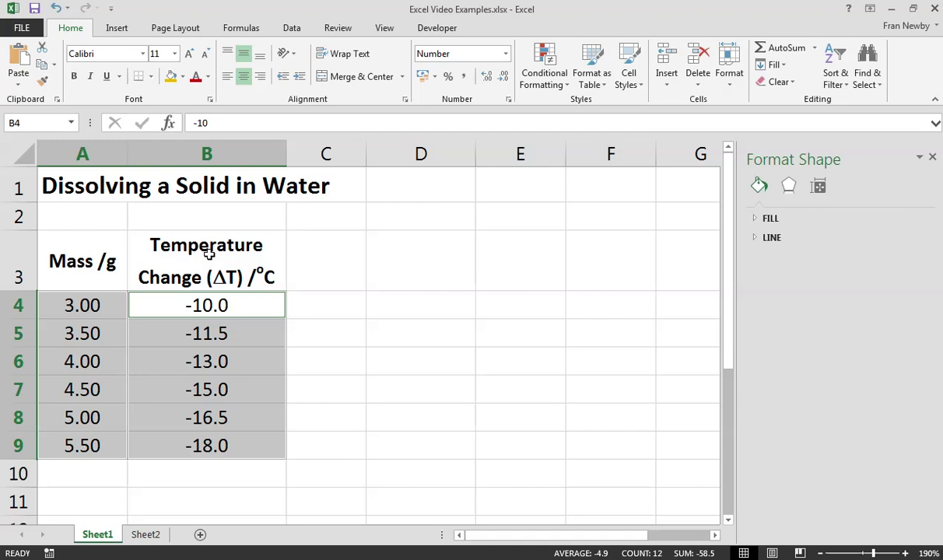
left_click(116, 29)
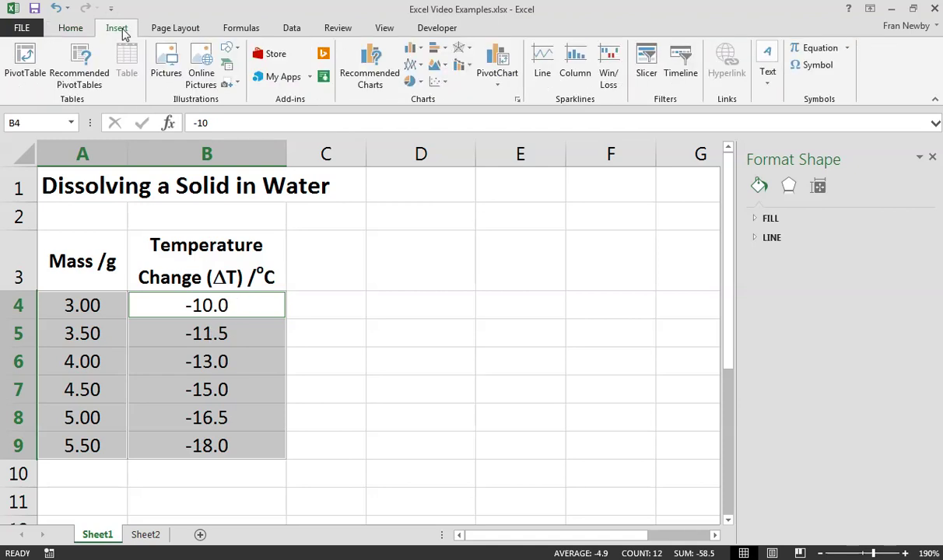
left_click(439, 83)
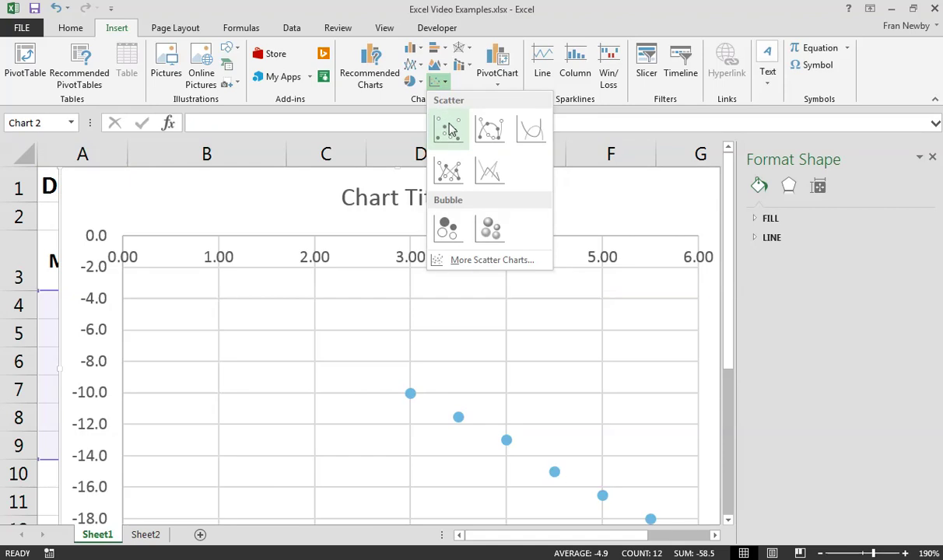
left_click(448, 130)
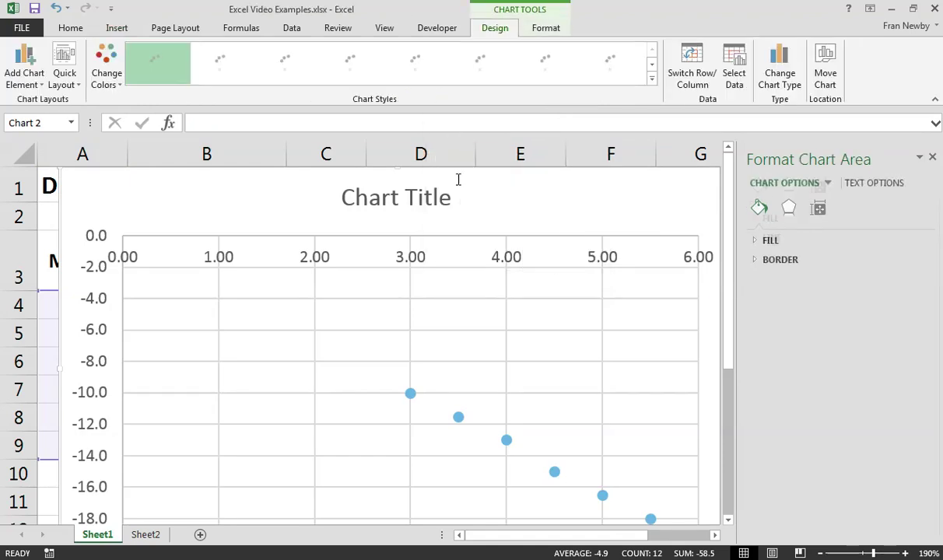
- Move the scatter chart onto its own new sheet named Chart1
right_click(246, 201)
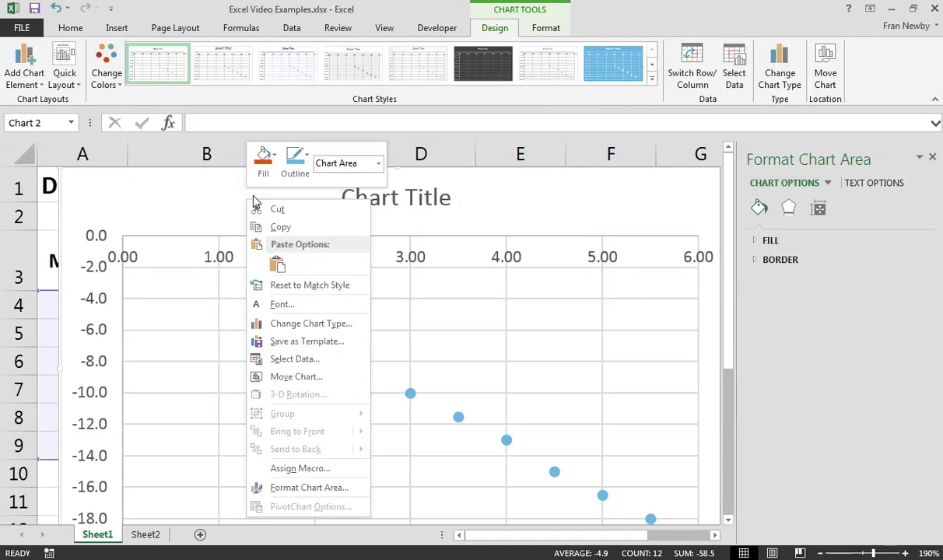
left_click(317, 378)
left_click(264, 350)
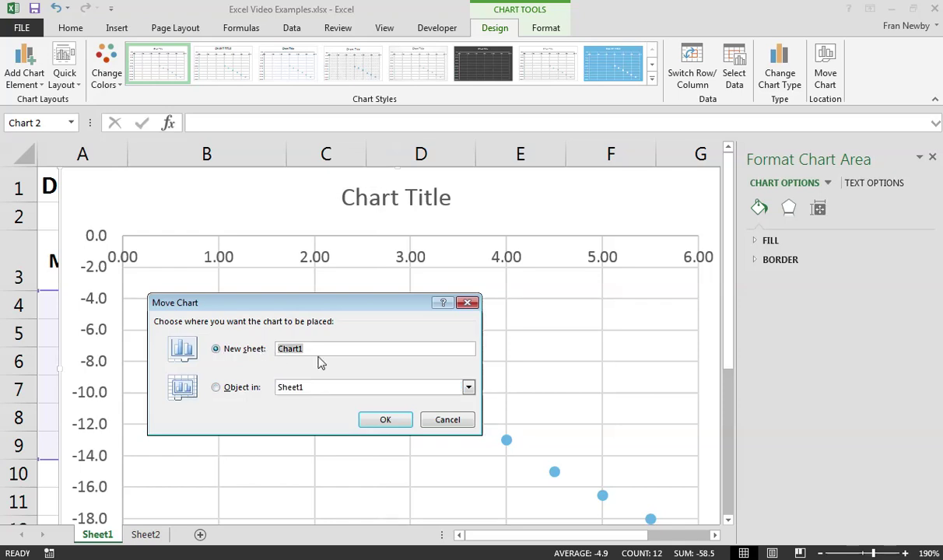
left_click(386, 420)
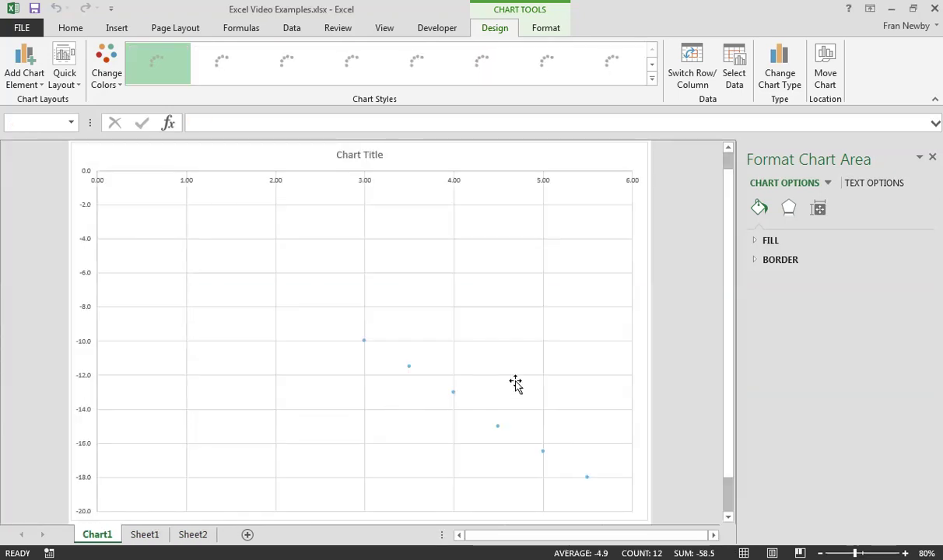
- Close the Format Chart Area pane and retitle the chart 'Temperature Change When a Solid Dissolves'
left_click(933, 158)
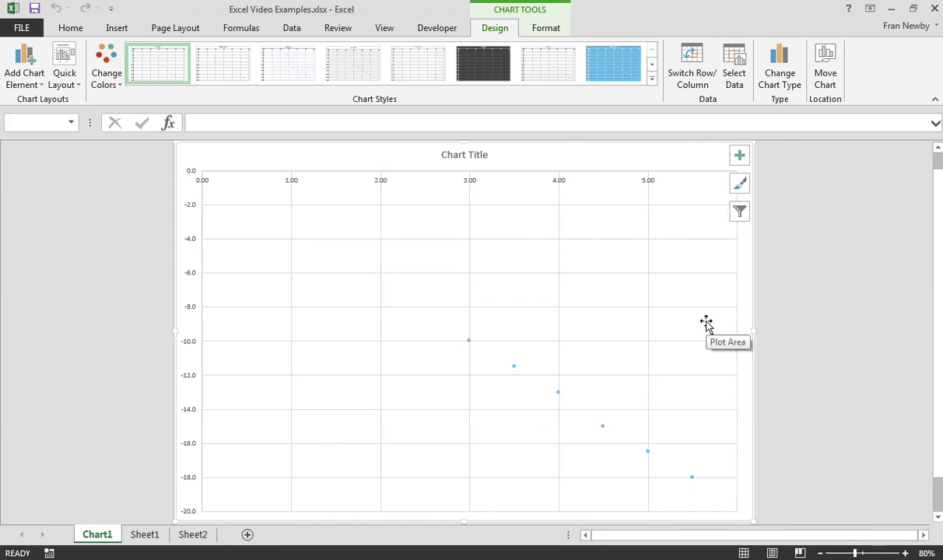
left_click(476, 156)
left_click(477, 156)
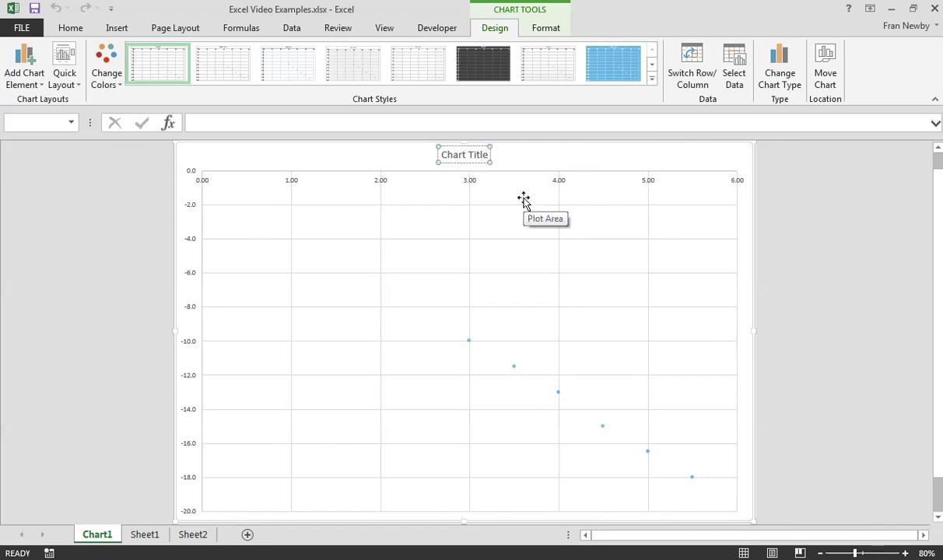
key("shift+Left")
key("shift+Left")
key("shift+Left")
key("shift+Left")
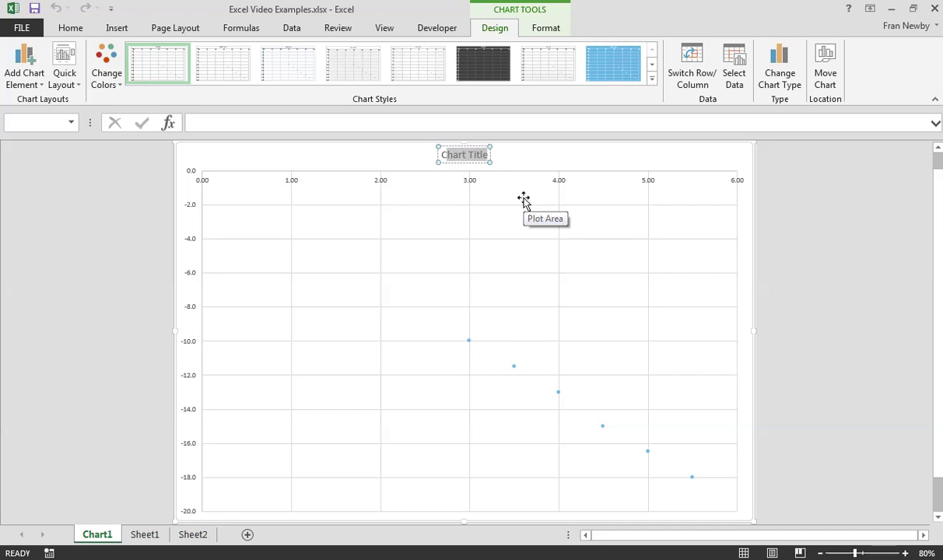
type("Temperatu")
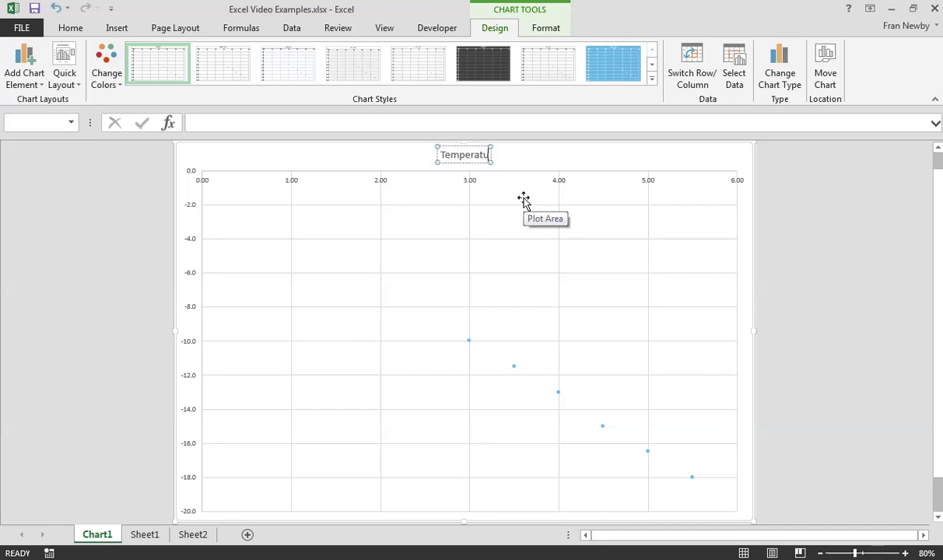
type("re Change Whe")
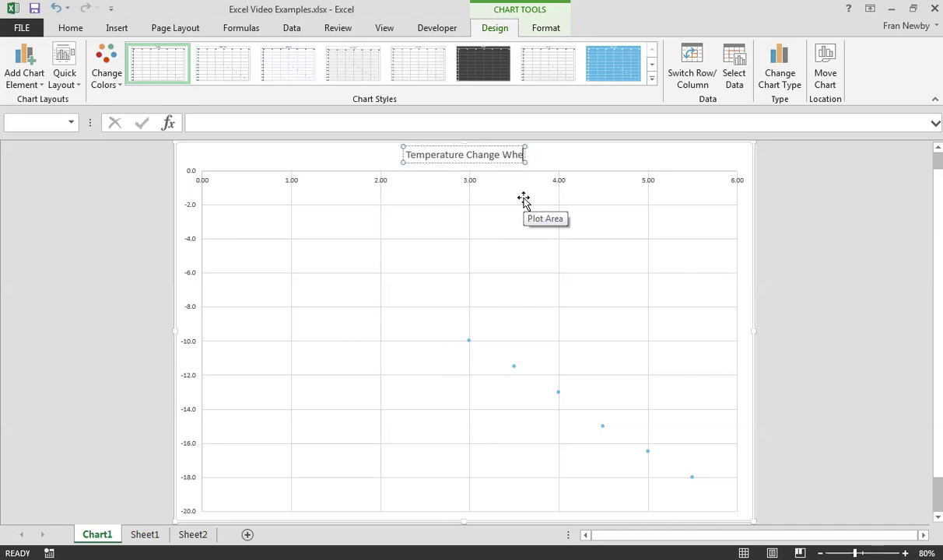
type("n a Solid D")
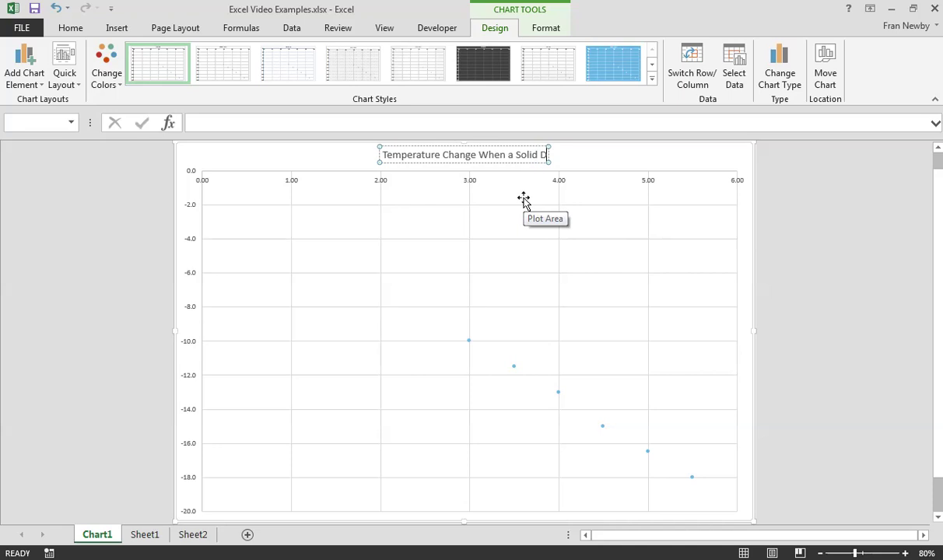
type("issolves")
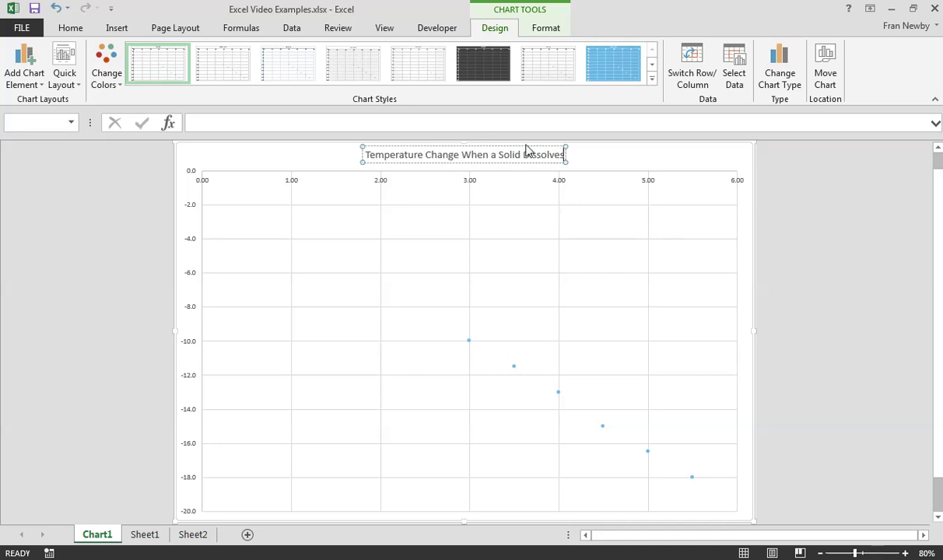
left_click(601, 167)
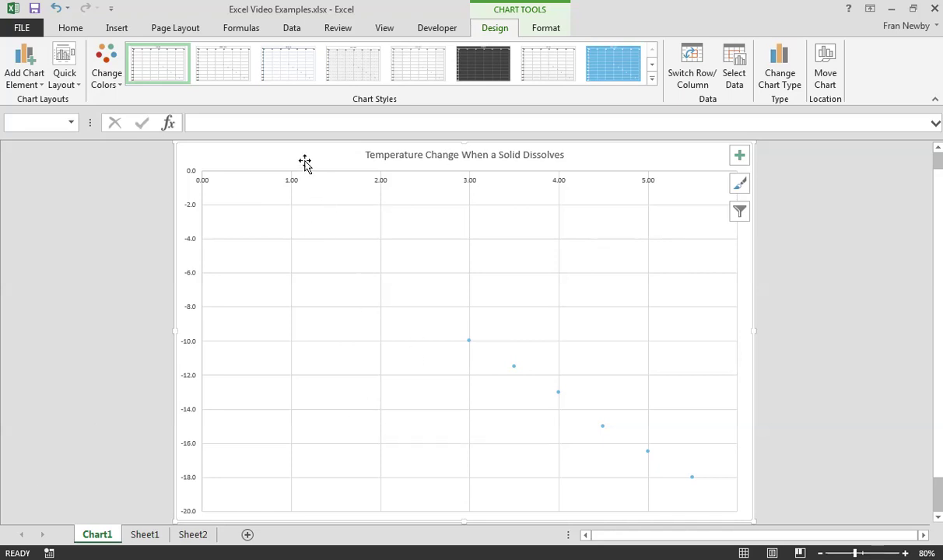
- Enlarge all chart text to 20 pt and change its font to Arial
left_click(70, 28)
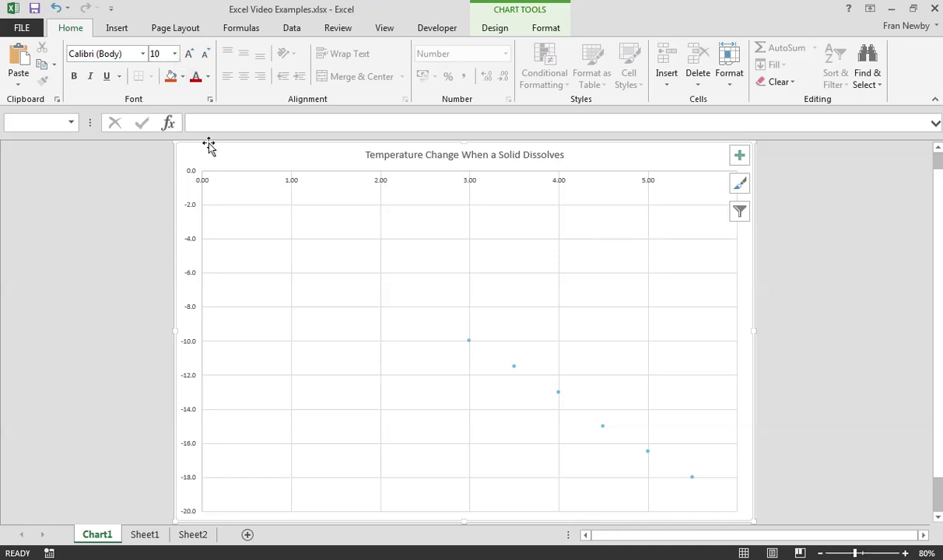
left_click(191, 56)
left_click(190, 56)
left_click(191, 56)
left_click(191, 56)
left_click(190, 56)
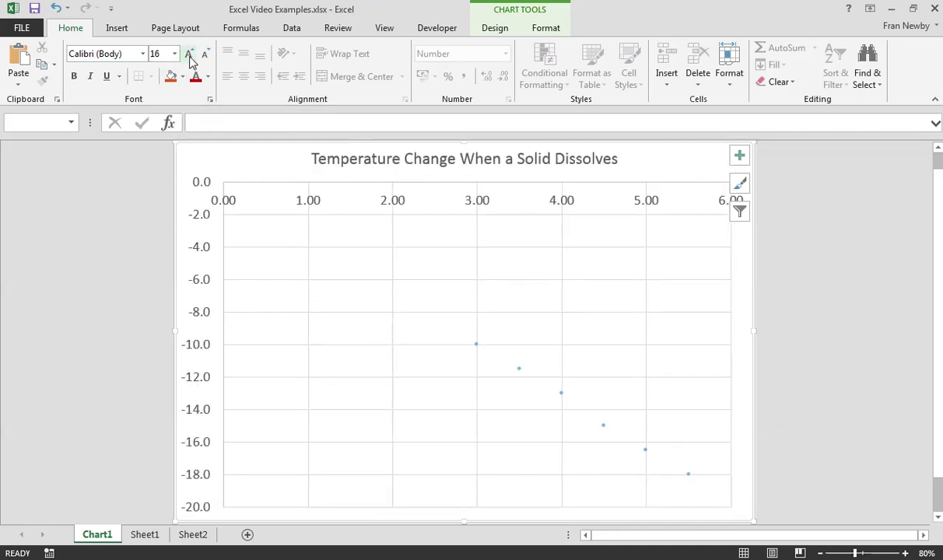
left_click(191, 56)
left_click(191, 56)
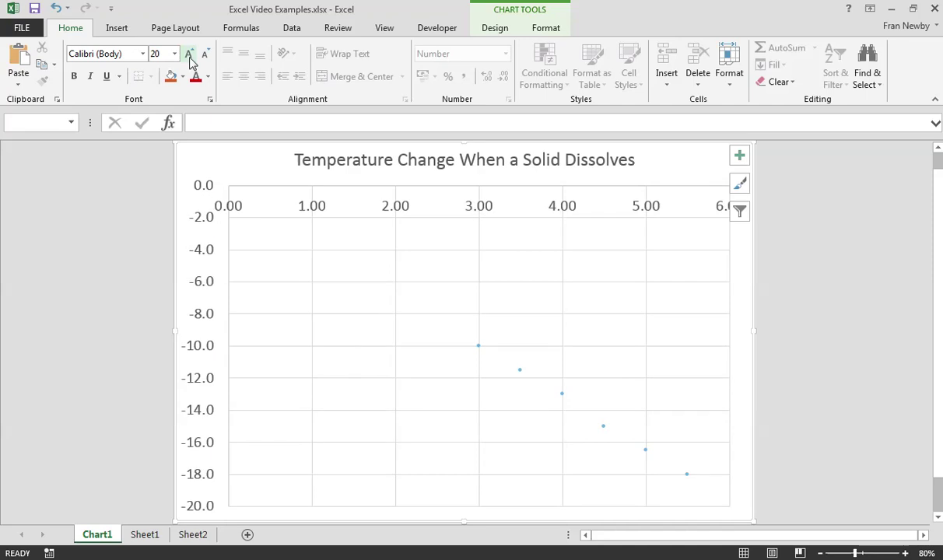
left_click(105, 55)
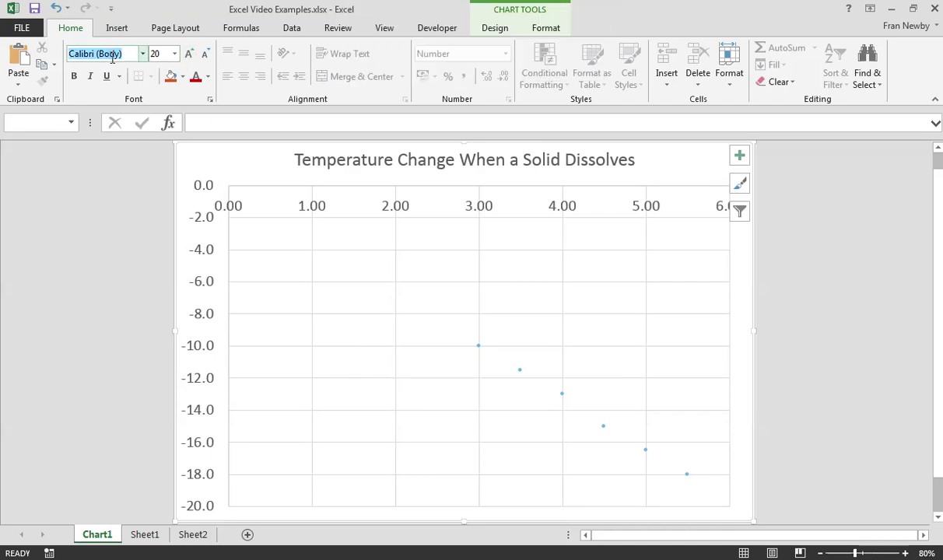
type("Arial")
key("Return")
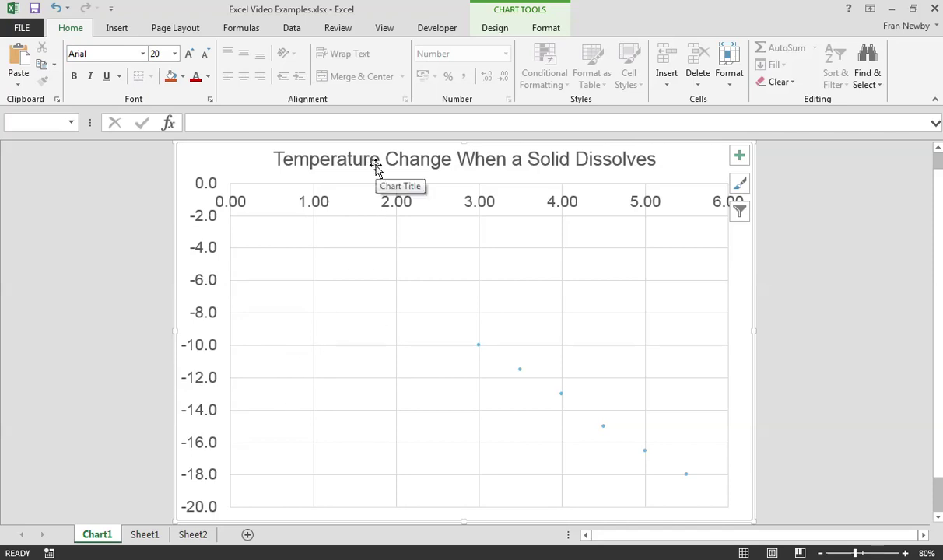
- Set the chart text colour to Automatic black and make the chart title bold
left_click(415, 160)
left_click(237, 178)
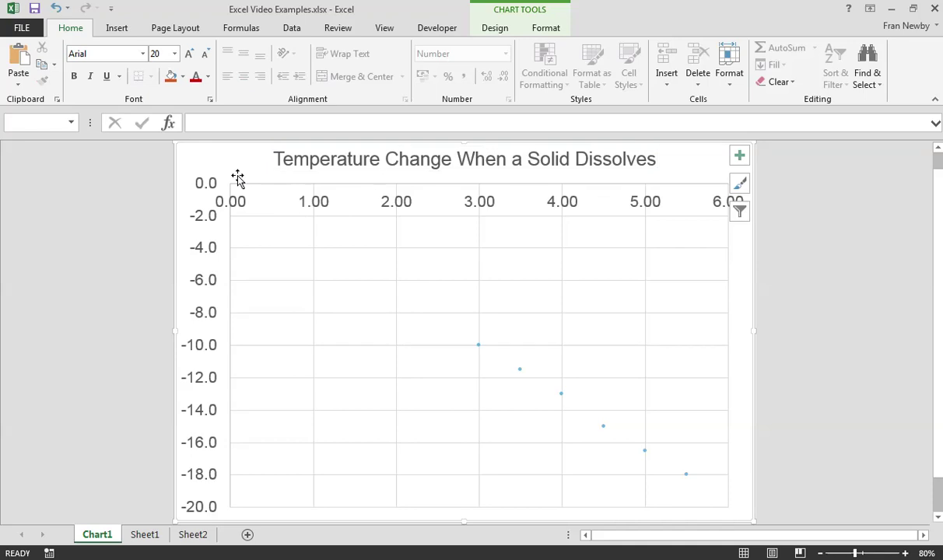
left_click(208, 78)
left_click(210, 94)
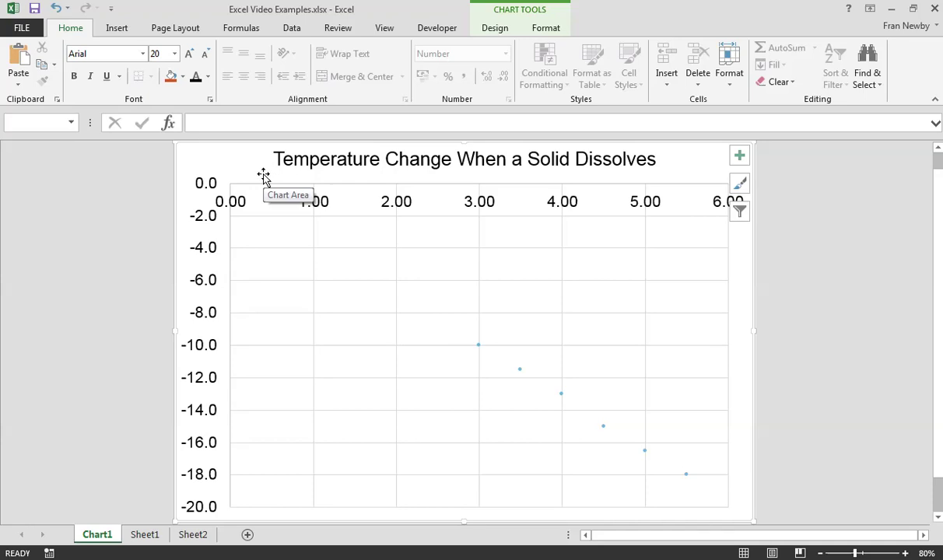
left_click(286, 156)
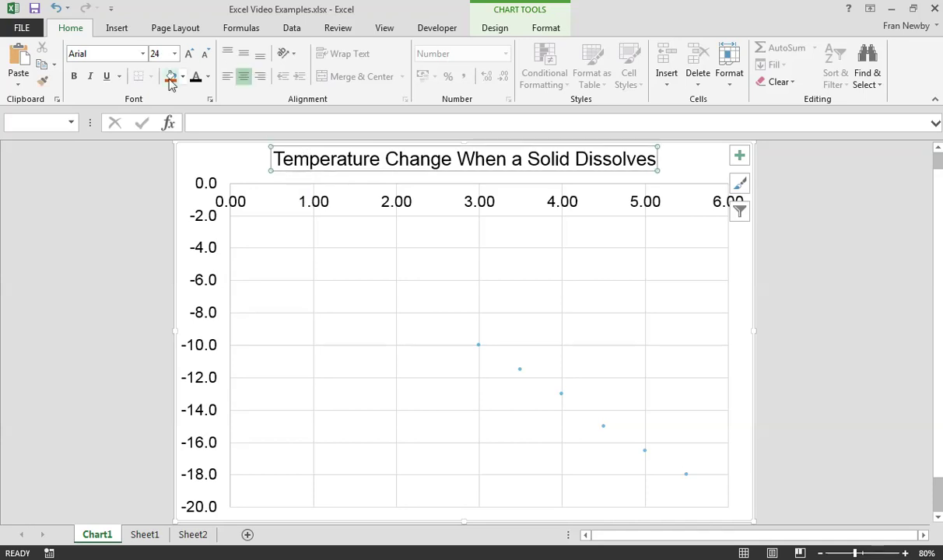
left_click(75, 76)
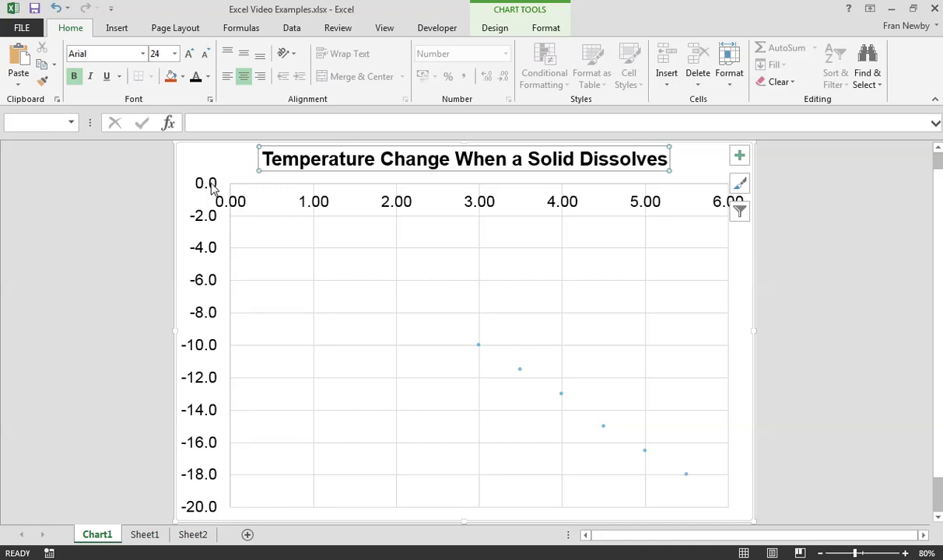
left_click(224, 157)
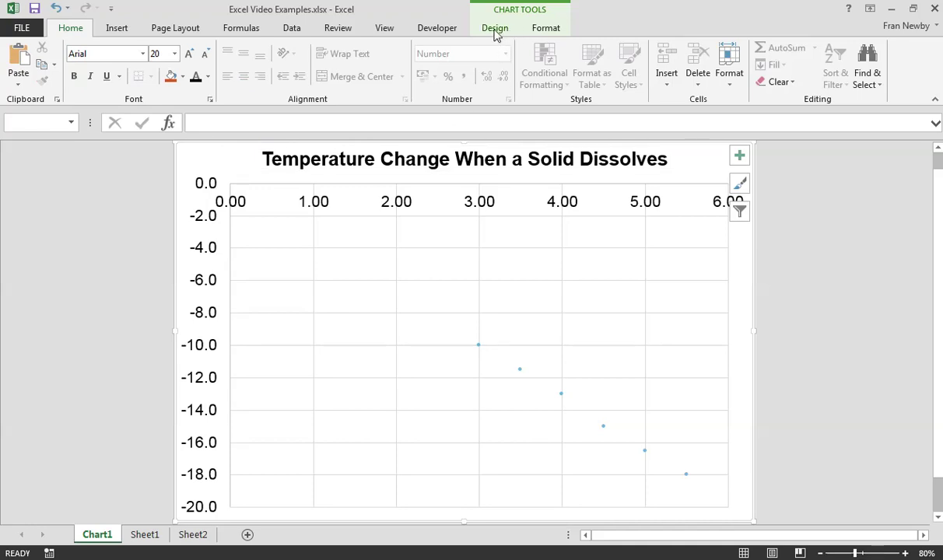
- Add a primary horizontal axis title reading 'Masss (g)'
left_click(495, 31)
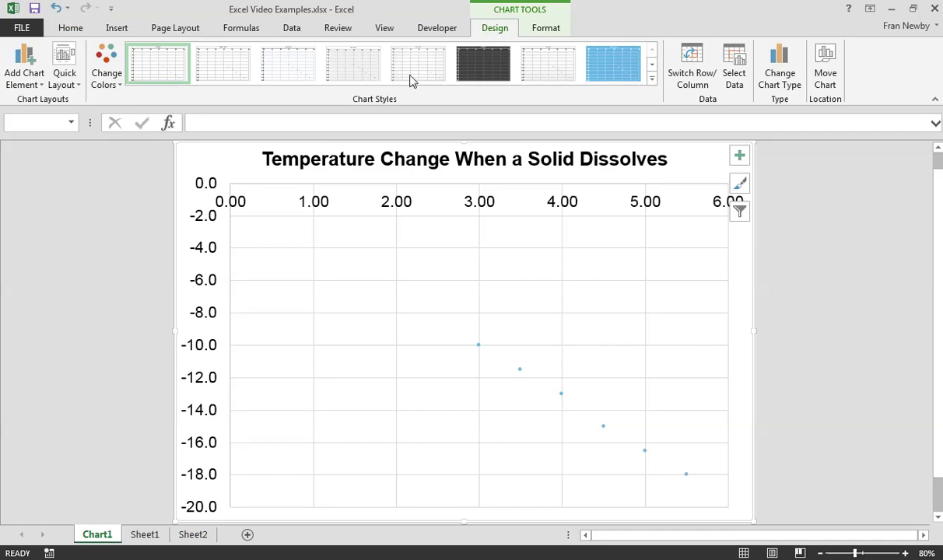
left_click(35, 74)
mouse_move(56, 118)
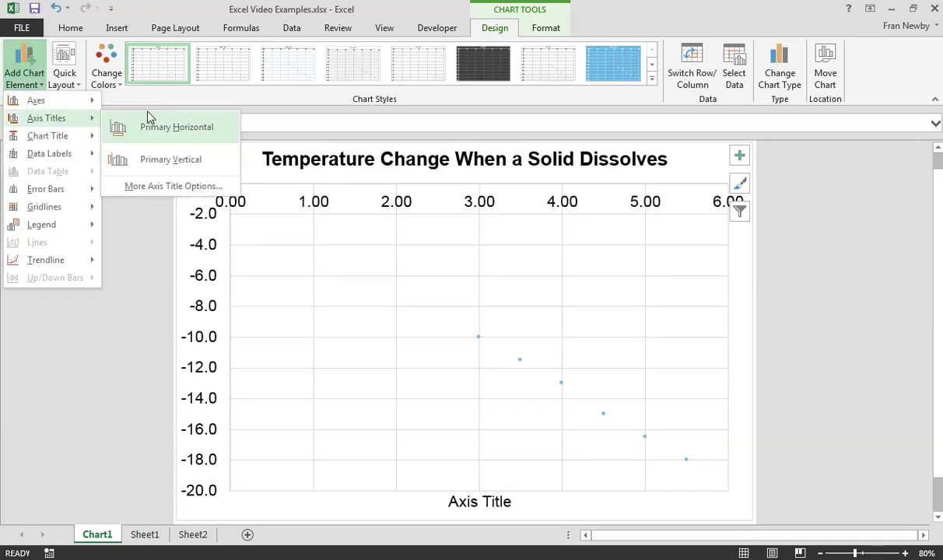
left_click(164, 129)
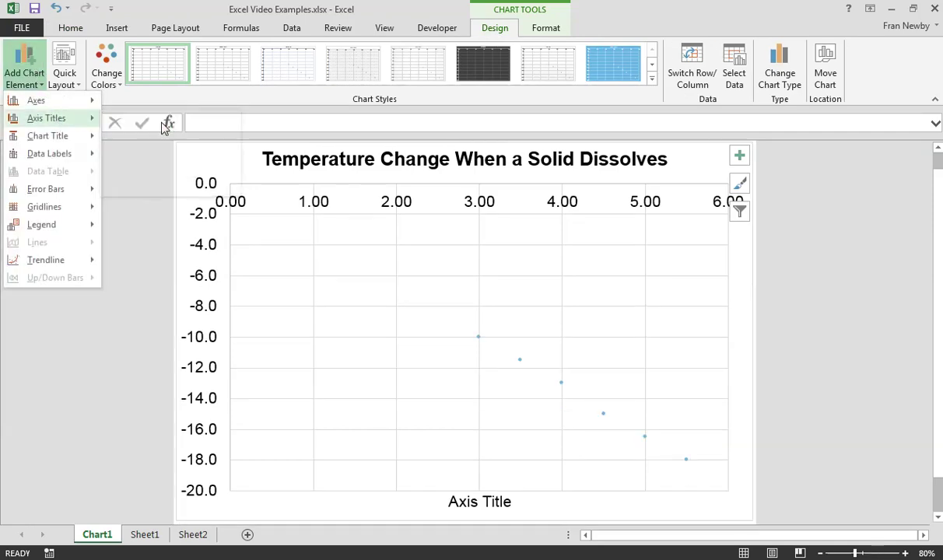
triple_click(453, 502)
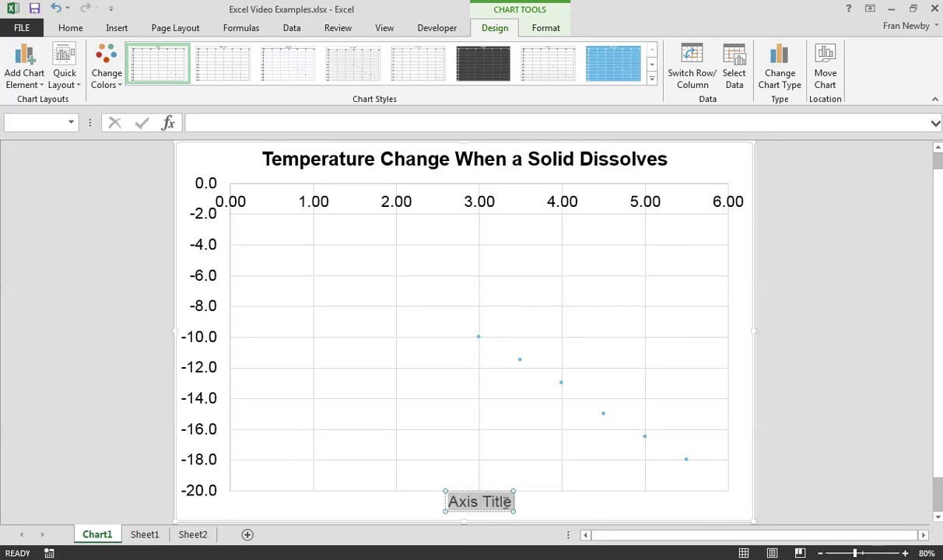
type("Masss")
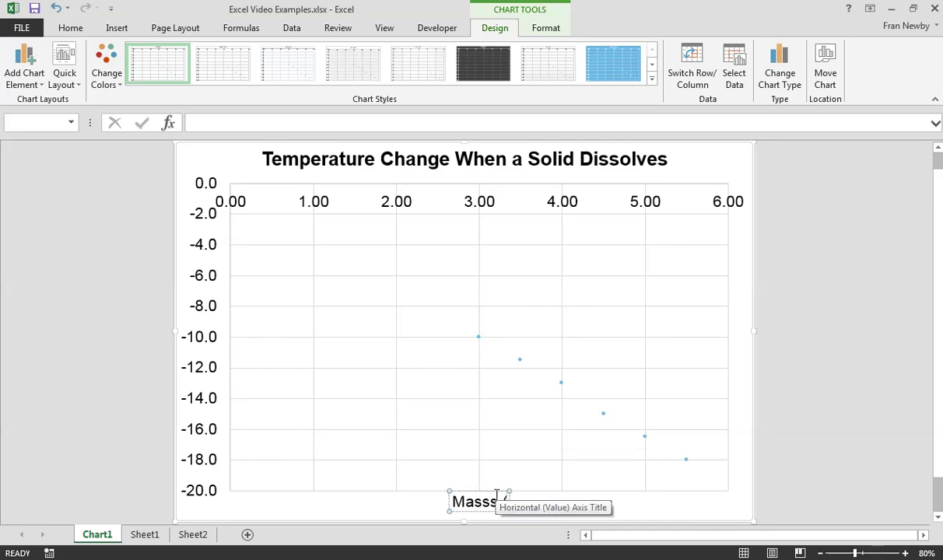
type(" (g)")
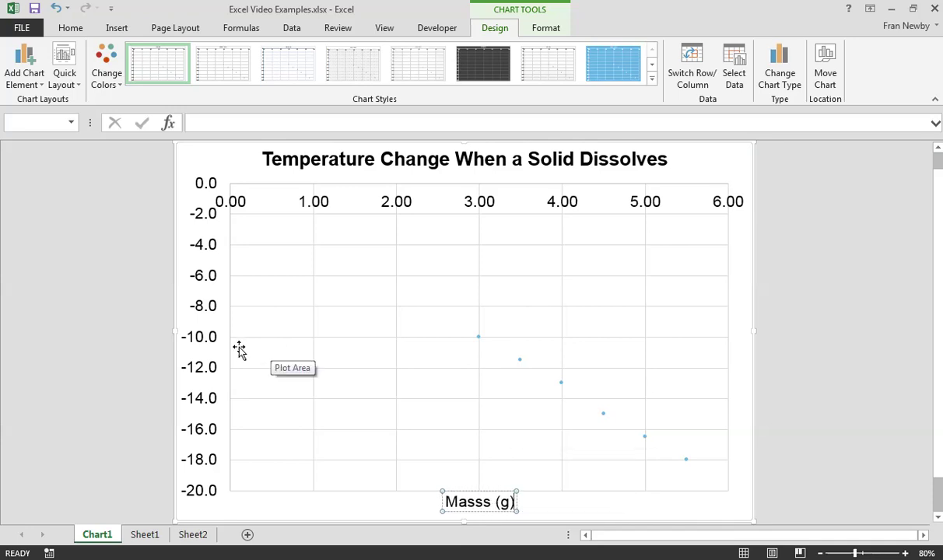
left_click(211, 348)
- Add a vertical axis title reading 'Temperature Change, D' and select the final D
left_click(24, 75)
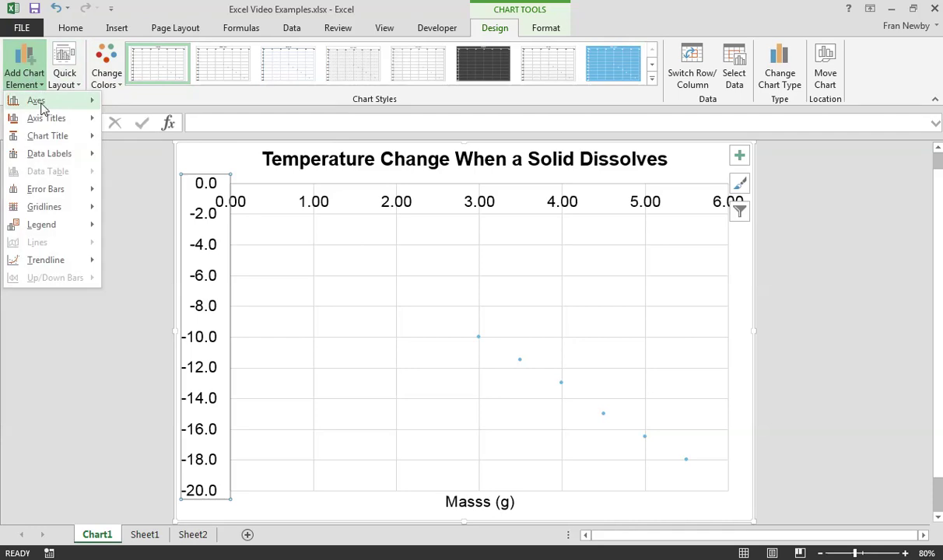
mouse_move(53, 119)
left_click(143, 158)
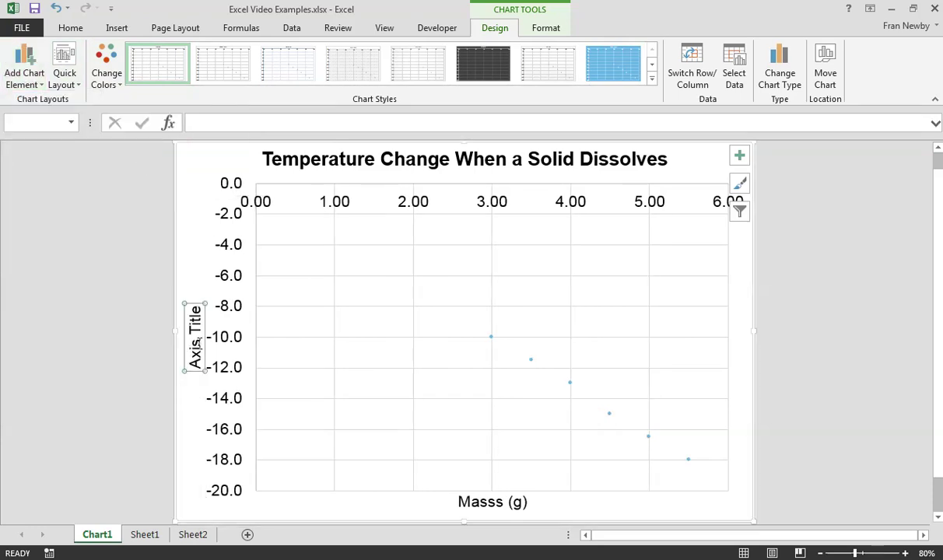
left_click(192, 327)
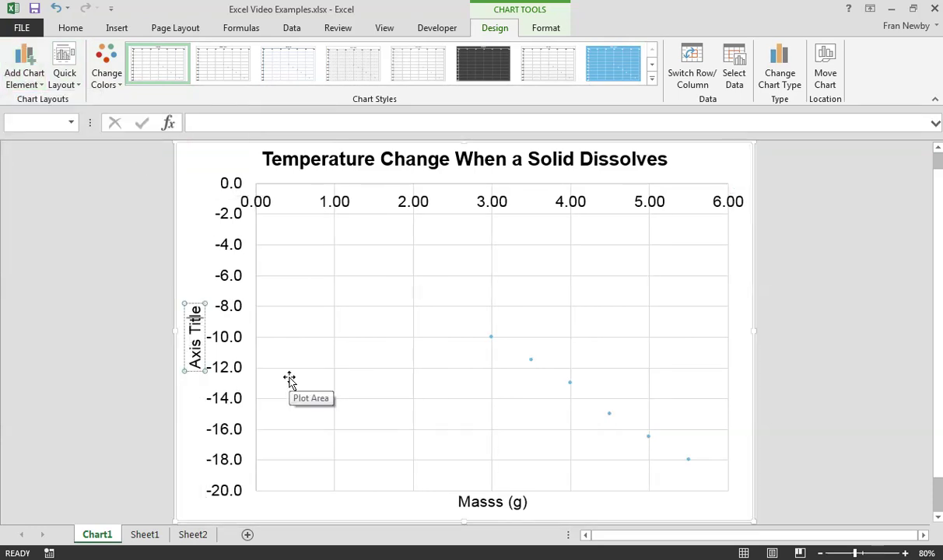
key("shift+Left")
key("shift+Left")
key("shift+Left")
key("shift+Left")
key("shift+Left")
key("shift+Left")
key("shift+Left")
key("shift+Left")
key("shift+Left")
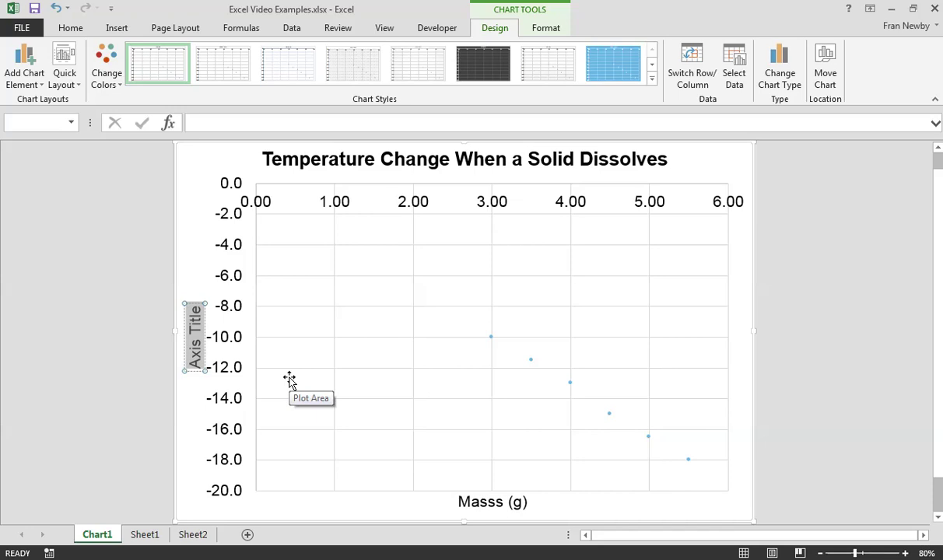
type("Temperatur")
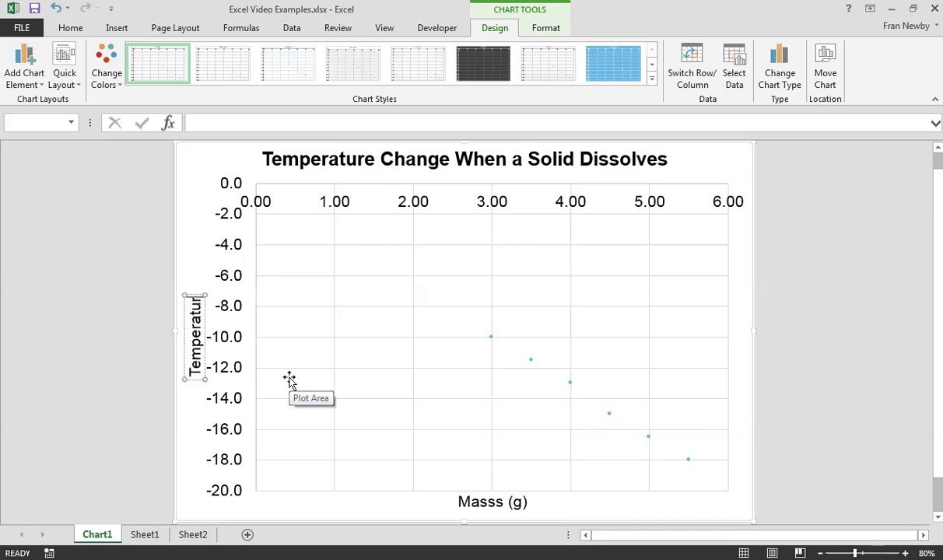
type("e Change,")
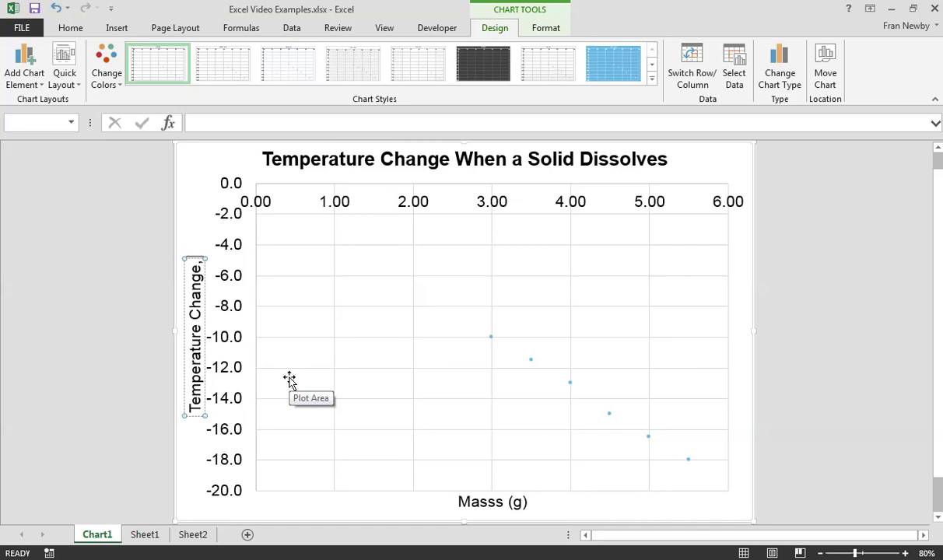
type(" D")
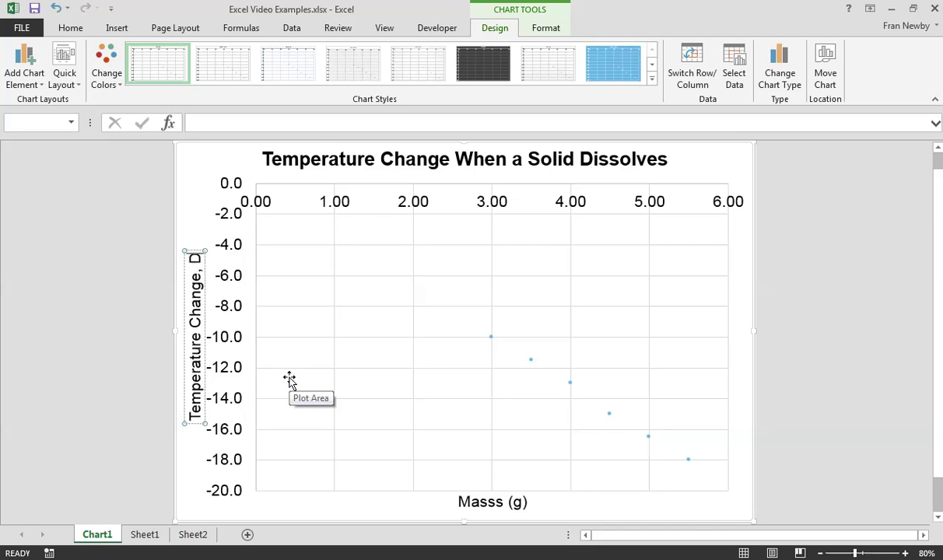
key("shift+Left")
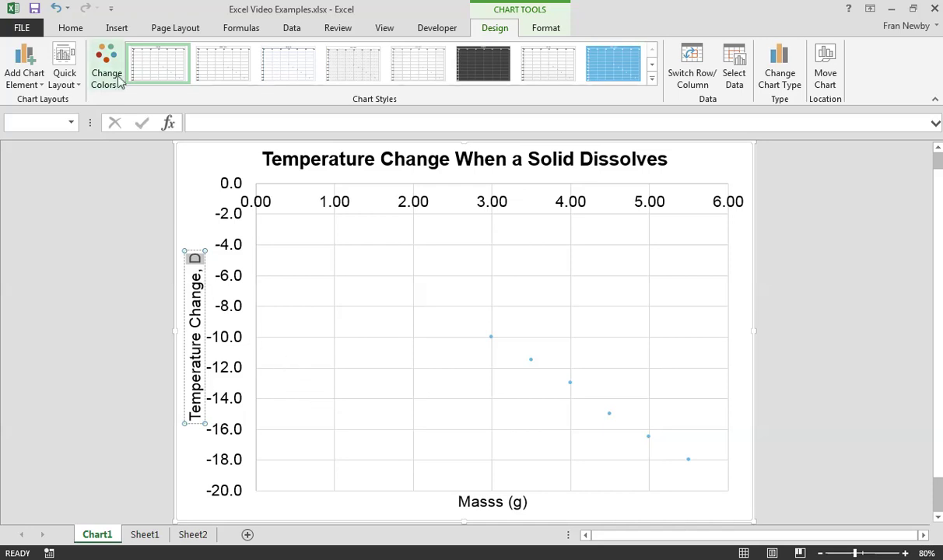
- Turn the D into Δ with Symbol font, then switch the font back to Arial
left_click(70, 28)
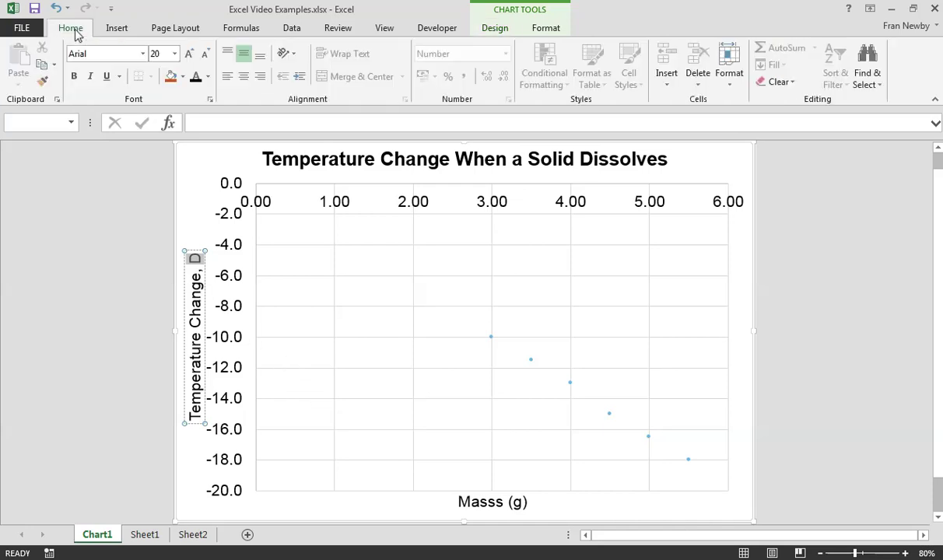
left_click(106, 56)
type("Symbol")
key("Return")
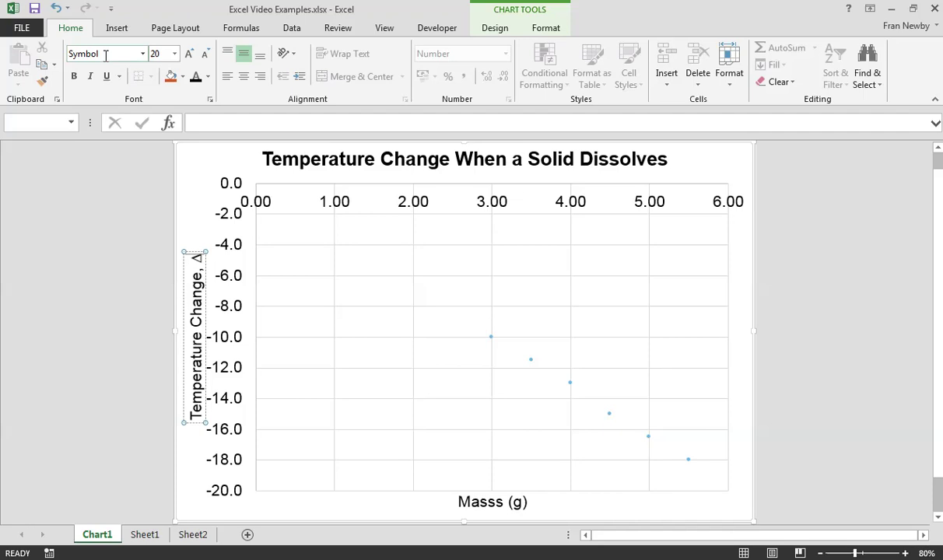
left_click(117, 28)
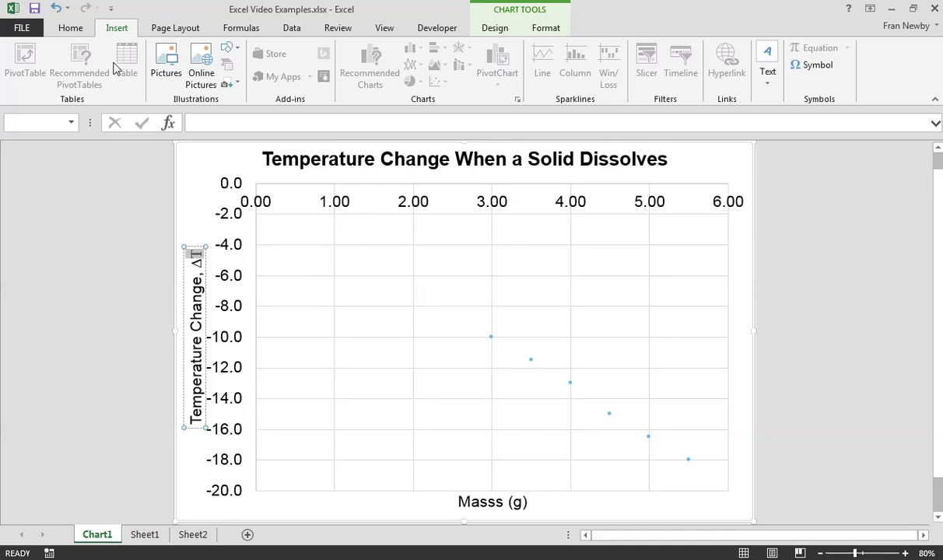
left_click(70, 29)
left_click(91, 52)
type("Arial")
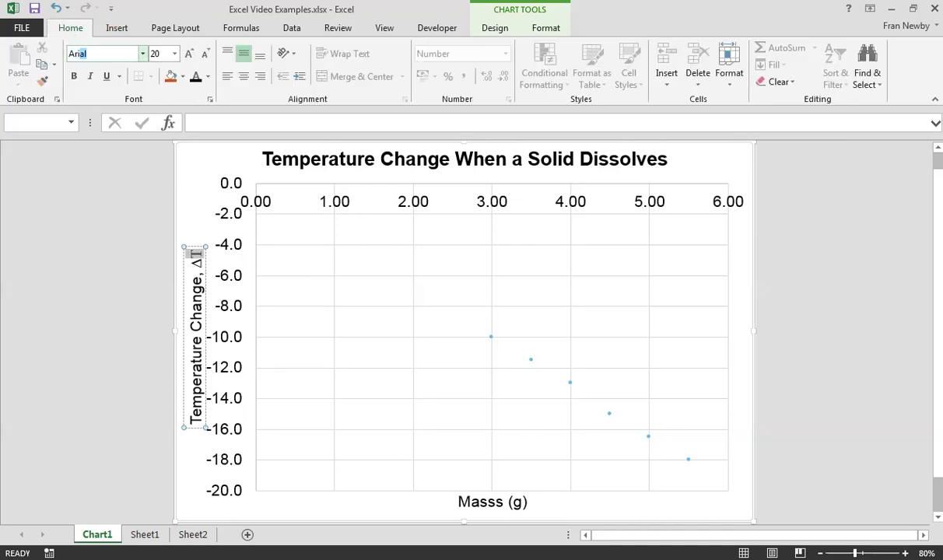
key("Return")
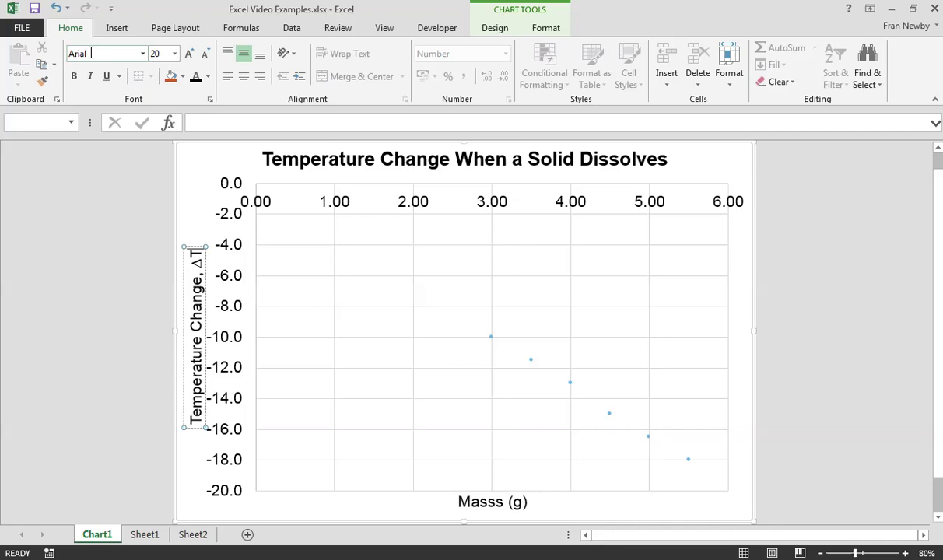
- Append '(oC)' to the vertical title and superscript the o as a degree sign
type("(oC")
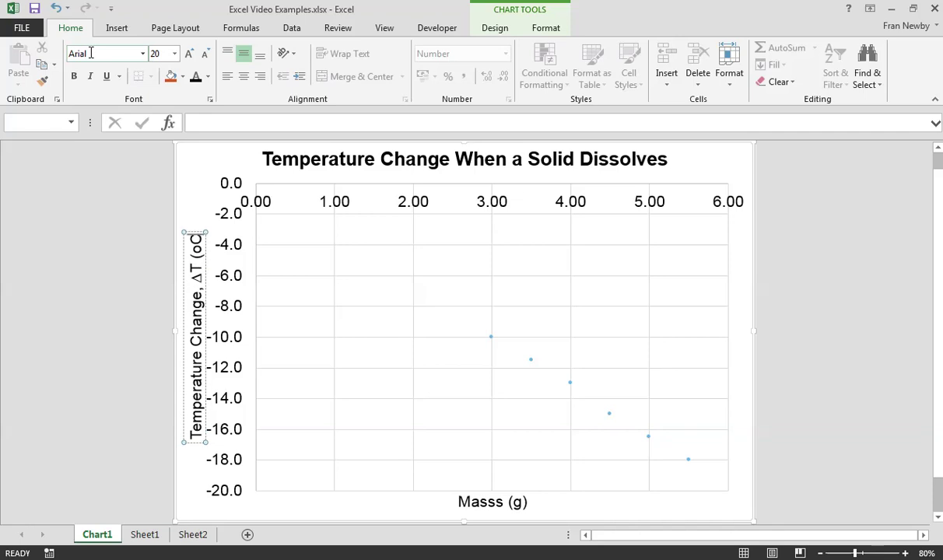
type(")")
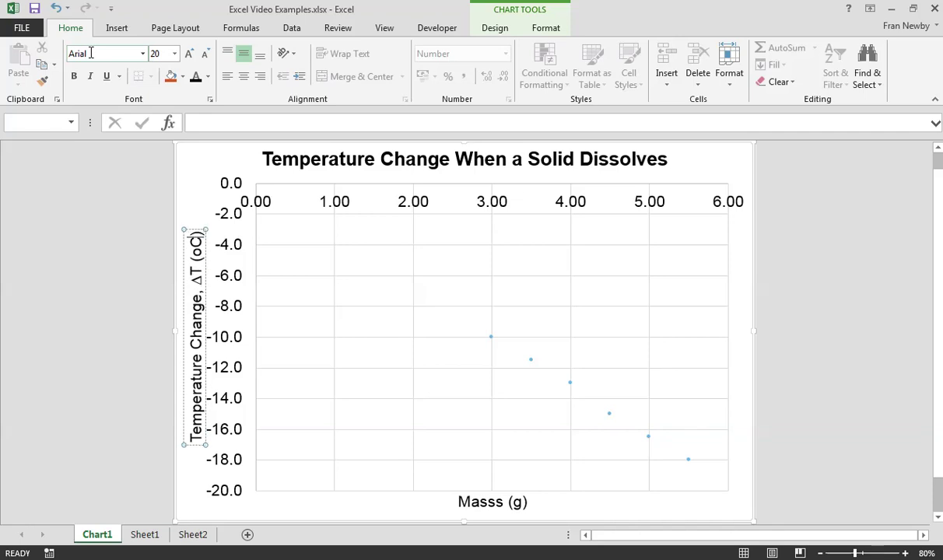
key("Left")
key("Left")
key("shift+Left")
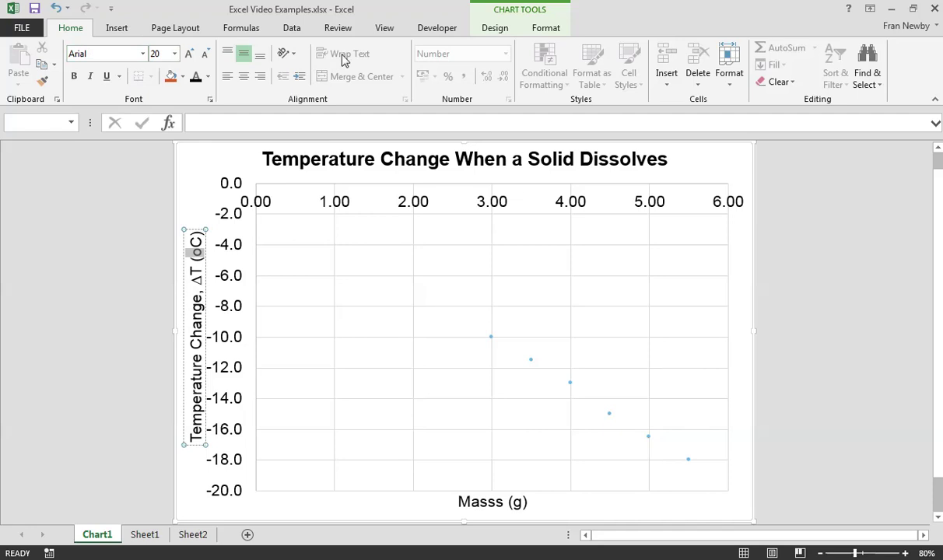
right_click(192, 252)
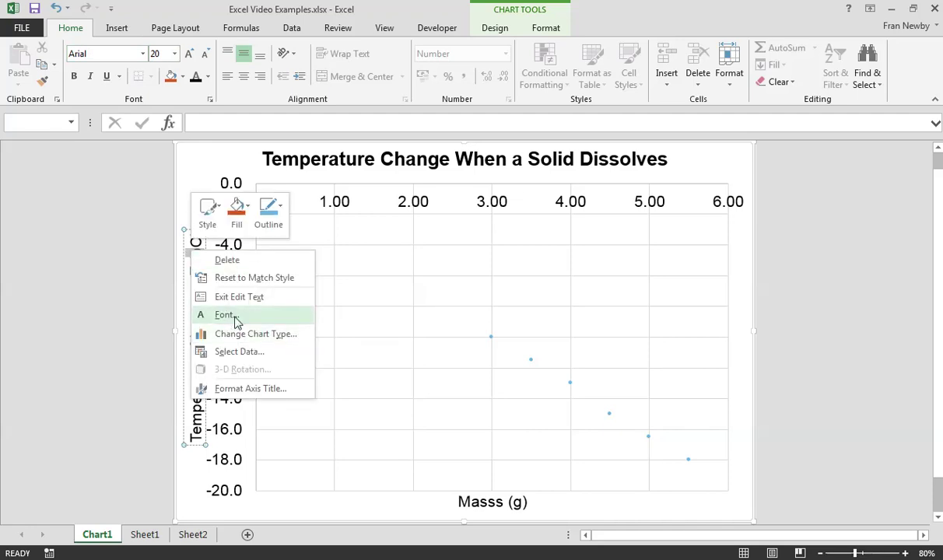
left_click(236, 322)
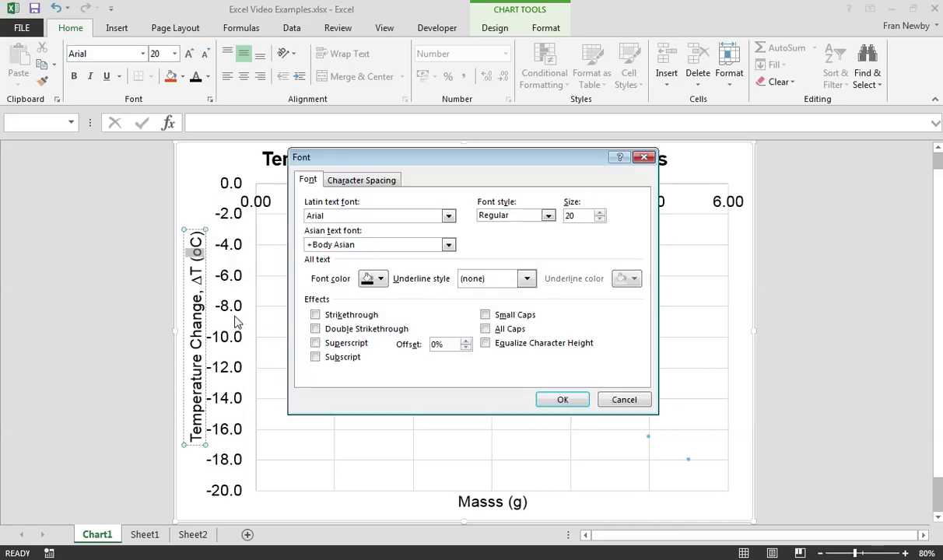
left_click(333, 345)
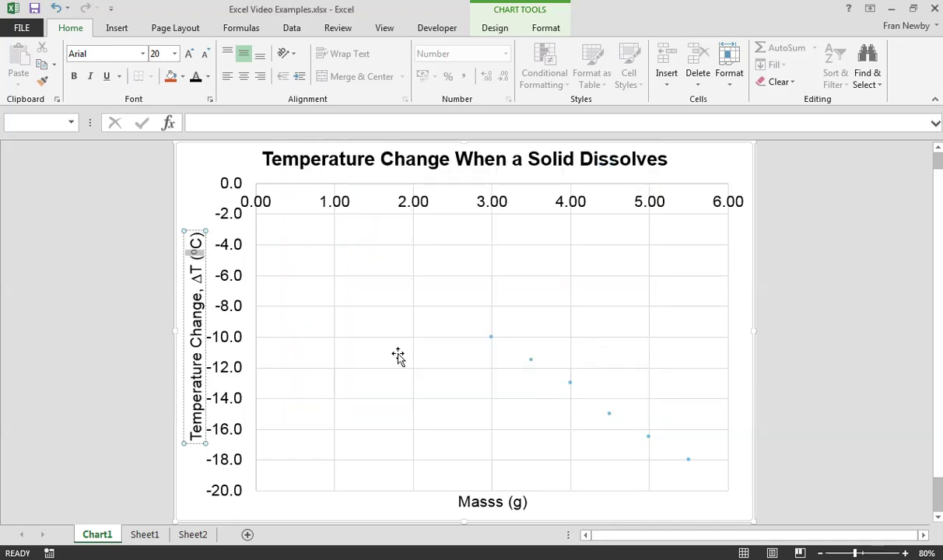
left_click(241, 276)
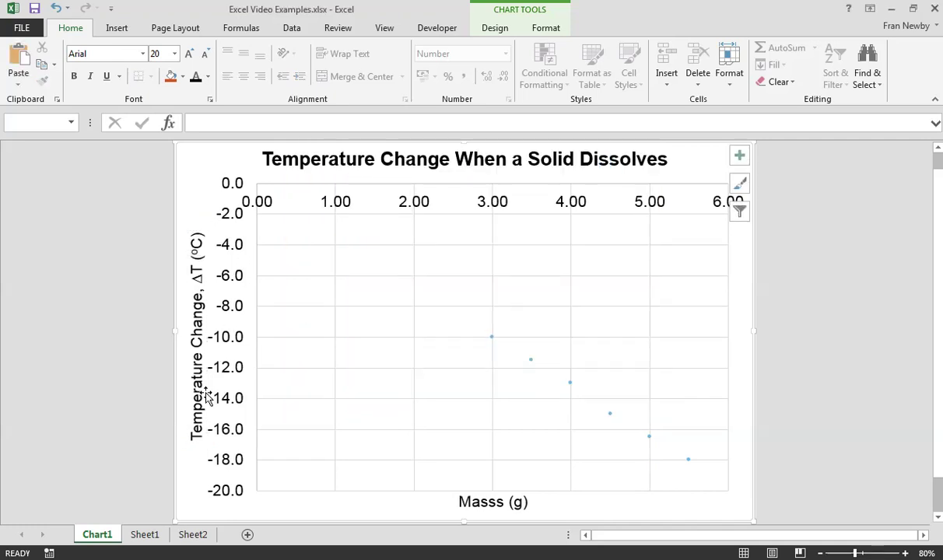
- Correct the horizontal title to 'Mass (g)' and make the vertical axis title bold
left_click(494, 502)
left_click(493, 504)
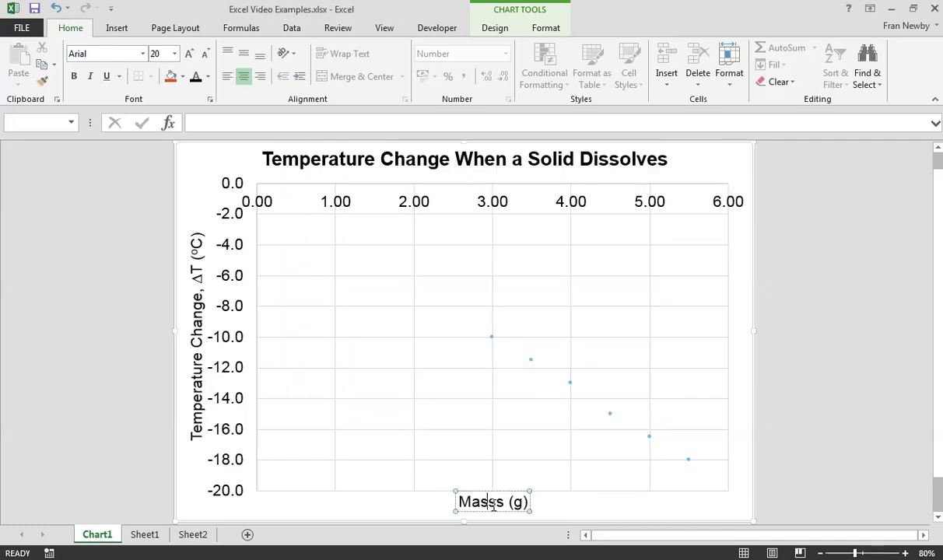
key("Delete")
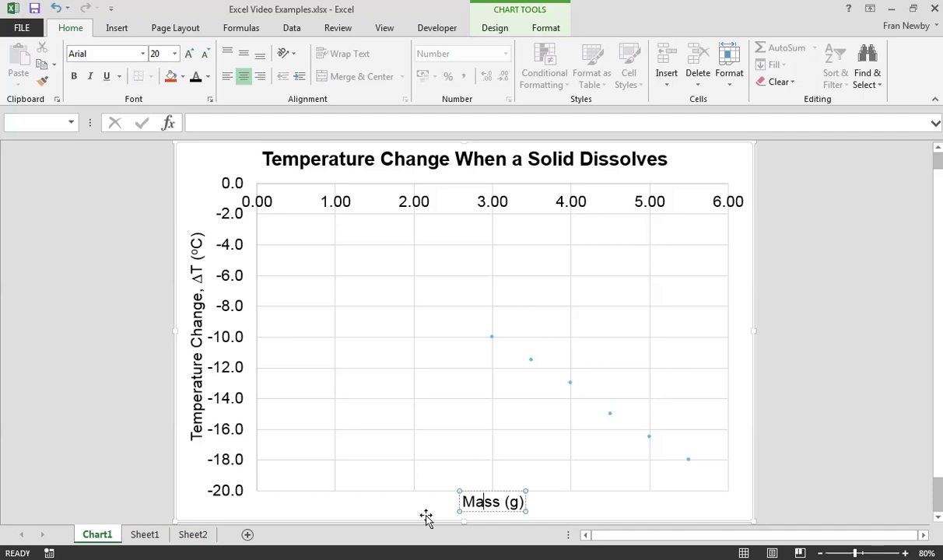
key("Escape")
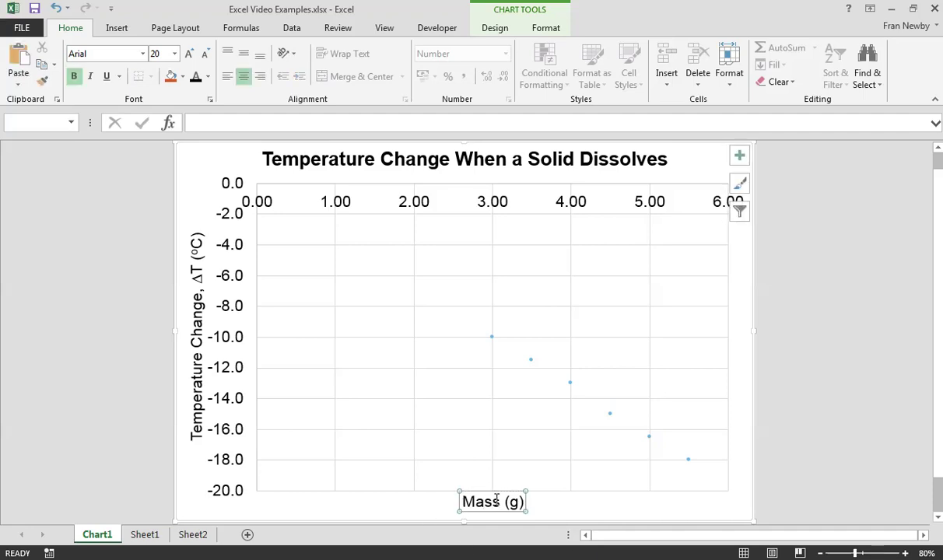
left_click(194, 385)
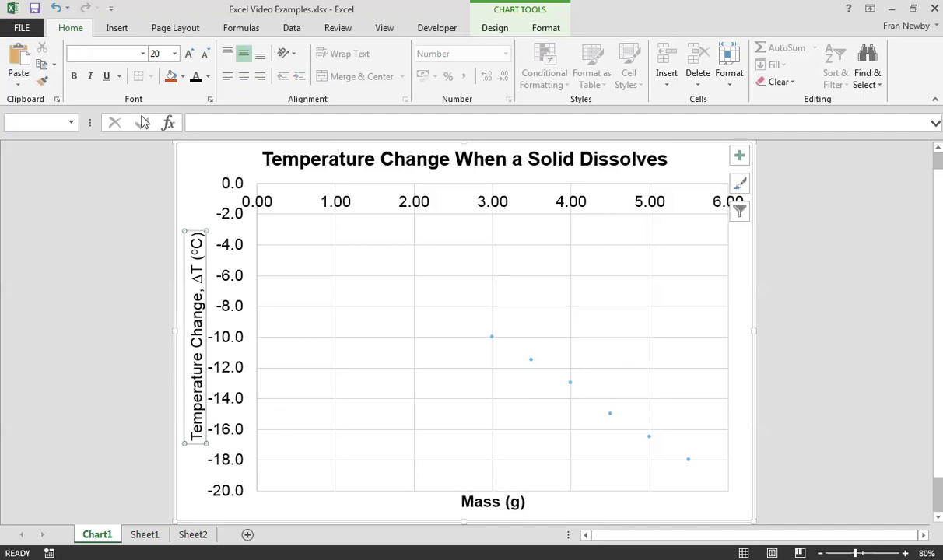
left_click(74, 75)
left_click(197, 485)
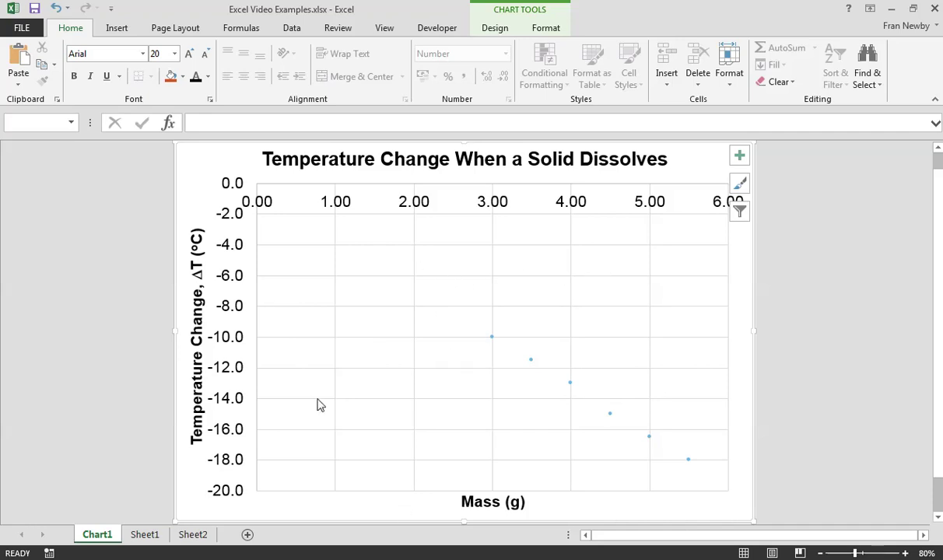
left_click(244, 316)
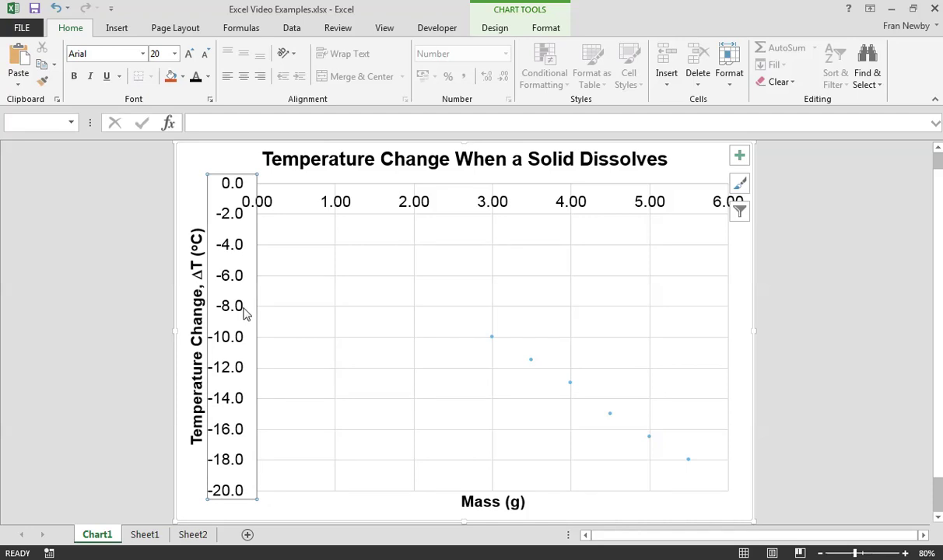
- Open Format Axis for the vertical axis, try a -8 maximum, then restore the automatic 0.0
right_click(244, 312)
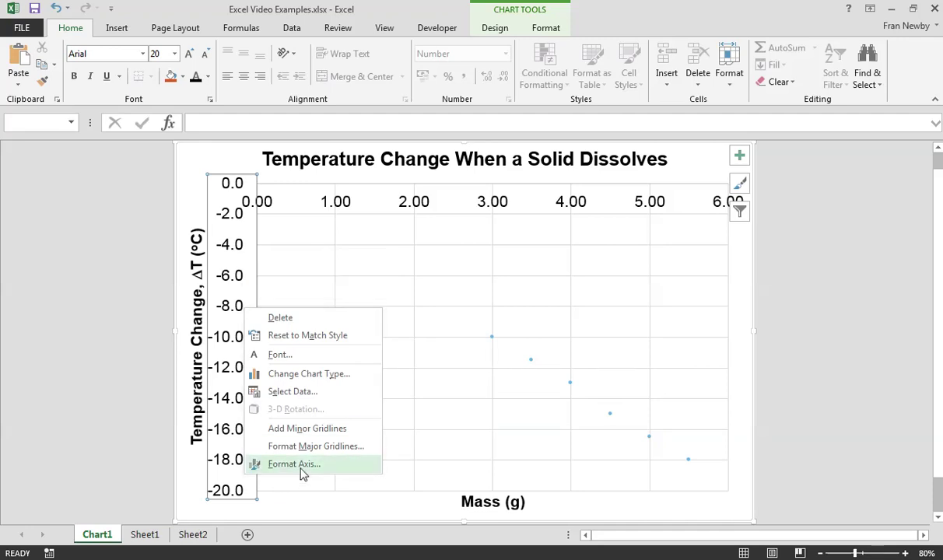
left_click(294, 465)
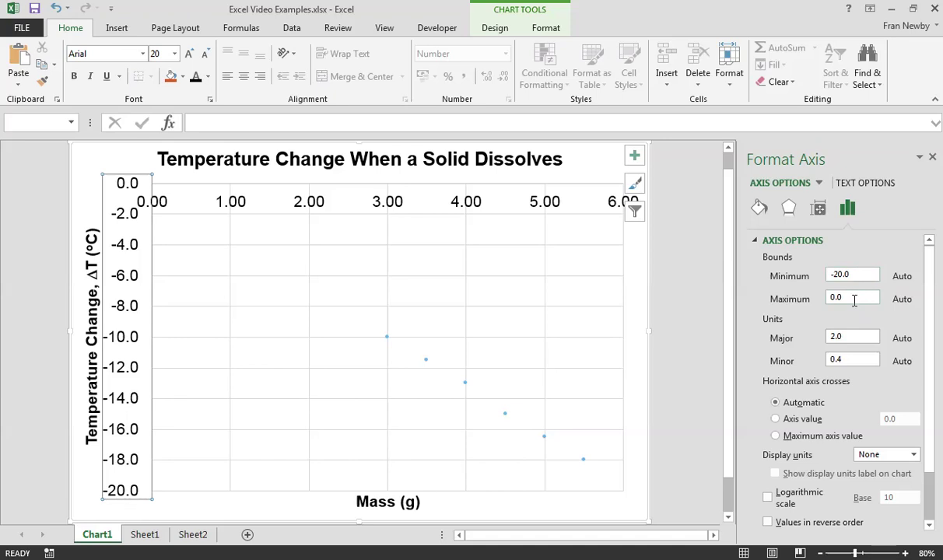
key("Return")
type("-8")
key("Return")
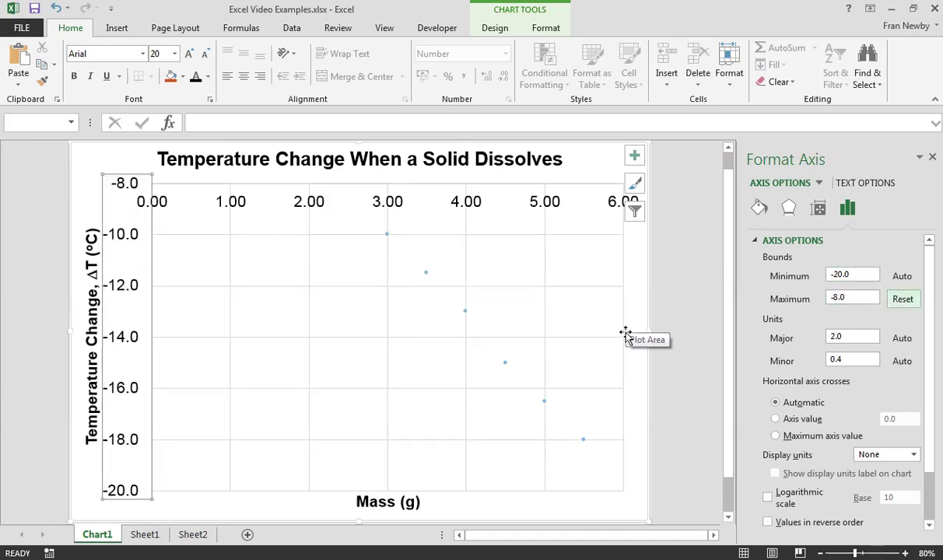
left_click(902, 300)
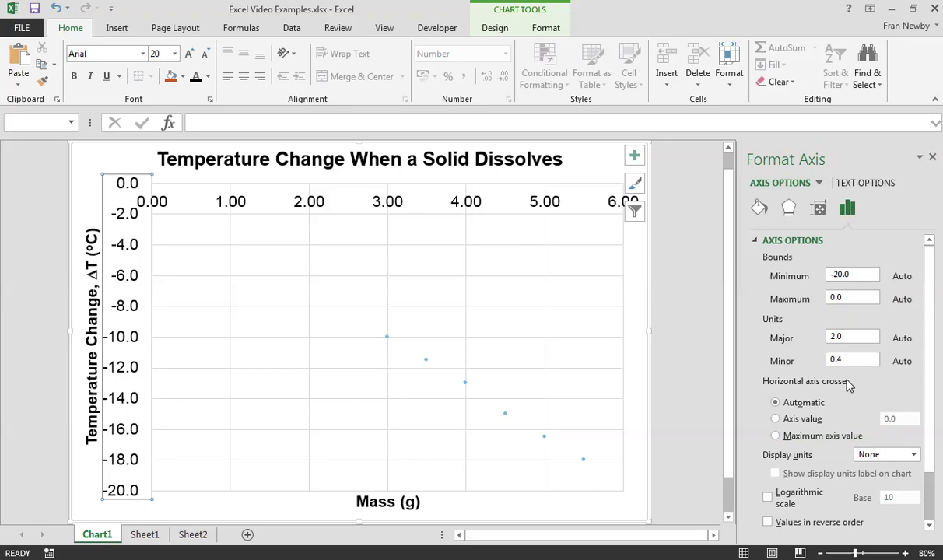
- Set the vertical axis number format to 0 decimal places
scroll(923, 417, "down", 3)
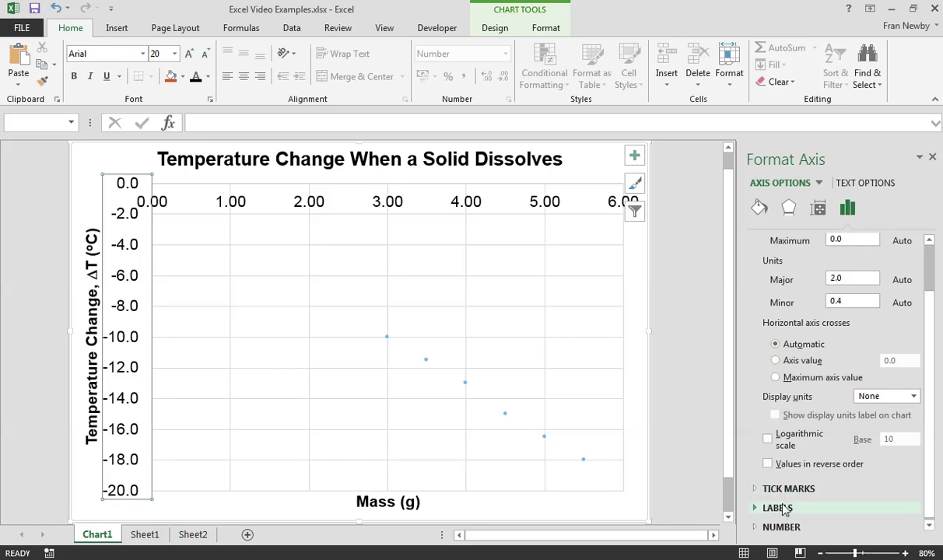
left_click(779, 508)
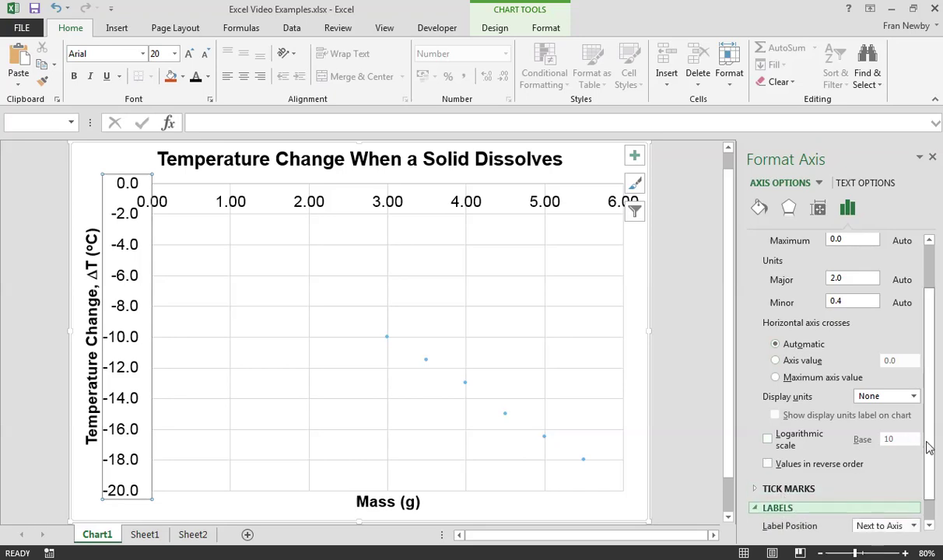
scroll(929, 459, "down", 1)
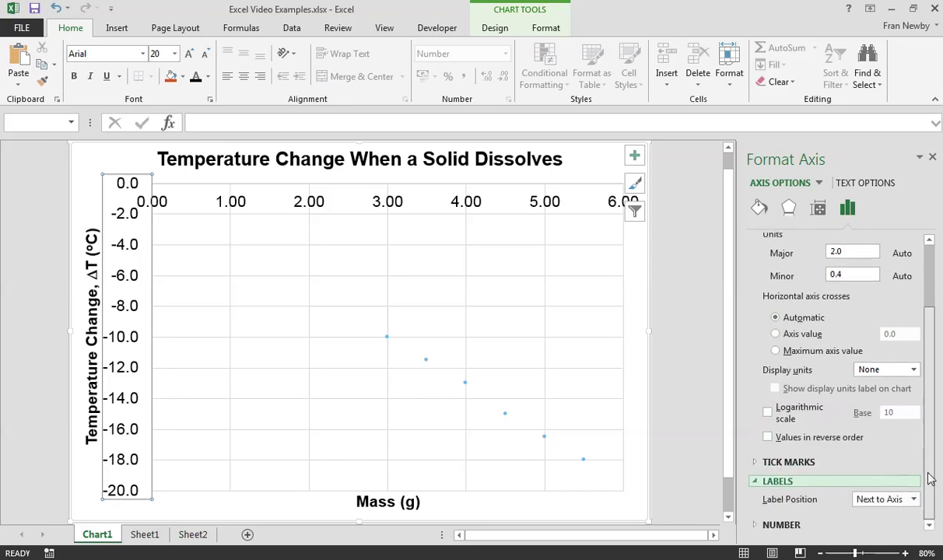
left_click(788, 484)
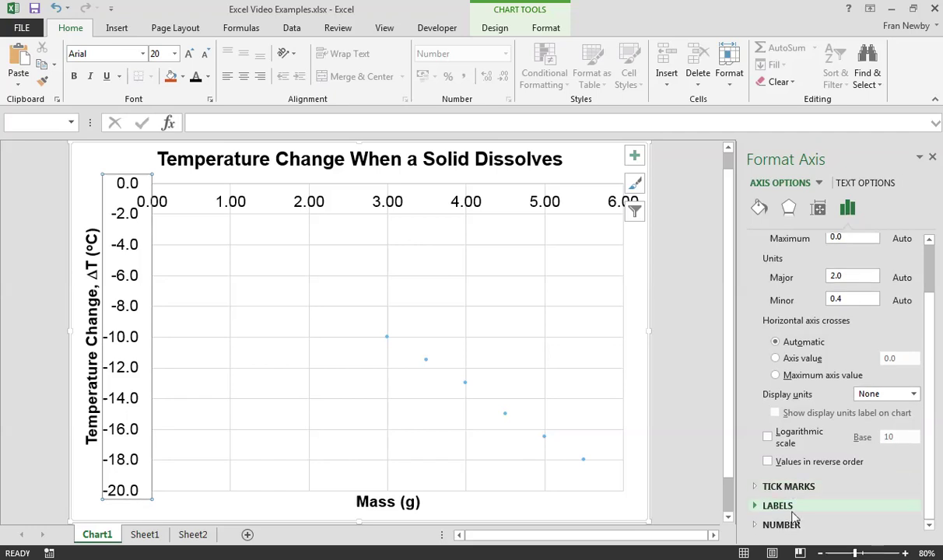
left_click(786, 526)
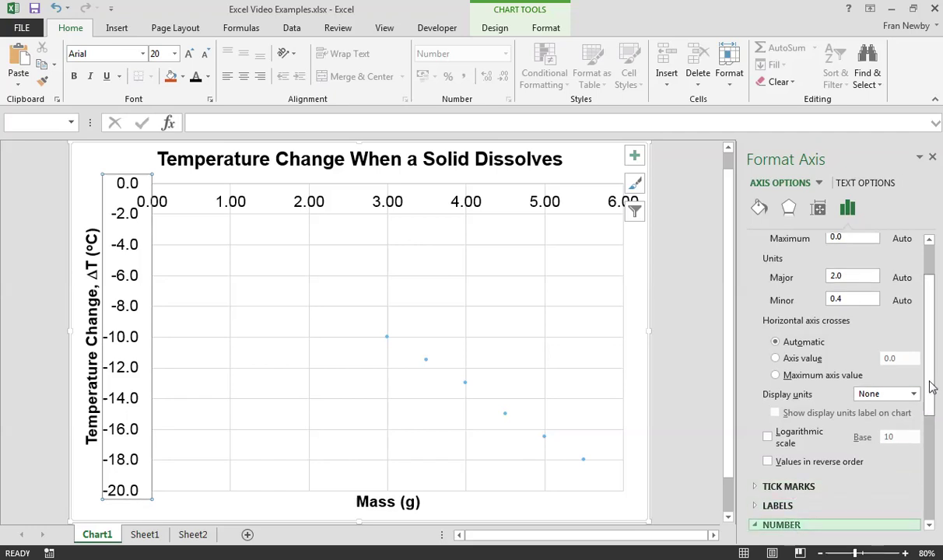
left_click_drag(932, 385, 935, 471)
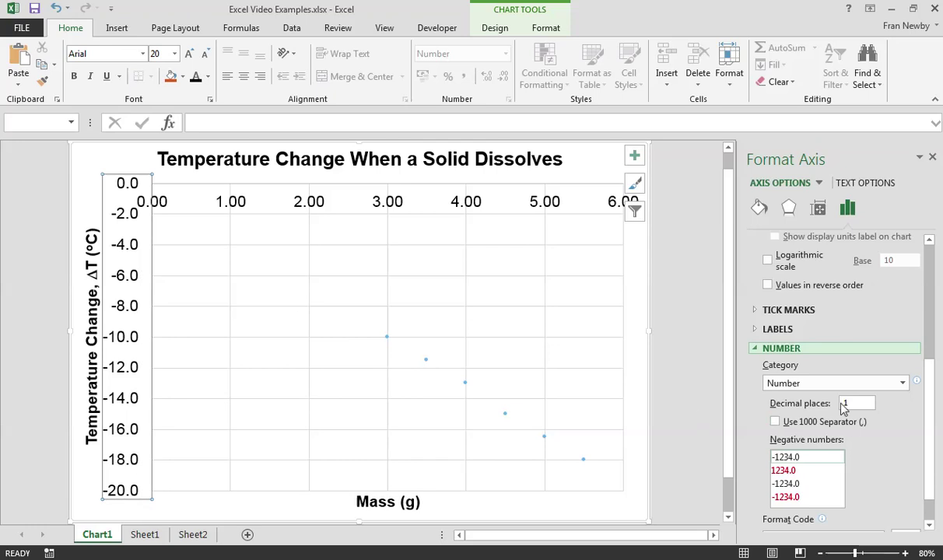
double_click(868, 401)
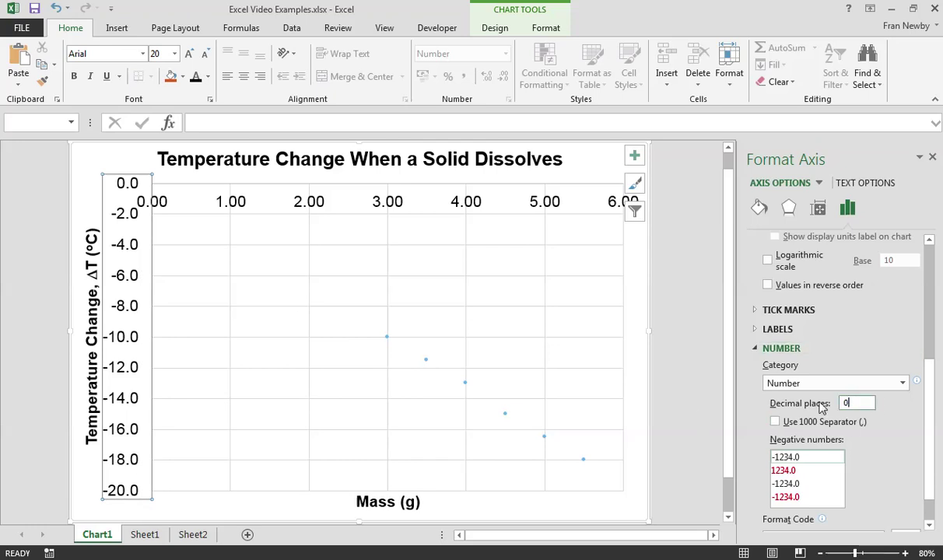
key("Tab")
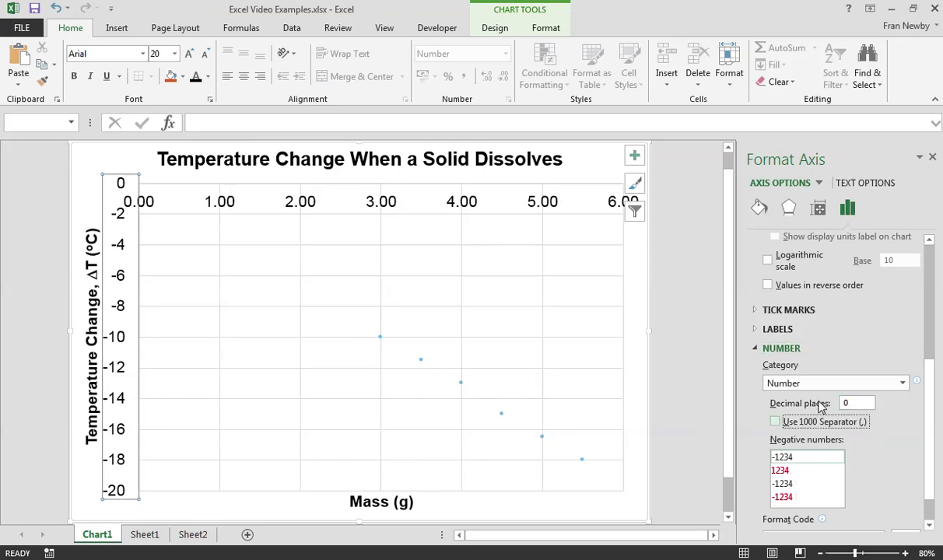
- Set the vertical axis major and minor tick marks both to Outside
left_click(779, 310)
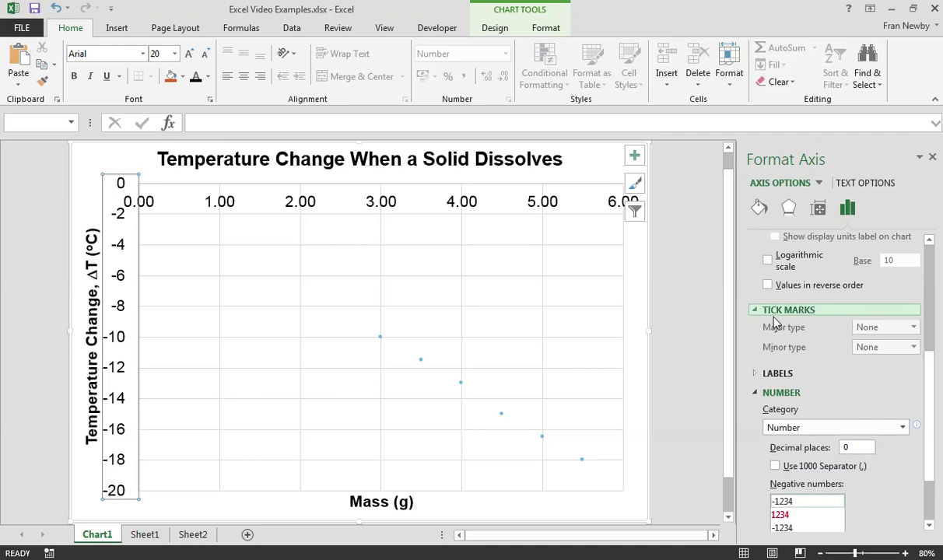
key("alt+Tab")
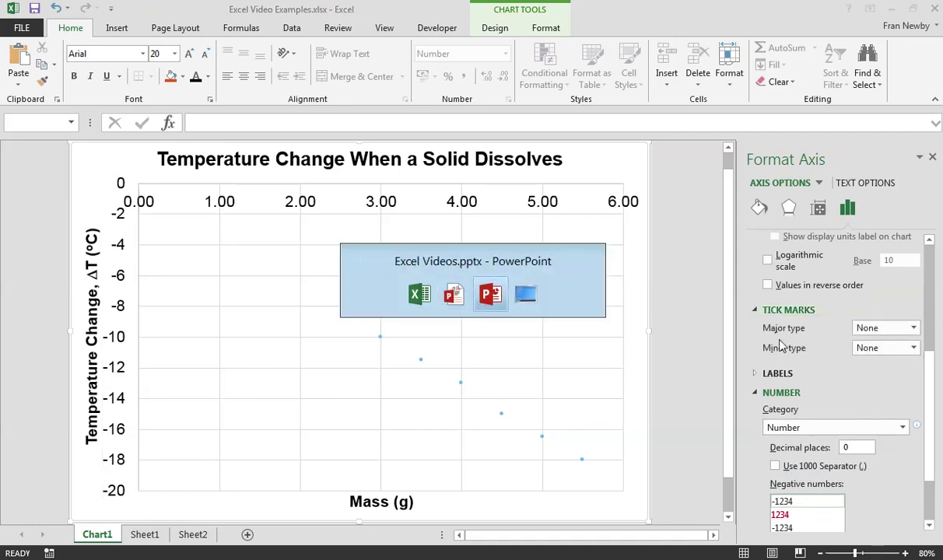
key("alt+Tab")
key("alt+Tab")
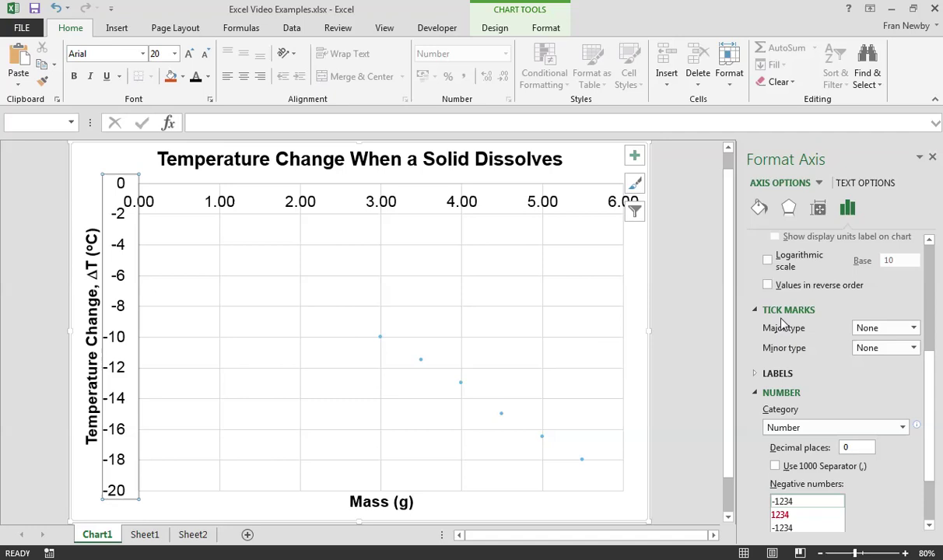
left_click(884, 329)
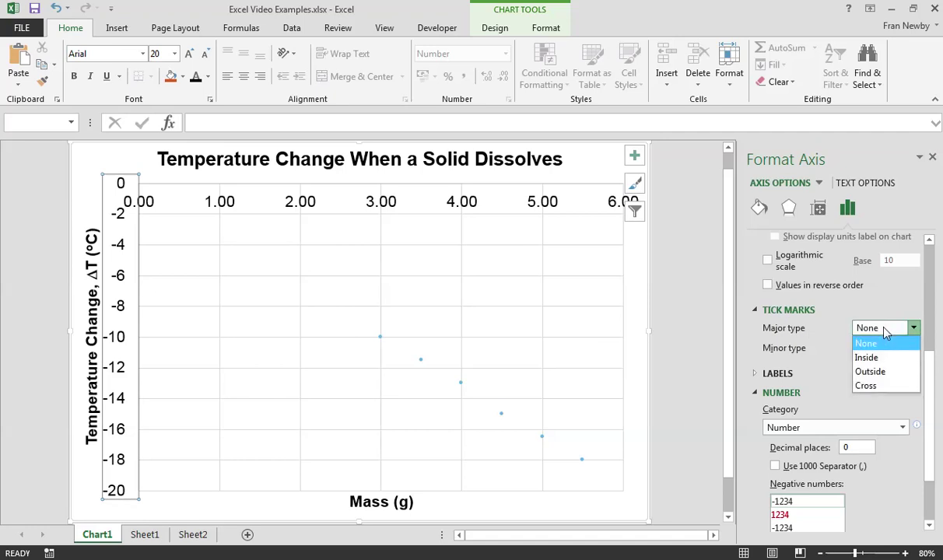
left_click(891, 372)
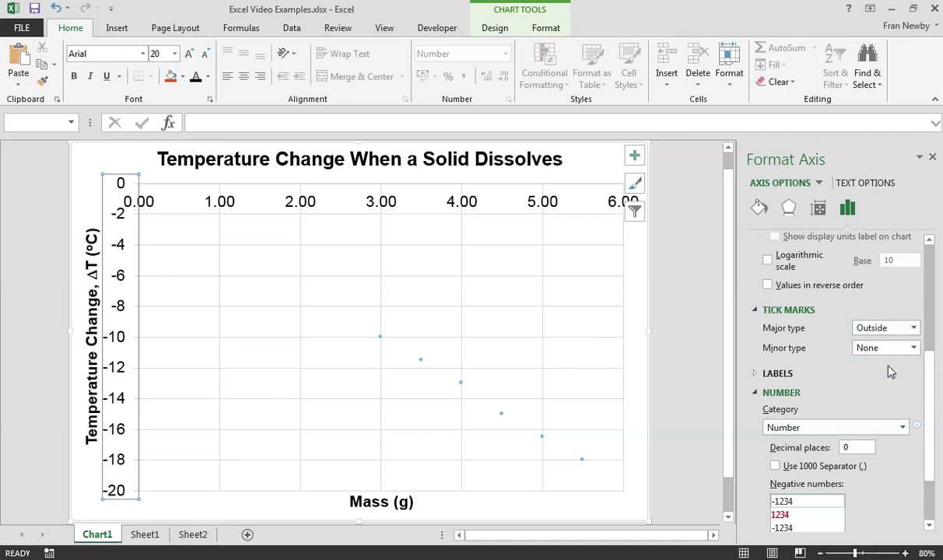
left_click(880, 350)
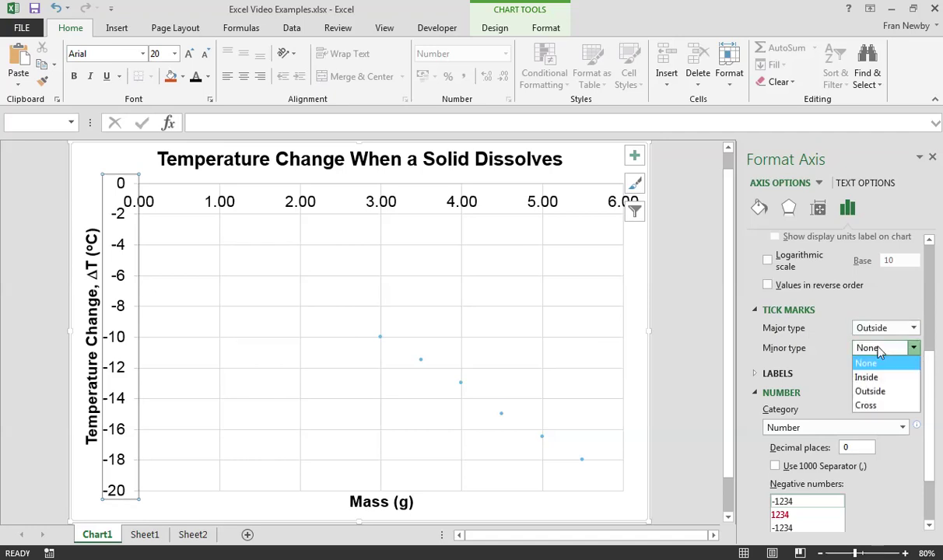
left_click(885, 392)
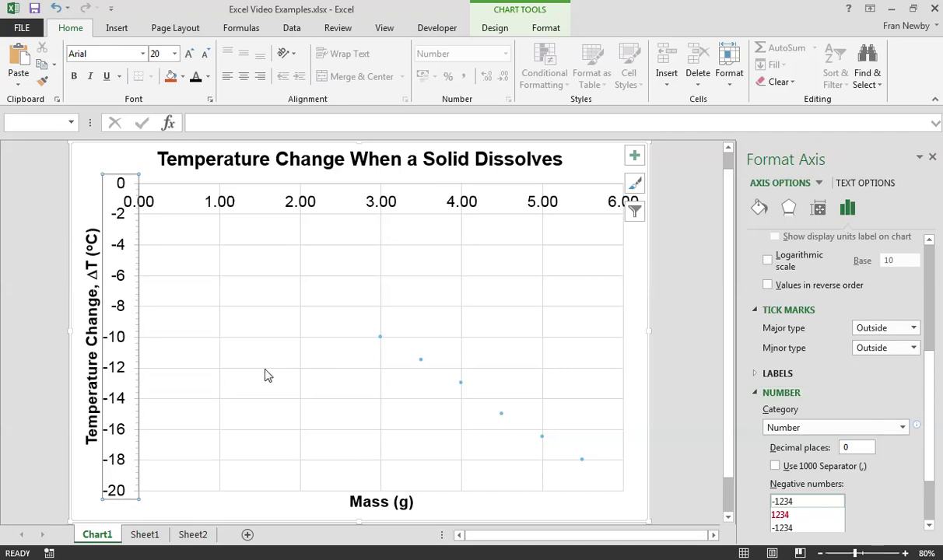
- Give the vertical axis a solid black line 2 pt wide
left_click(761, 212)
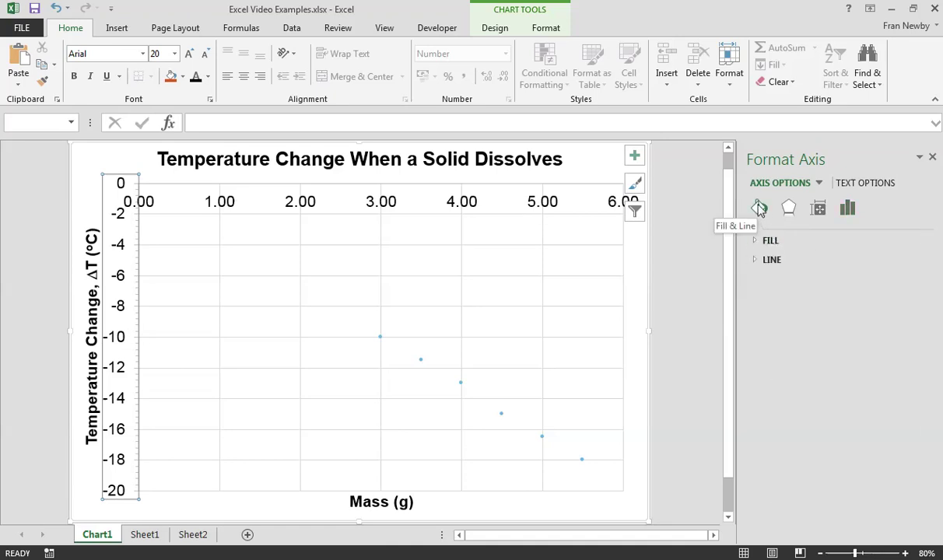
left_click(773, 265)
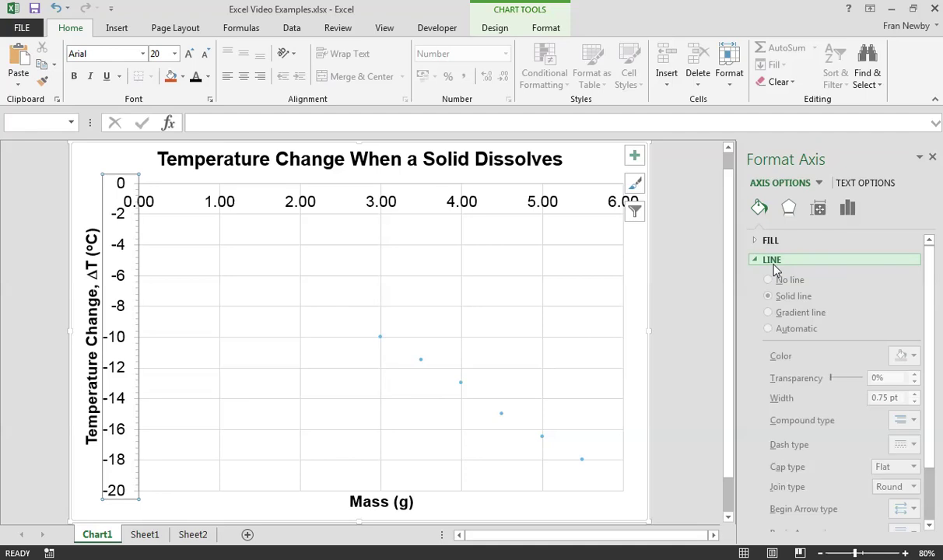
left_click(908, 360)
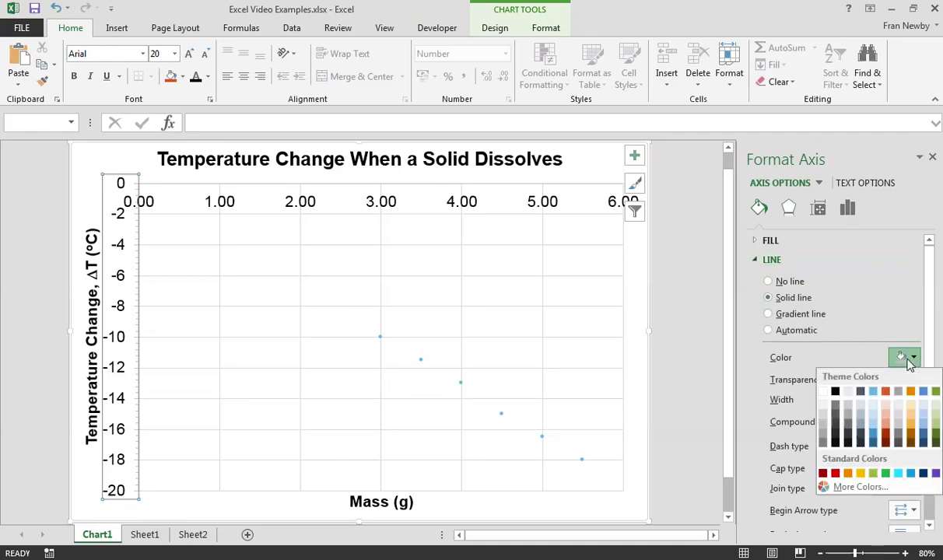
left_click(835, 393)
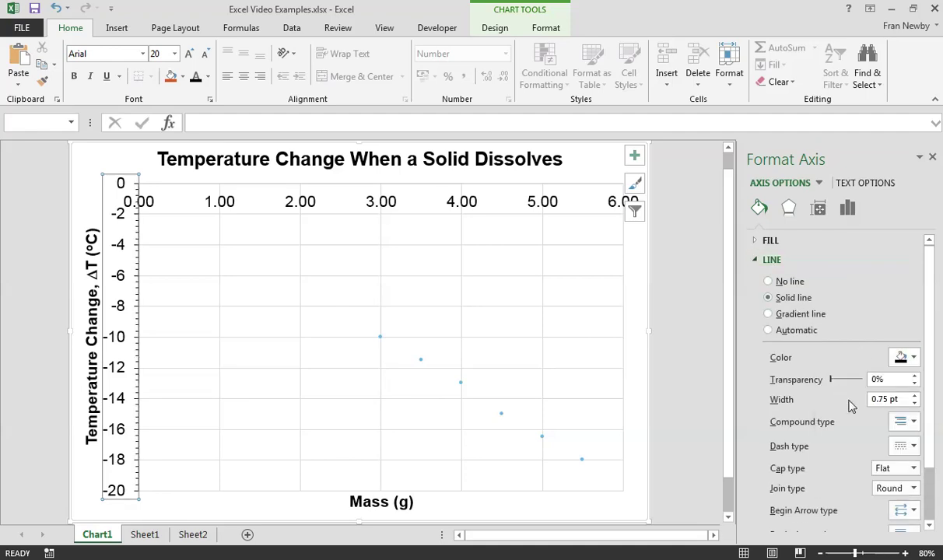
double_click(899, 399)
type("2")
key("Tab")
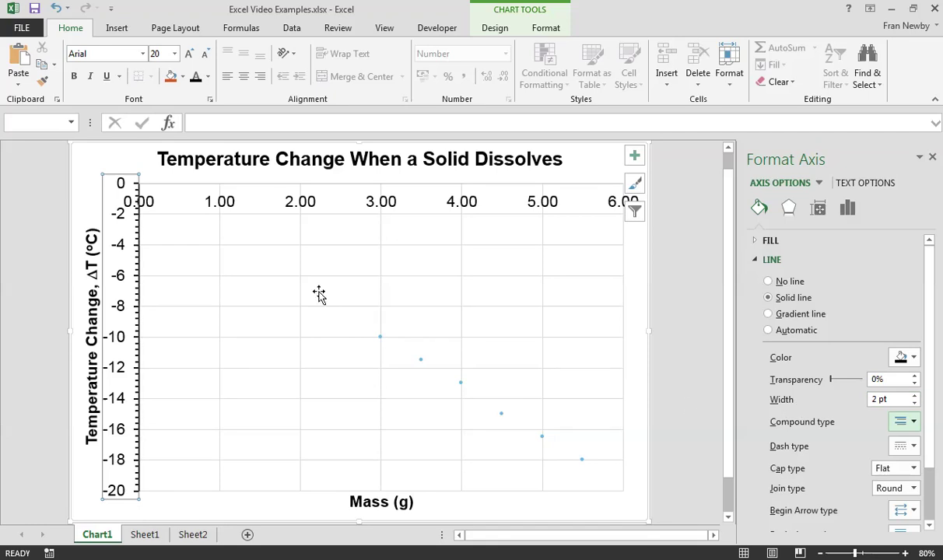
key("ctrl+z")
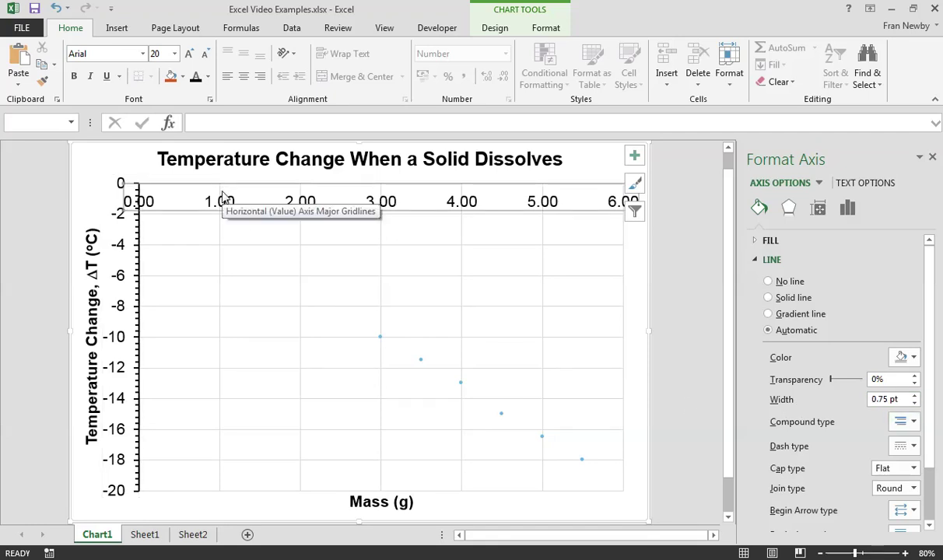
- Open Format Axis for the horizontal axis and set its major tick marks to Inside
right_click(222, 192)
key("Escape")
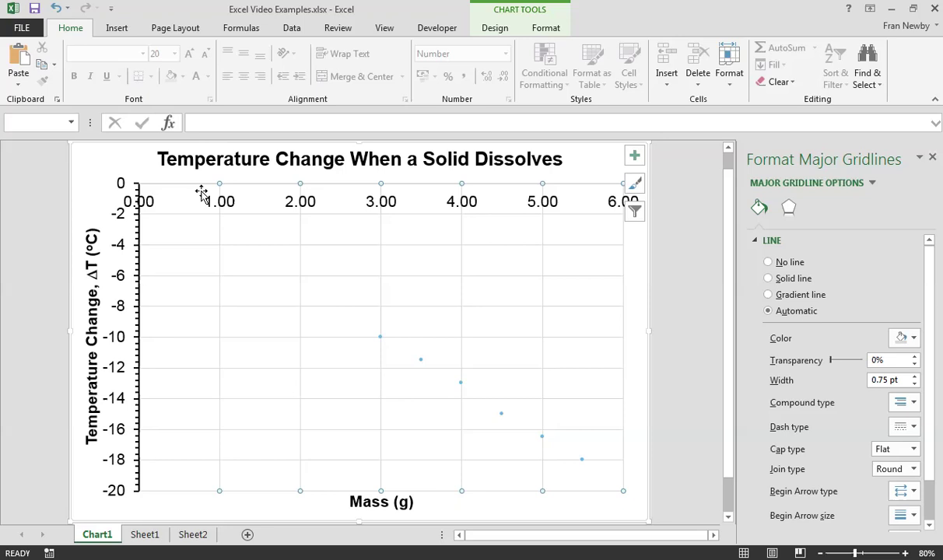
right_click(217, 201)
left_click(257, 353)
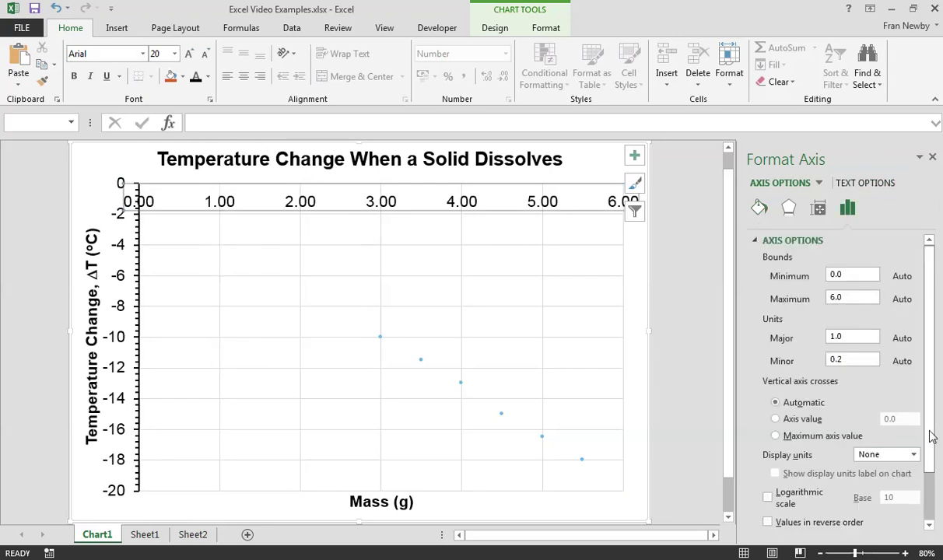
scroll(926, 462, "down", 1)
scroll(926, 462, "down", 1)
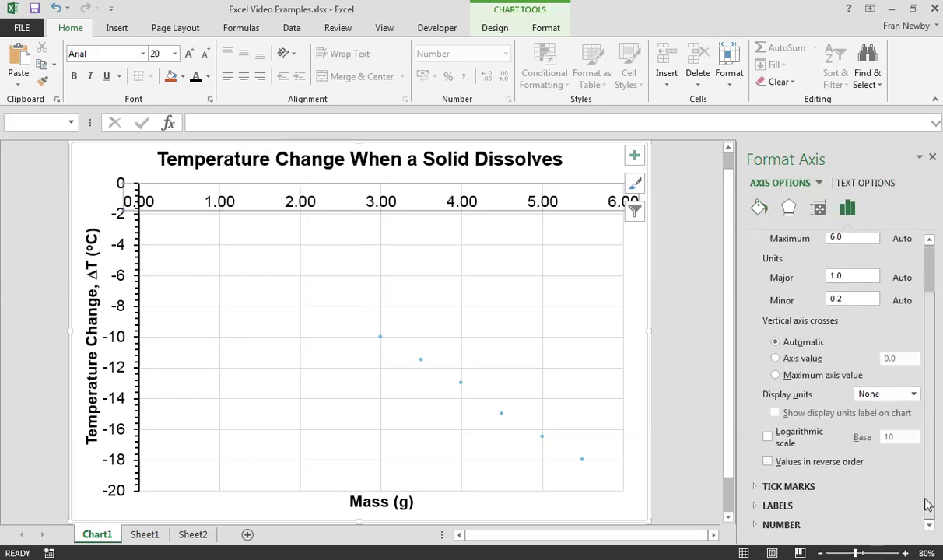
left_click(818, 488)
scroll(928, 461, "down", 2)
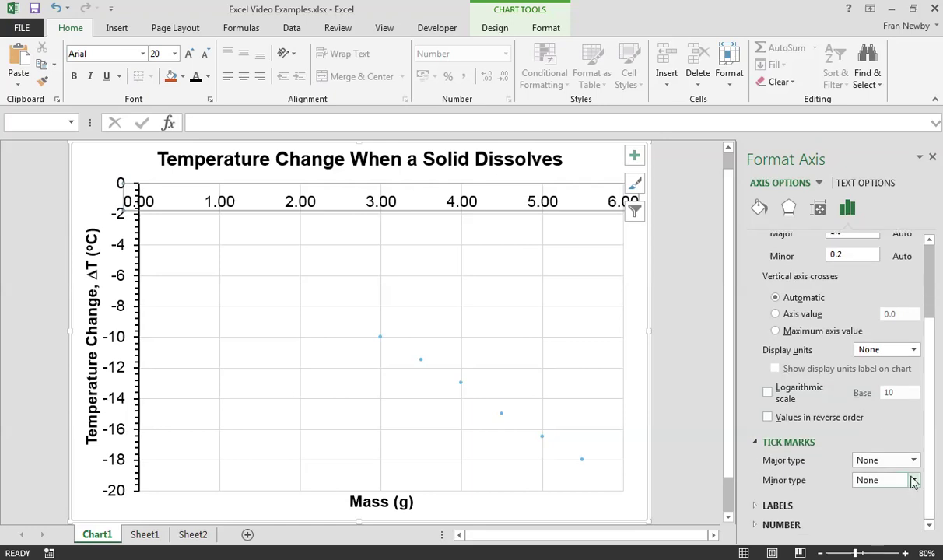
left_click(894, 462)
left_click(884, 501)
left_click(878, 461)
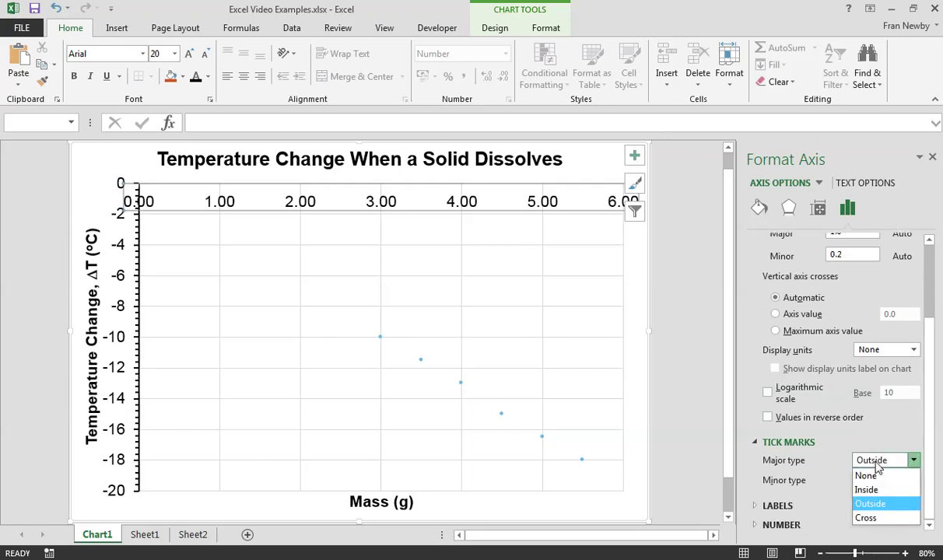
left_click(864, 490)
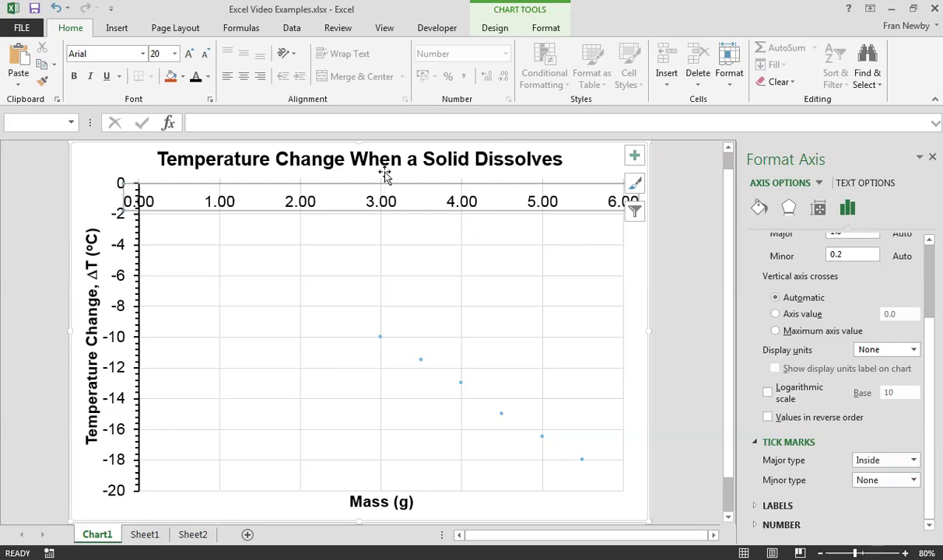
- Keep the horizontal axis labels at High and make major and minor ticks Inside
left_click(778, 506)
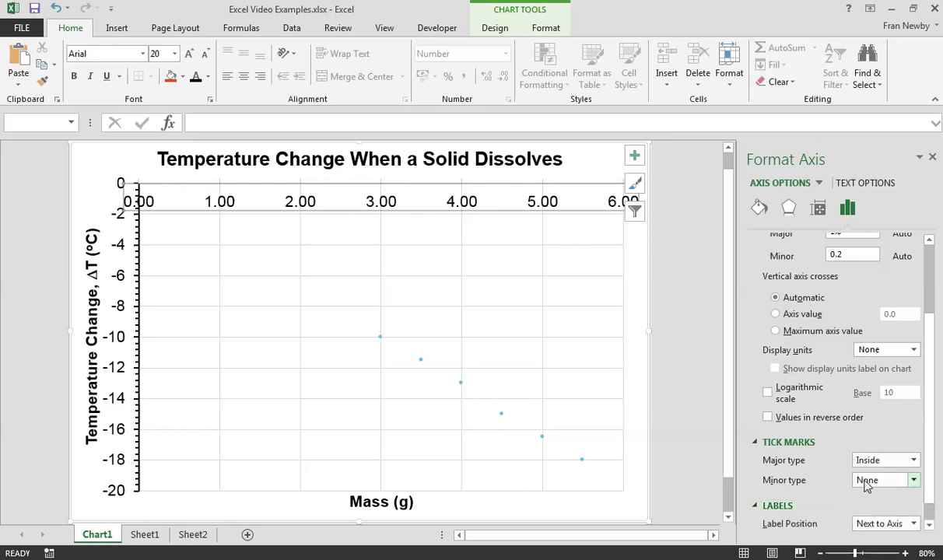
scroll(918, 494, "down", 1)
left_click(906, 500)
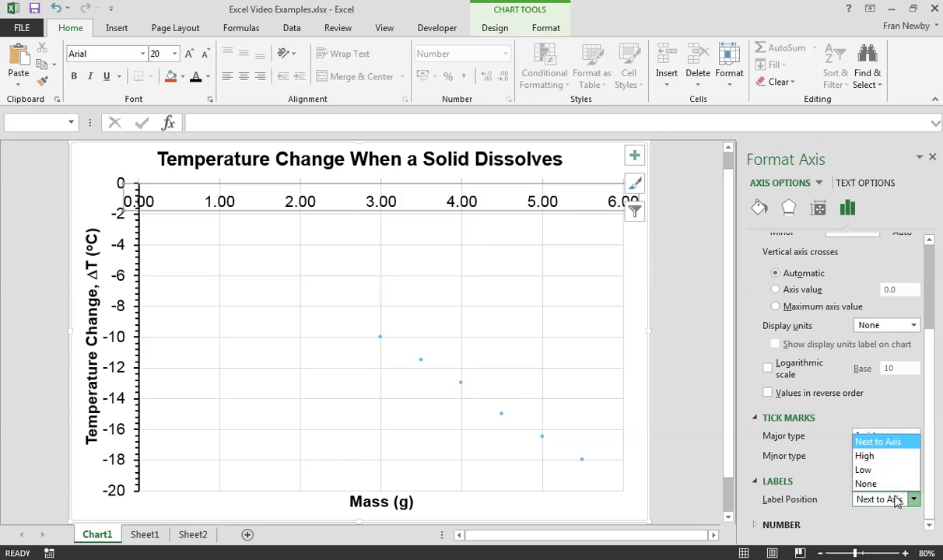
left_click(865, 456)
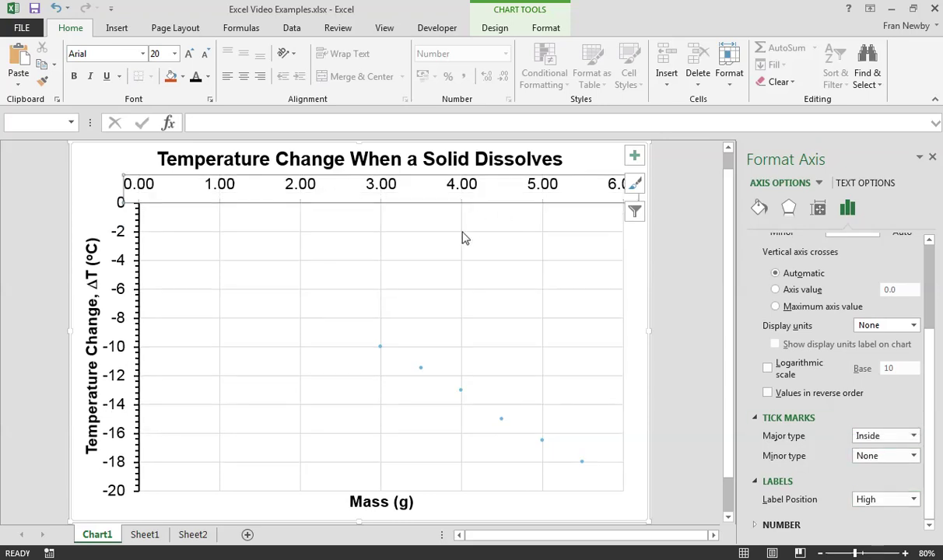
left_click(866, 501)
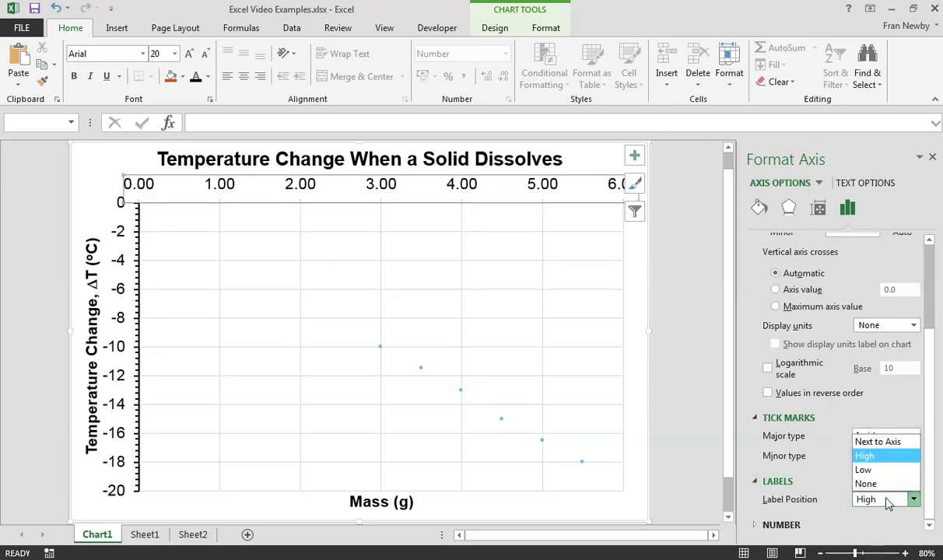
left_click(891, 500)
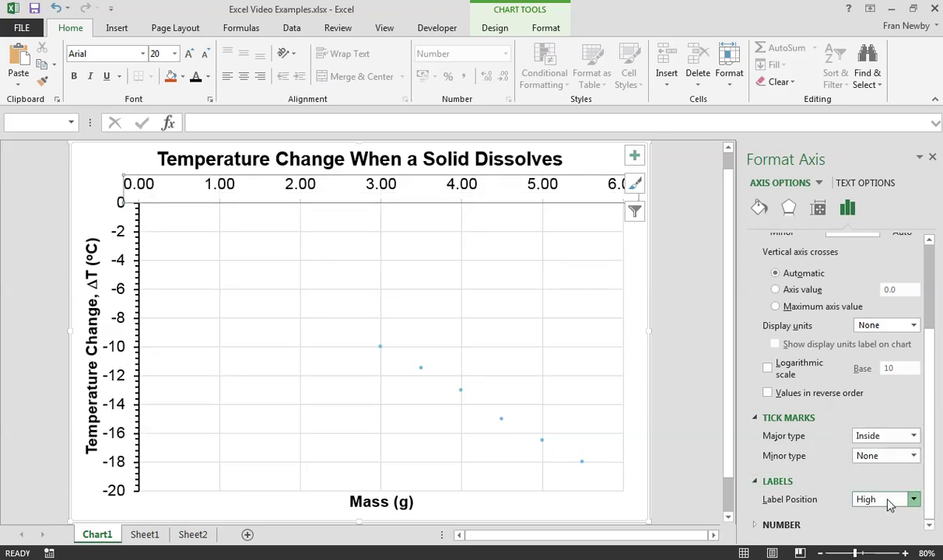
left_click(873, 440)
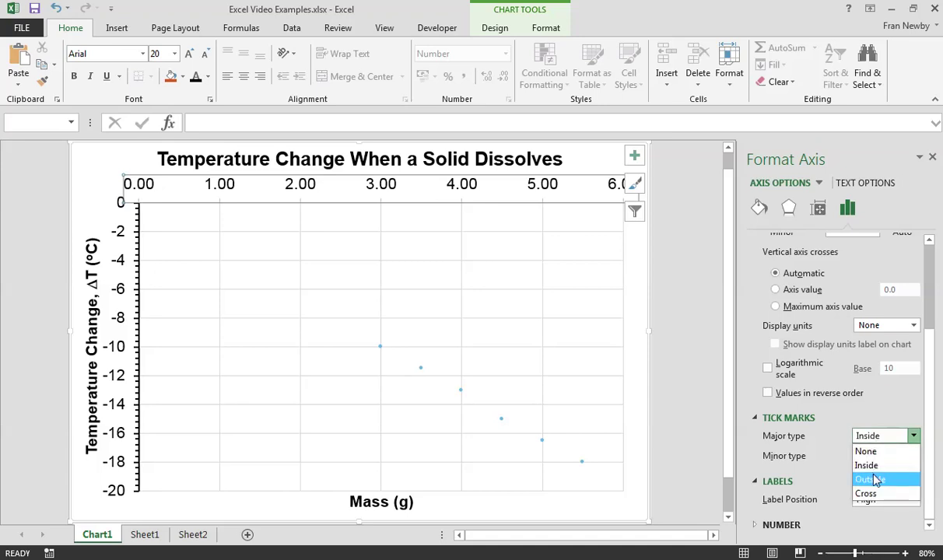
left_click(874, 477)
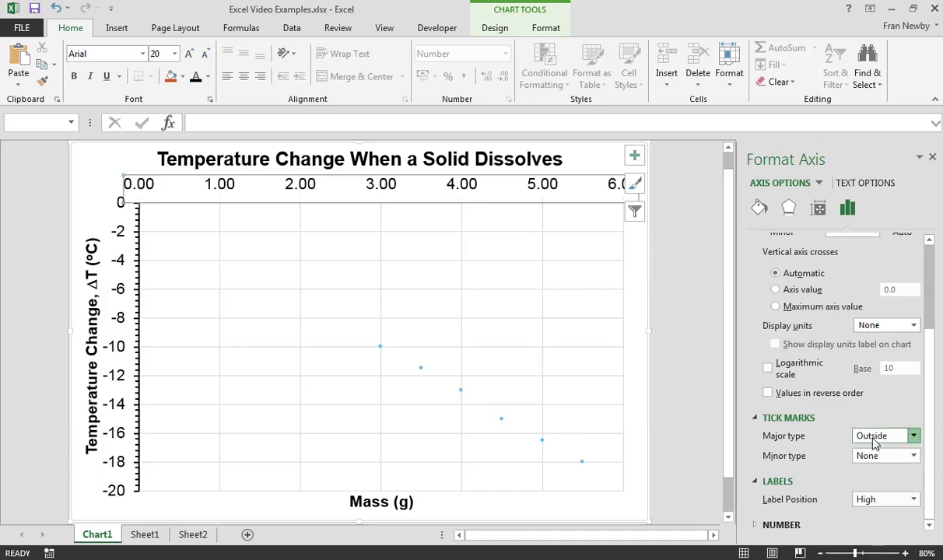
left_click(876, 438)
left_click(881, 466)
left_click(881, 459)
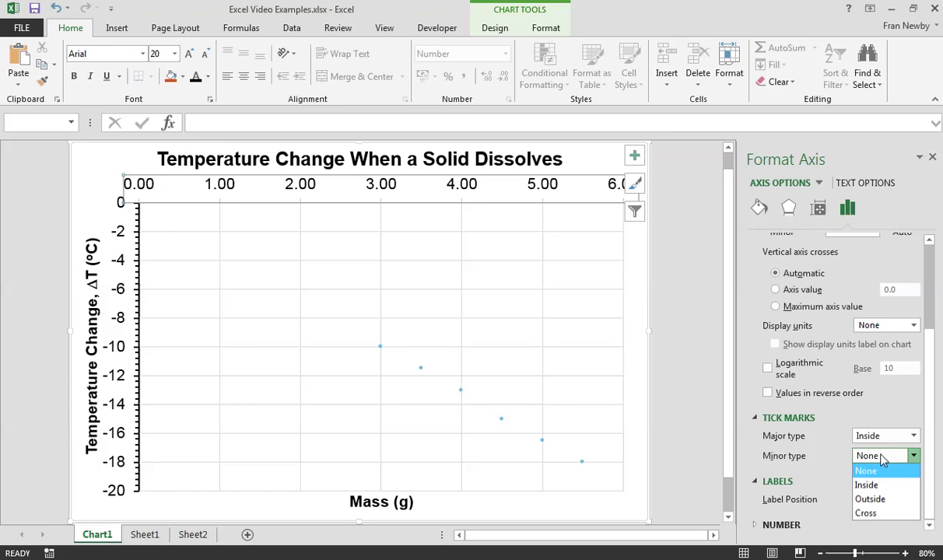
left_click(884, 486)
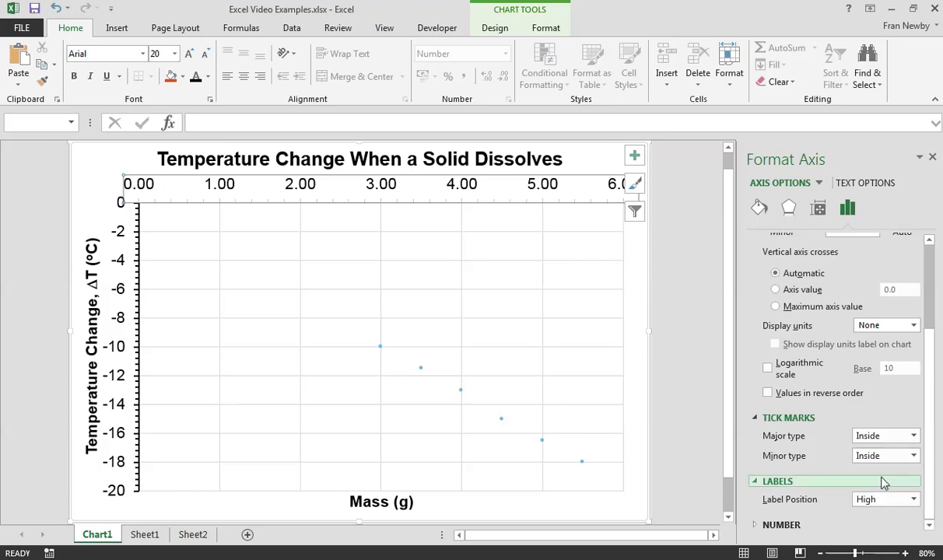
- Set the horizontal axis numbers to 0 decimal places
left_click(781, 526)
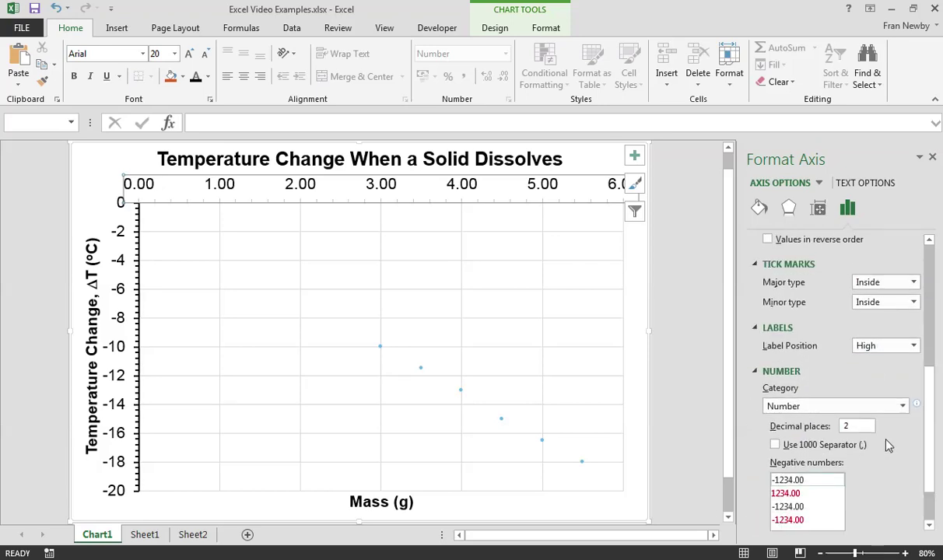
left_click(836, 430)
type("0")
key("Tab")
- Make the horizontal axis line solid black at 2 pt width
scroll(907, 414, "up", 5)
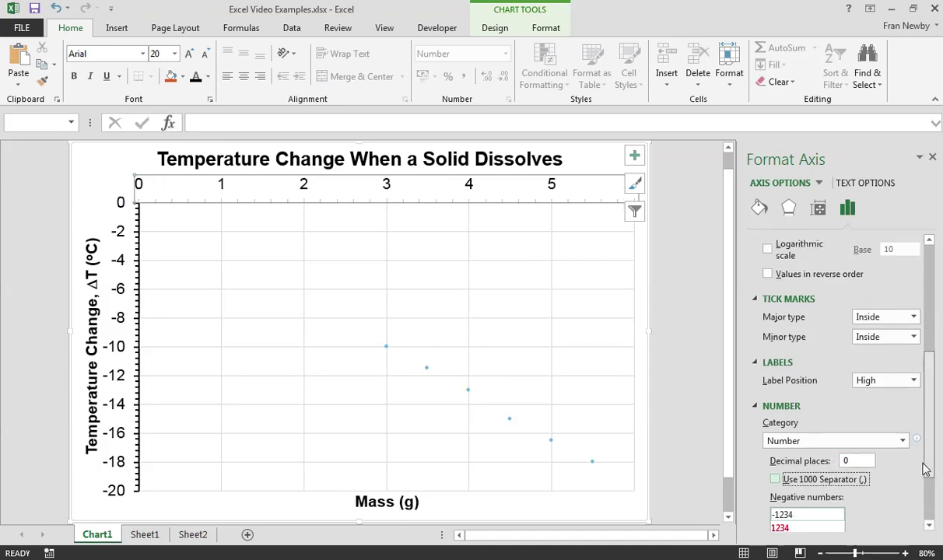
scroll(910, 385, "up", 3)
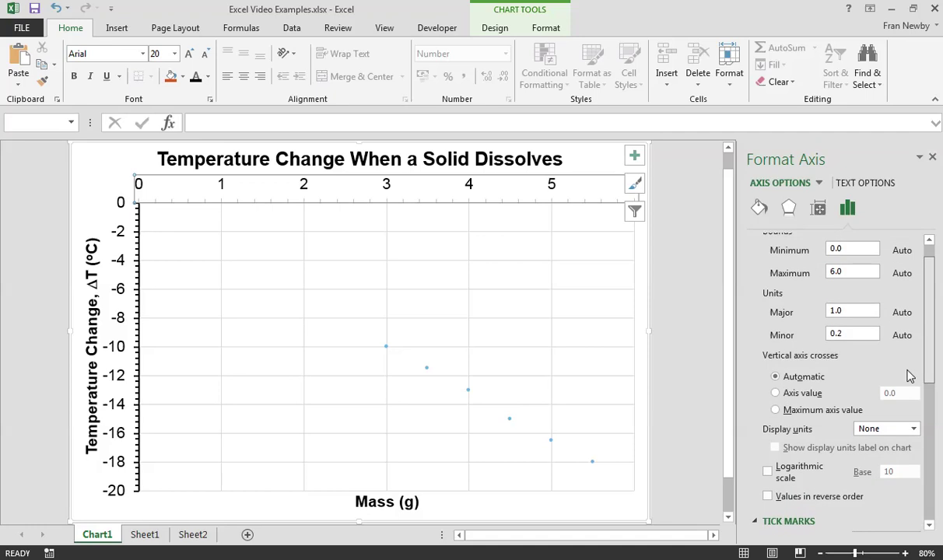
left_click(758, 208)
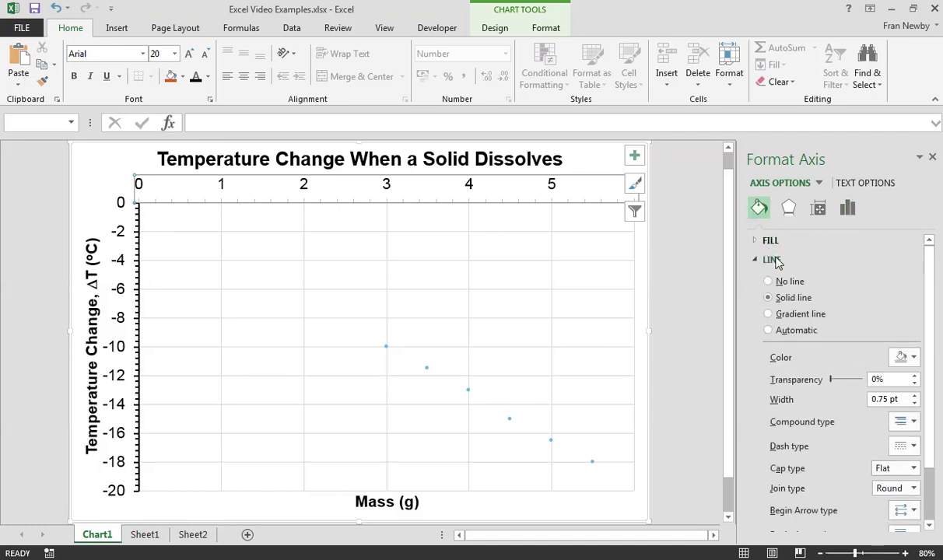
left_click(903, 357)
left_click(836, 391)
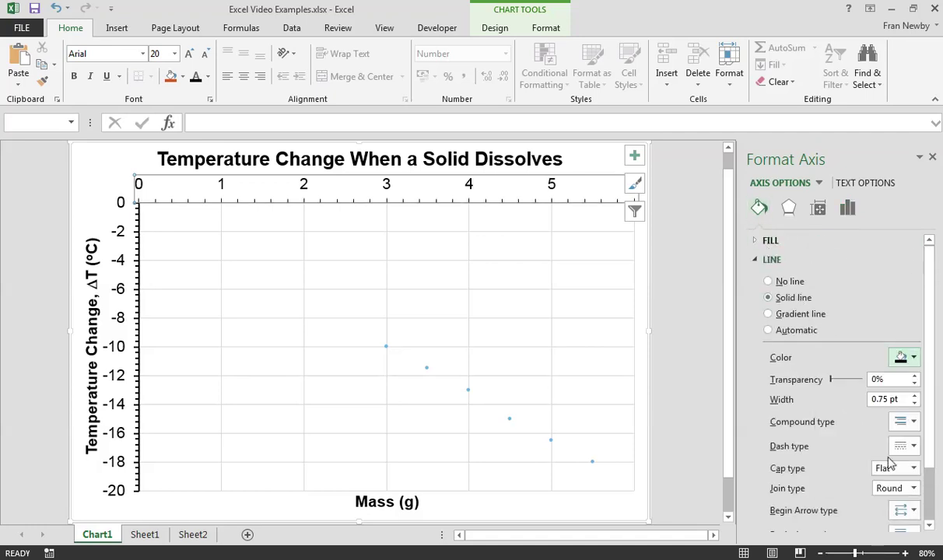
left_click_drag(899, 399, 869, 399)
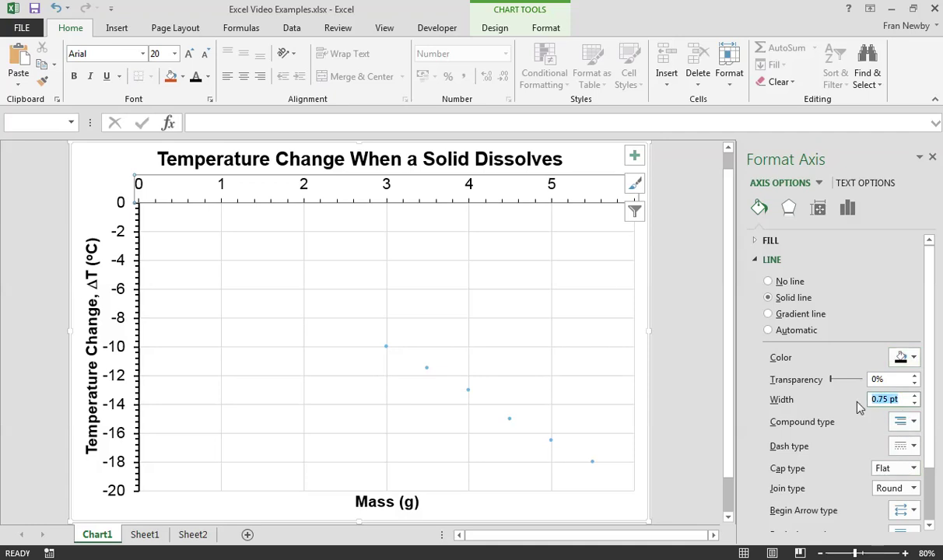
type("2")
key("Tab")
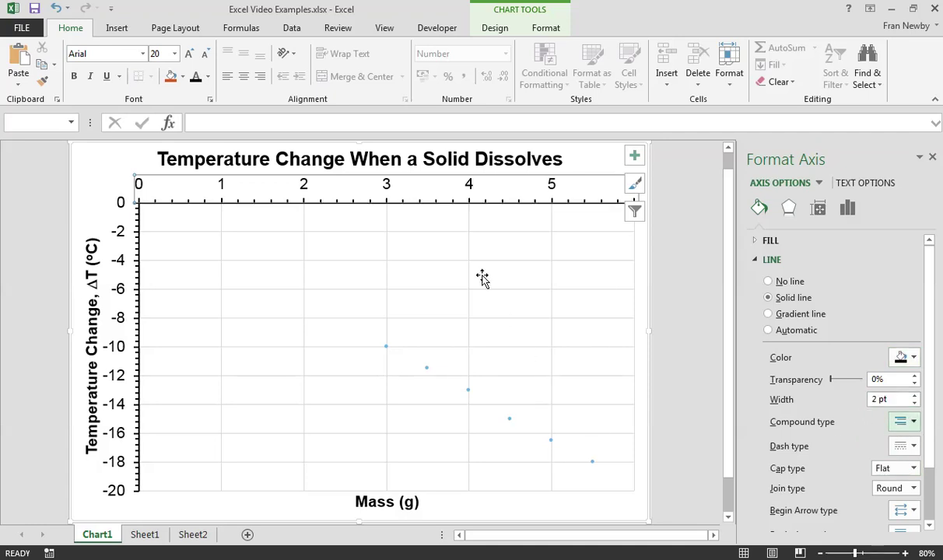
left_click(521, 305)
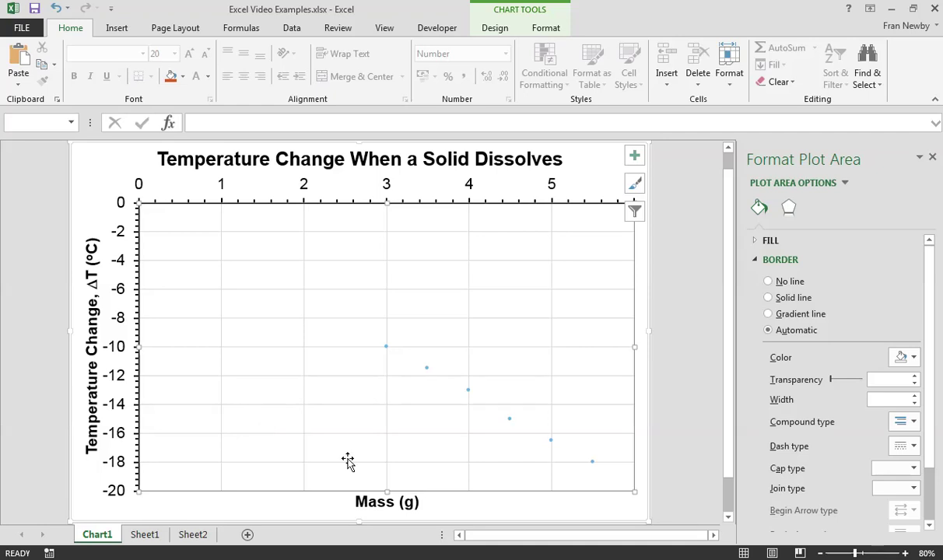
- In the vertical axis format settings, set the horizontal axis to cross at axis value -20
left_click(387, 502)
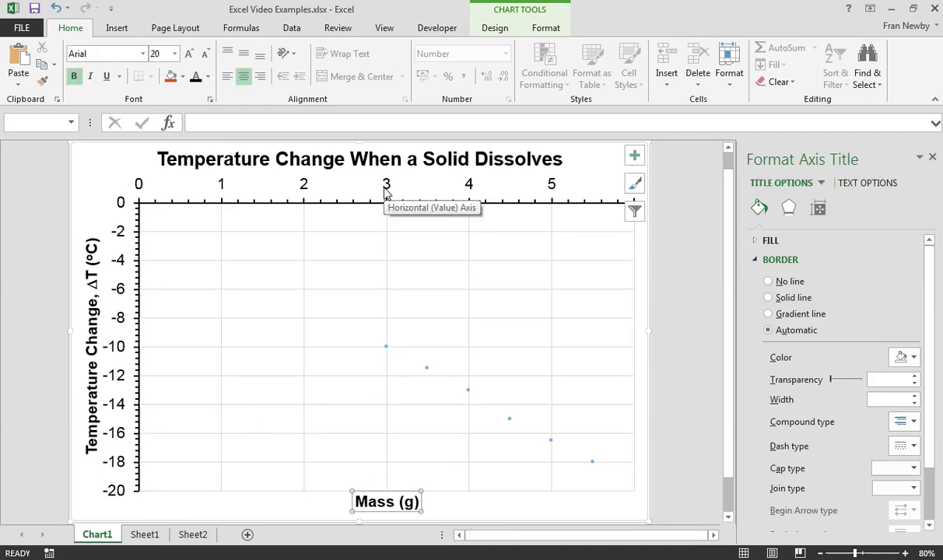
left_click(134, 284)
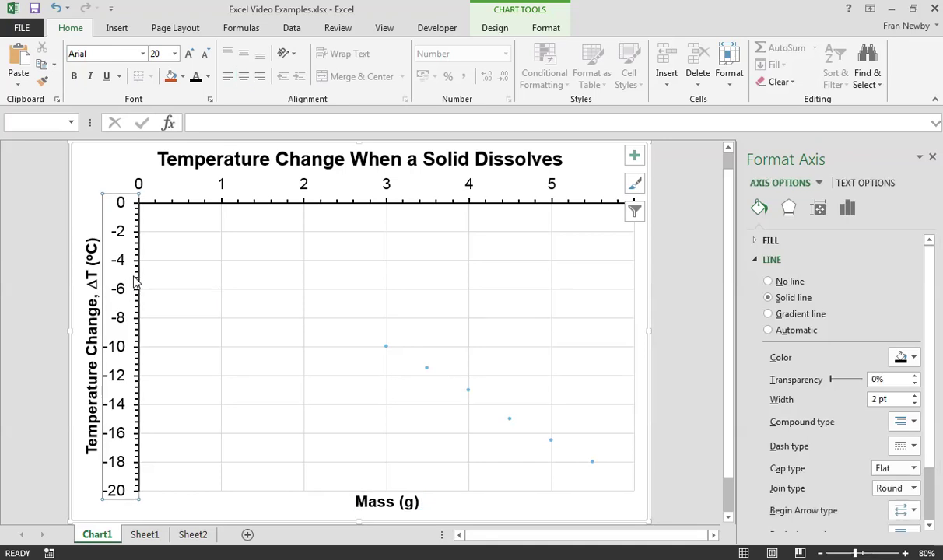
right_click(134, 284)
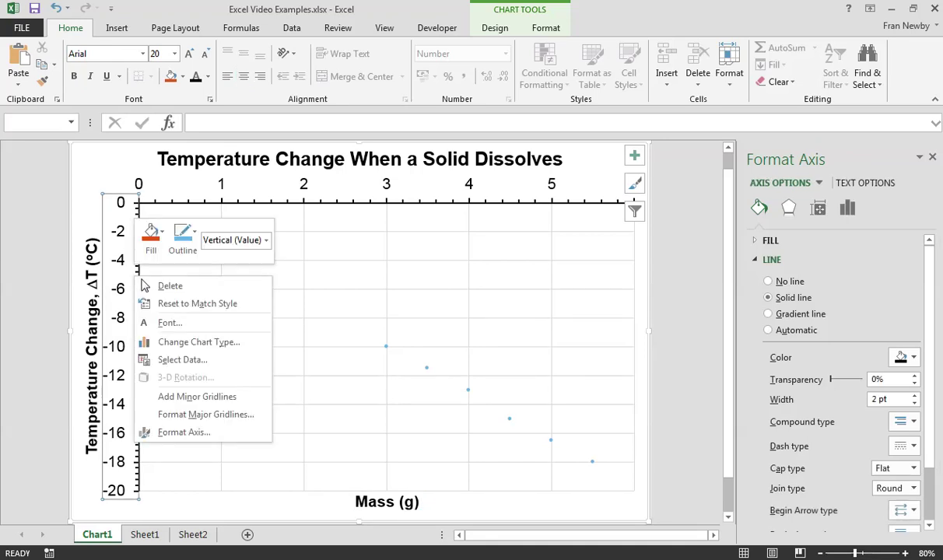
left_click(204, 432)
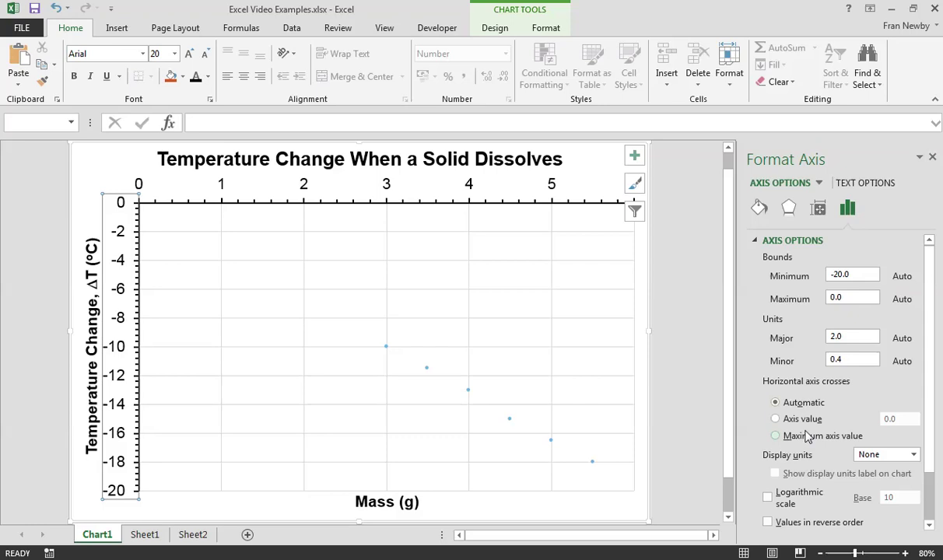
left_click(801, 420)
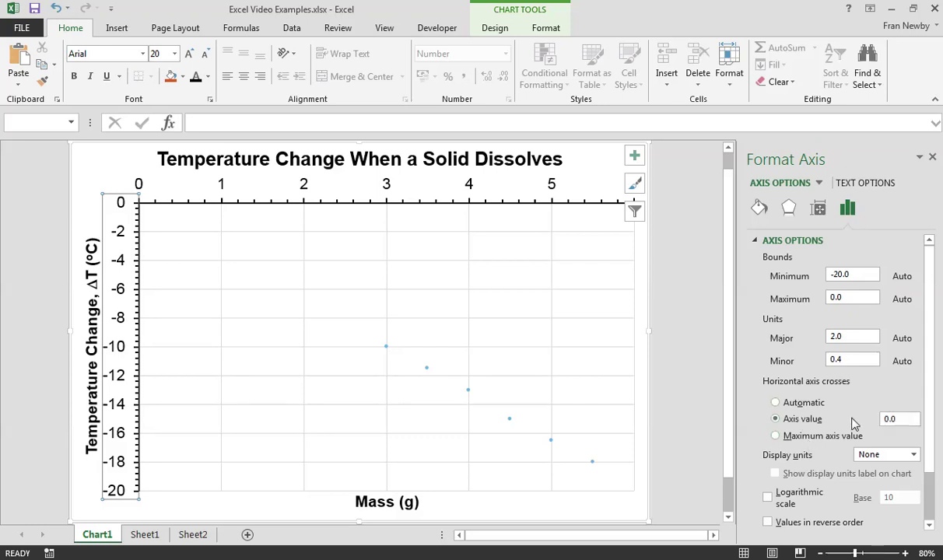
left_click(905, 423)
type("20")
key("Tab")
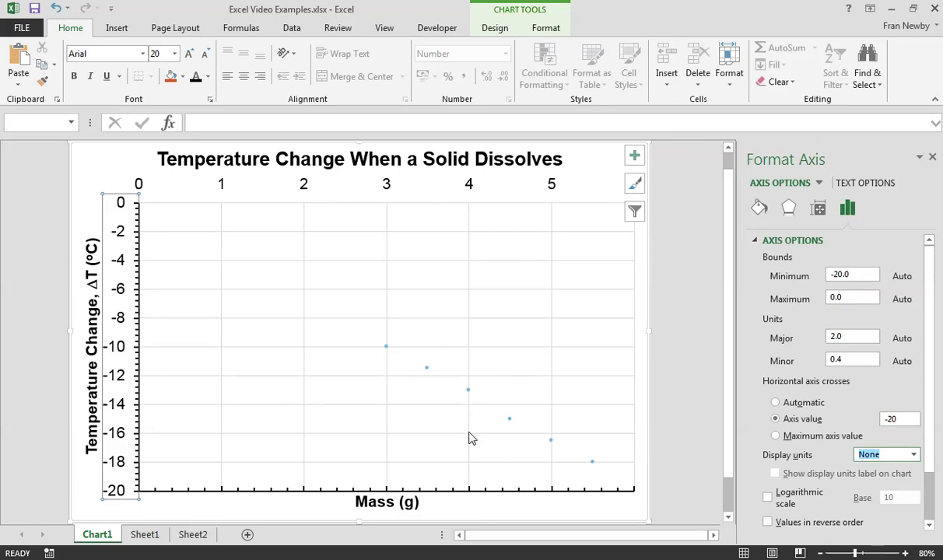
- Set the horizontal axis label position to Next to Axis so the 0–6 labels sit along the bottom
left_click(116, 183)
left_click(223, 188)
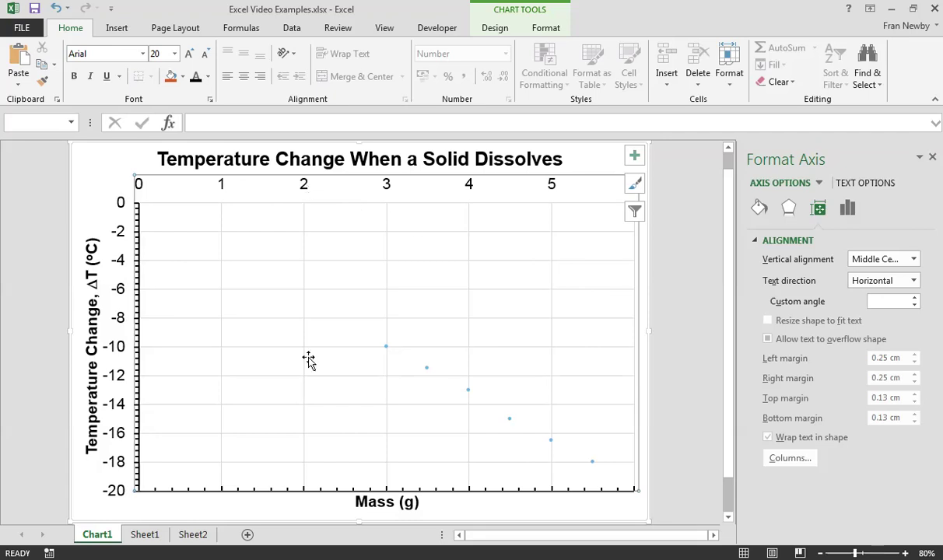
right_click(286, 178)
left_click(360, 329)
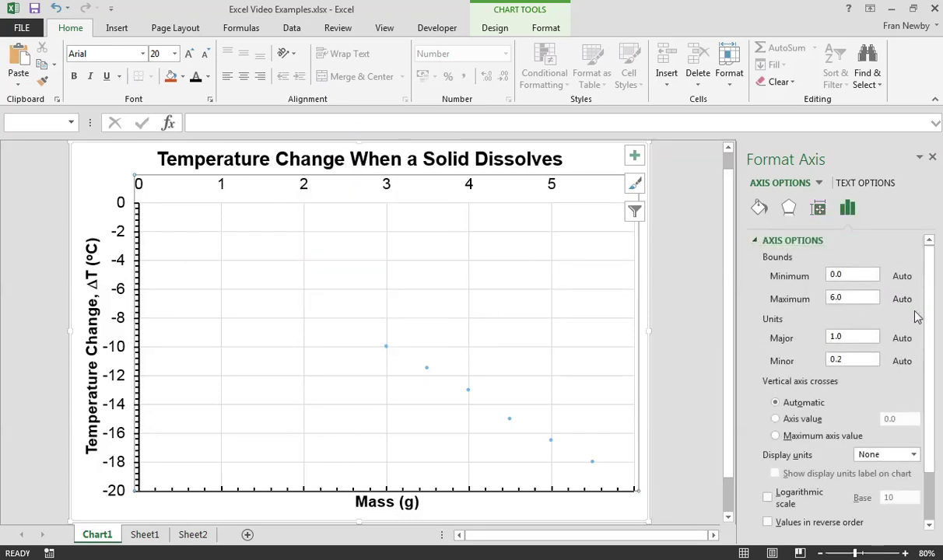
scroll(926, 362, "down", 2)
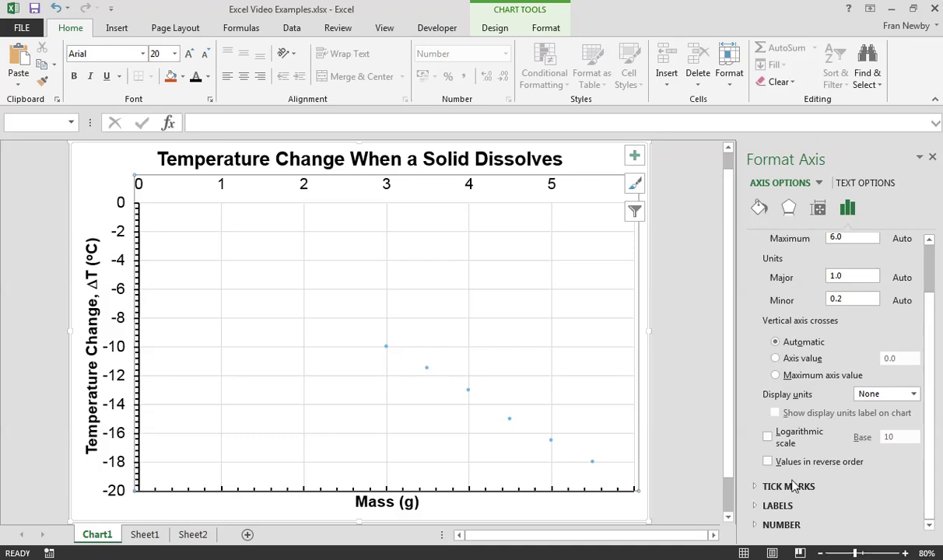
left_click(781, 524)
left_click_drag(927, 368, 767, 415)
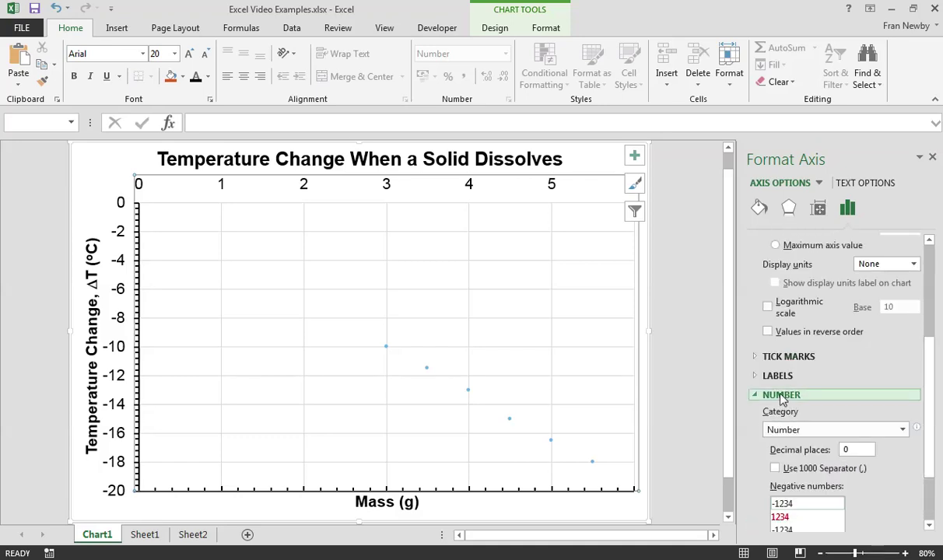
left_click(782, 394)
left_click(777, 505)
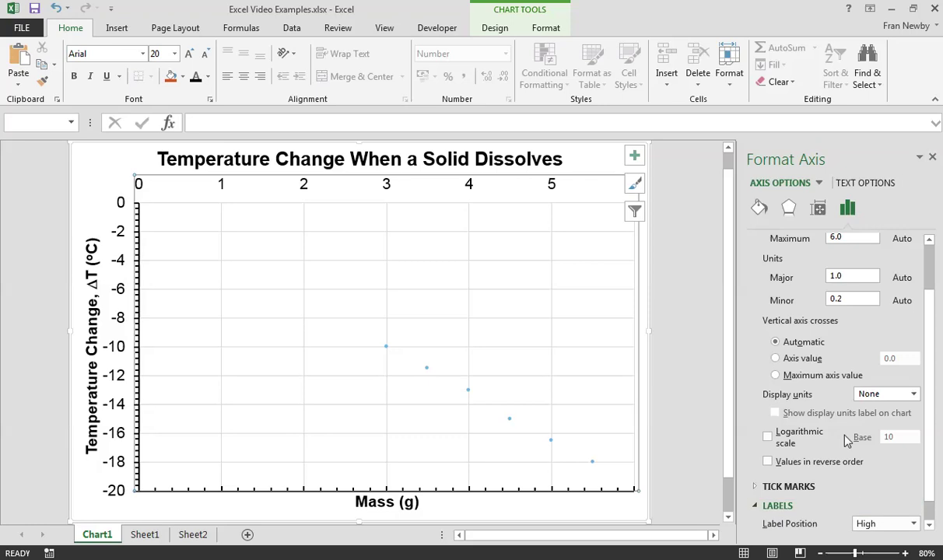
scroll(926, 444, "down", 1)
left_click(914, 500)
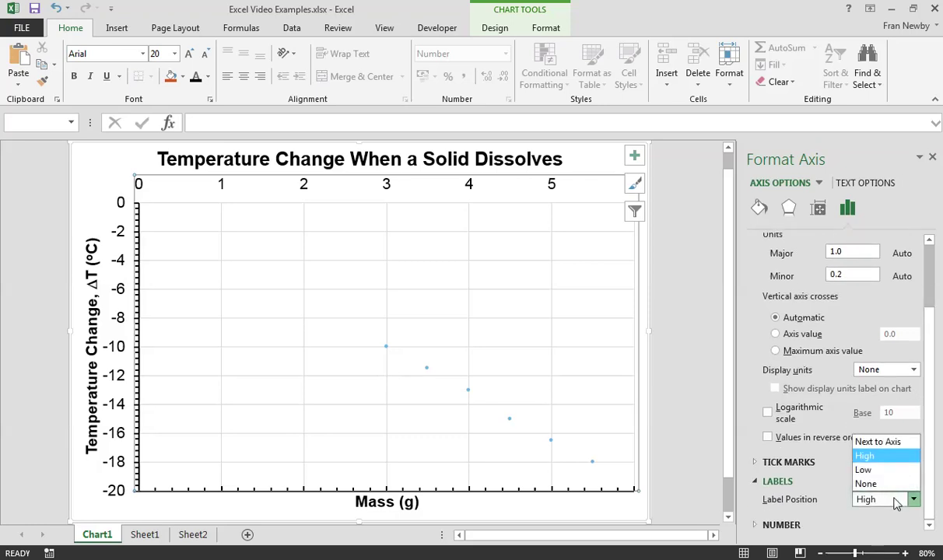
left_click(864, 443)
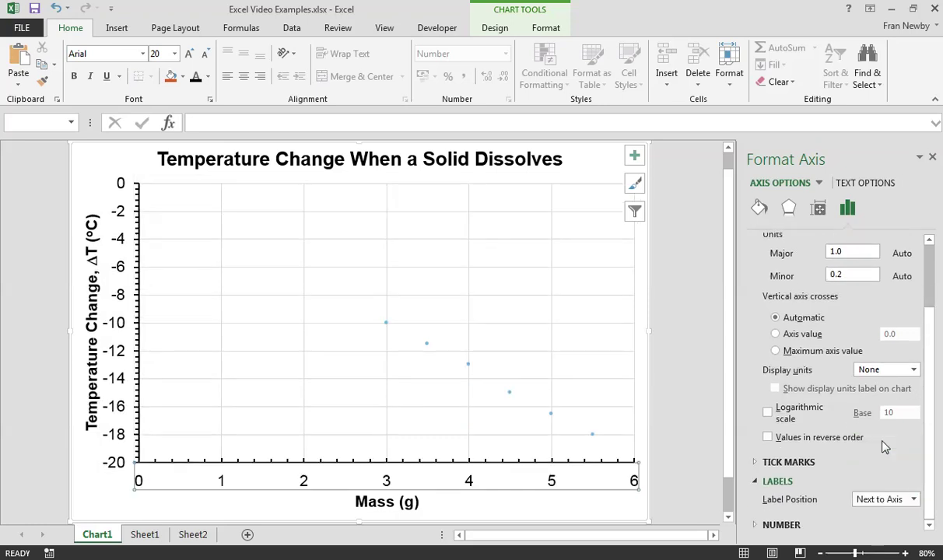
left_click(533, 513)
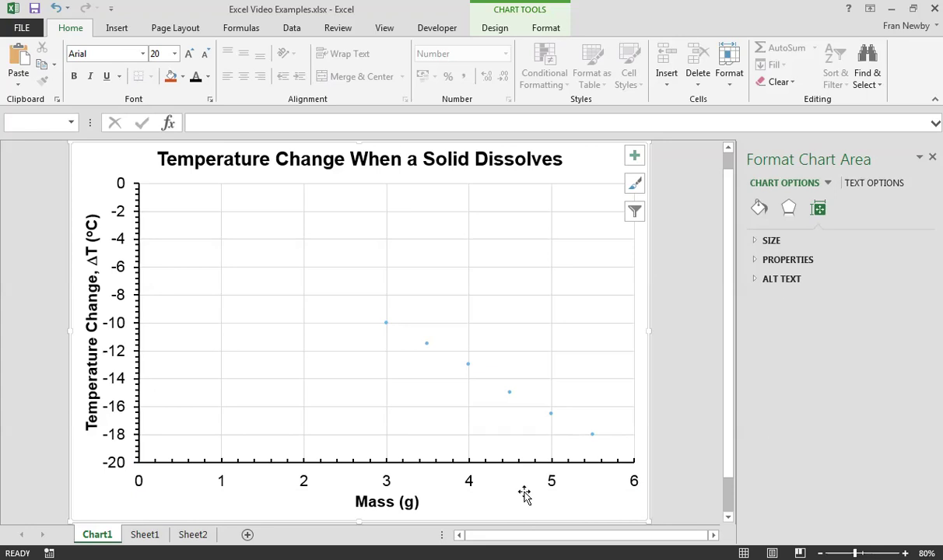
- Set the plotted data series' line to No line, leaving the marker options expanded
left_click(386, 323)
right_click(387, 324)
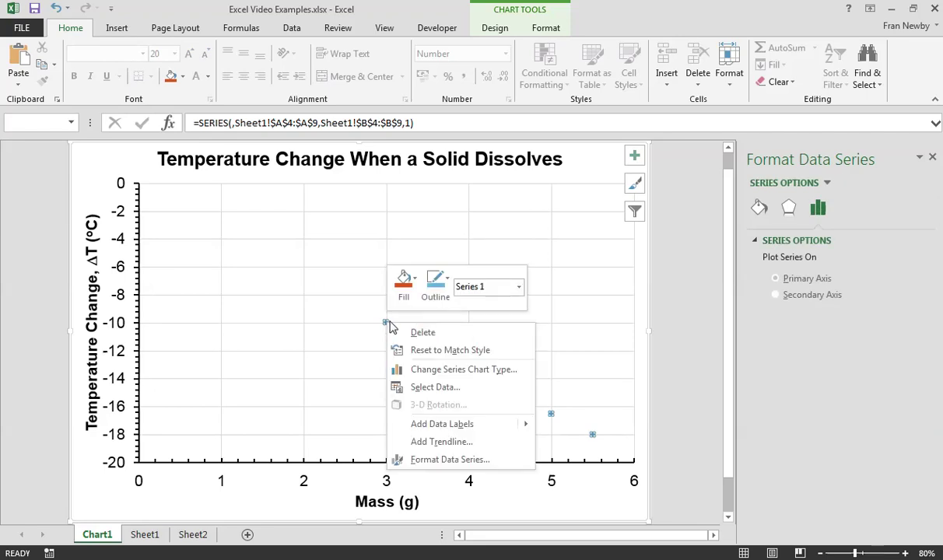
left_click(426, 460)
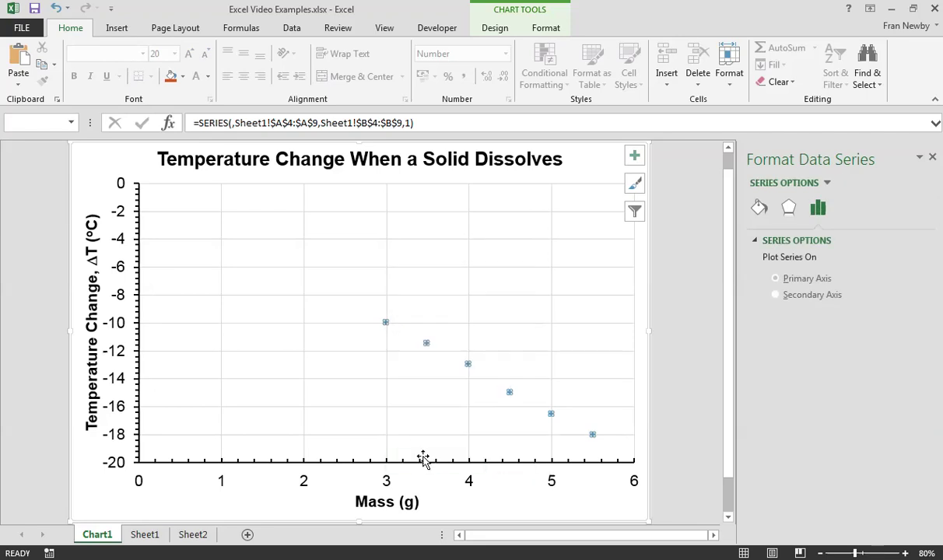
left_click(758, 210)
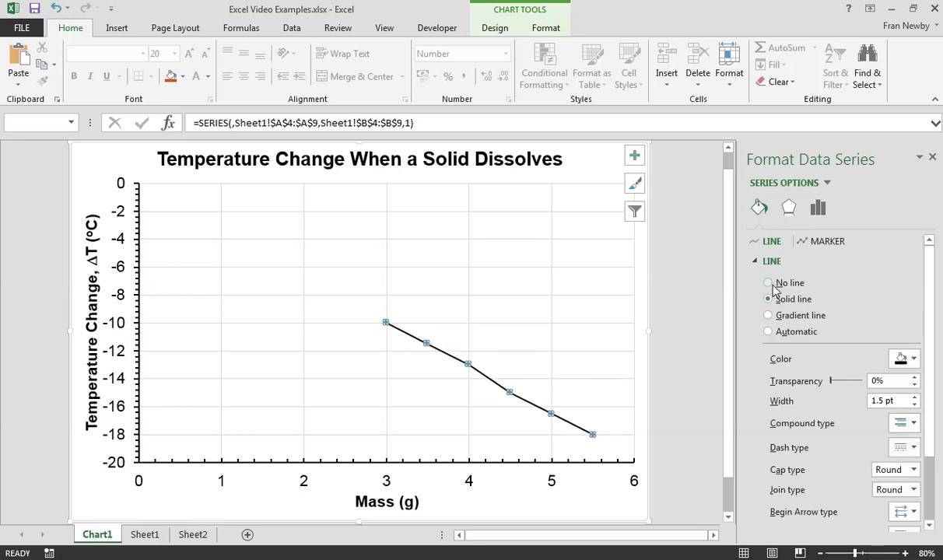
left_click(773, 287)
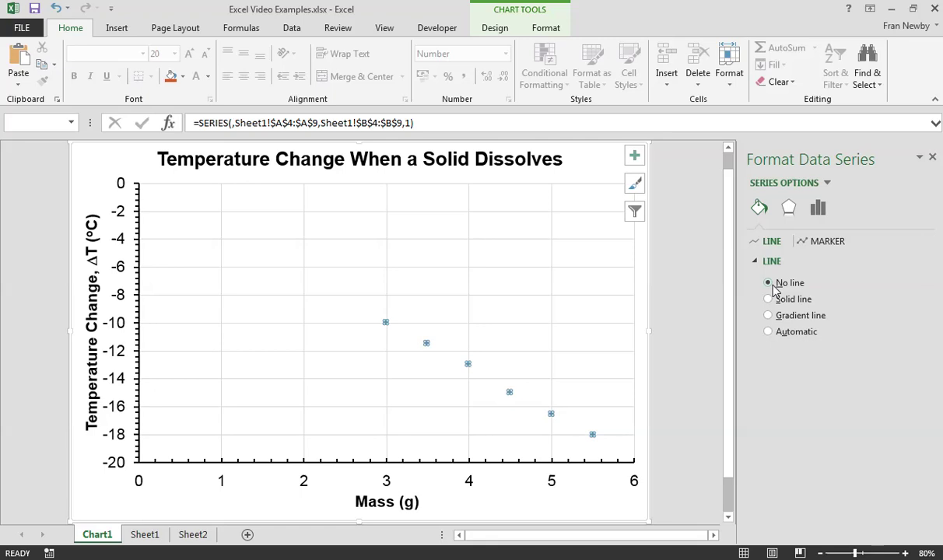
left_click(825, 242)
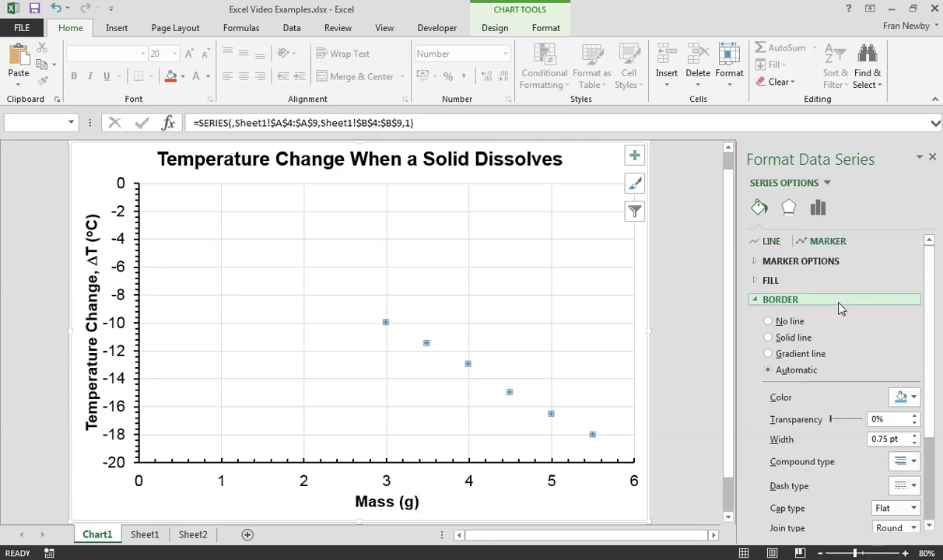
left_click(777, 262)
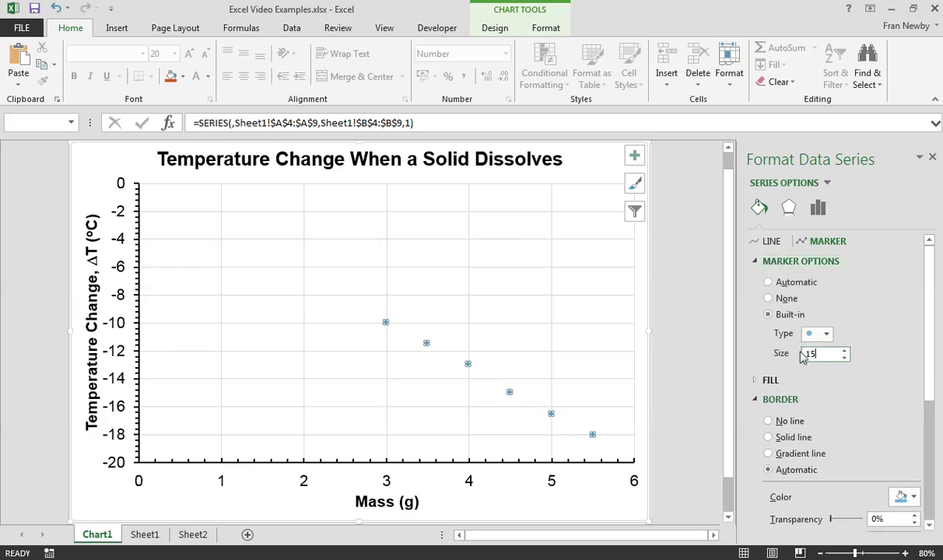
- Set the marker size to 15
left_click(804, 355)
type("15")
key("Return")
left_click(580, 423)
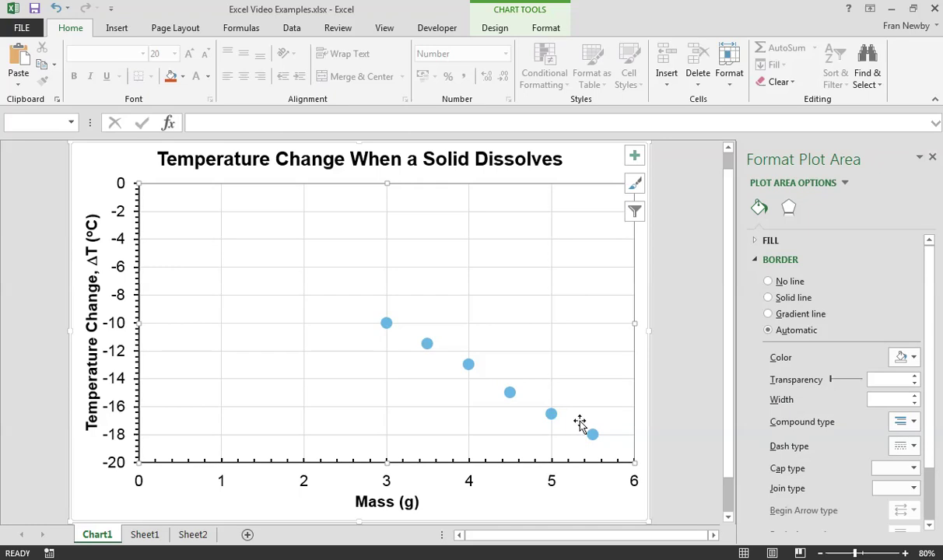
- Give the markers No fill so they appear hollow
left_click(551, 418)
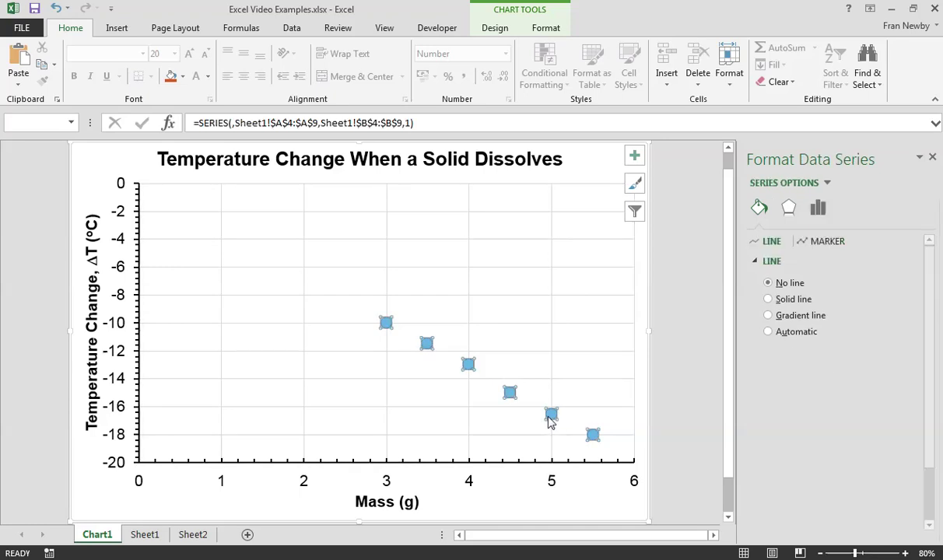
left_click(819, 246)
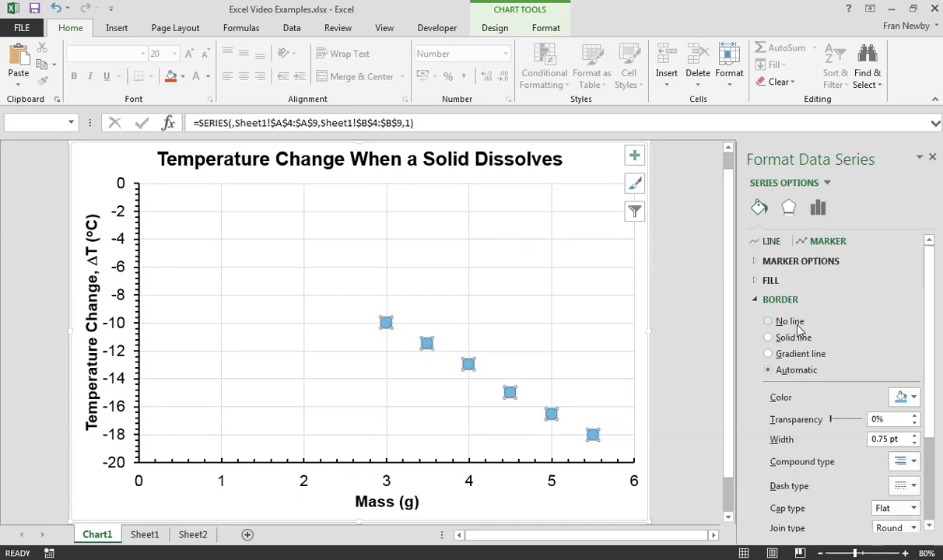
left_click(770, 280)
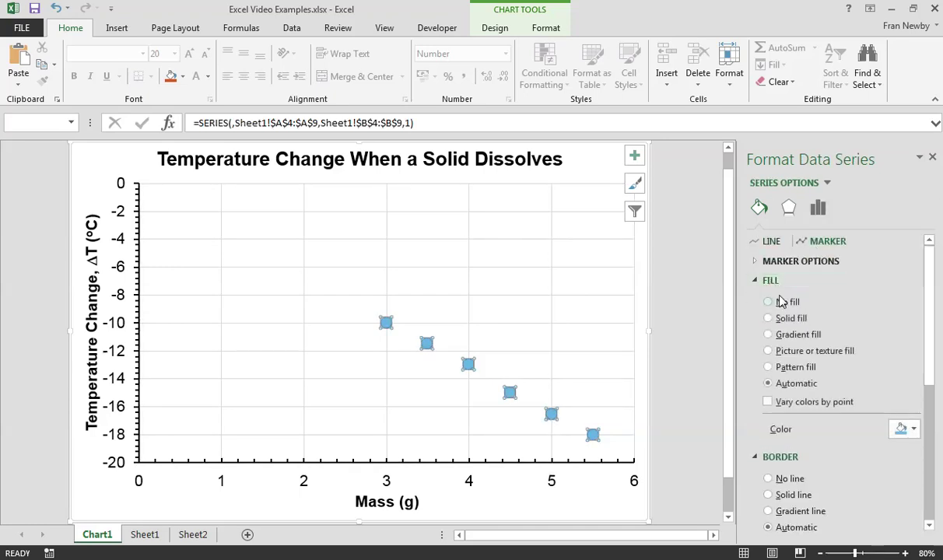
left_click(782, 304)
left_click(581, 406)
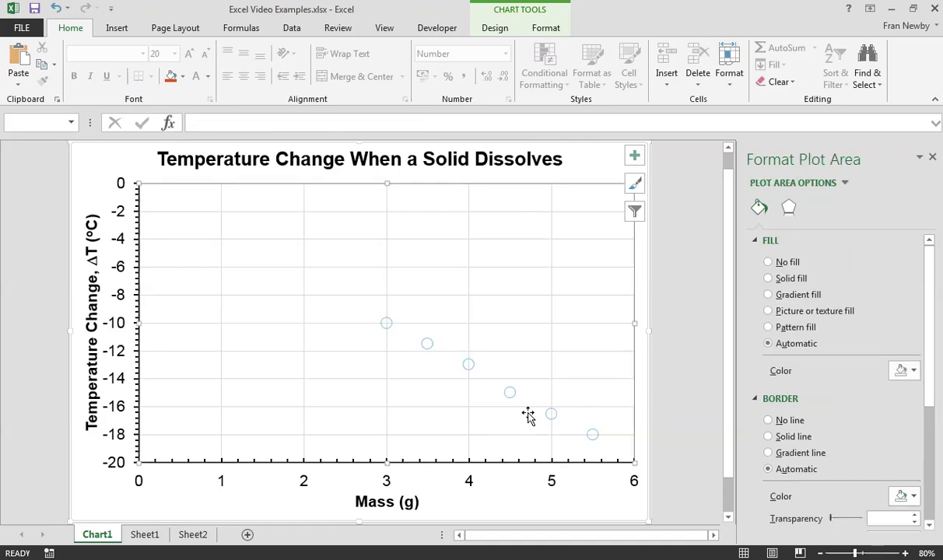
- Give the marker outlines a solid line 1.5 pt wide
left_click(509, 395)
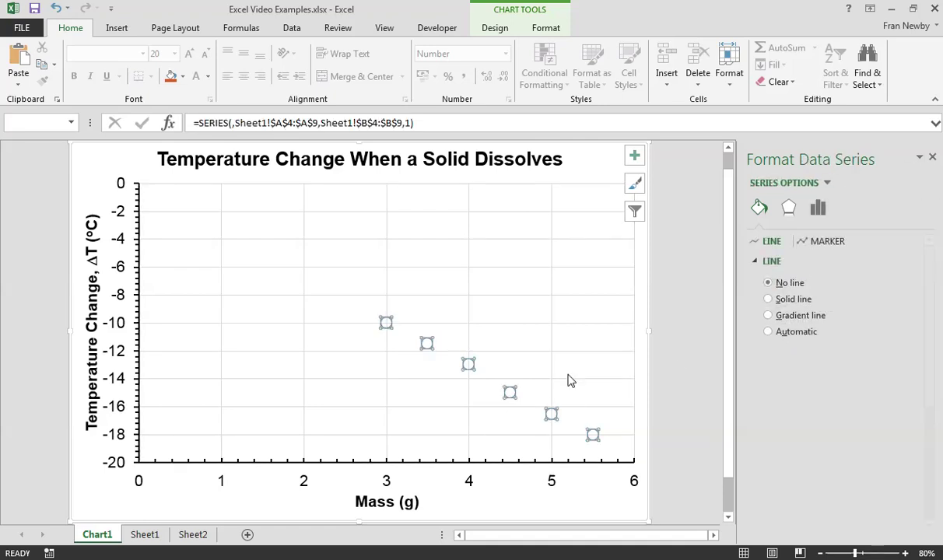
left_click(813, 242)
left_click(770, 465)
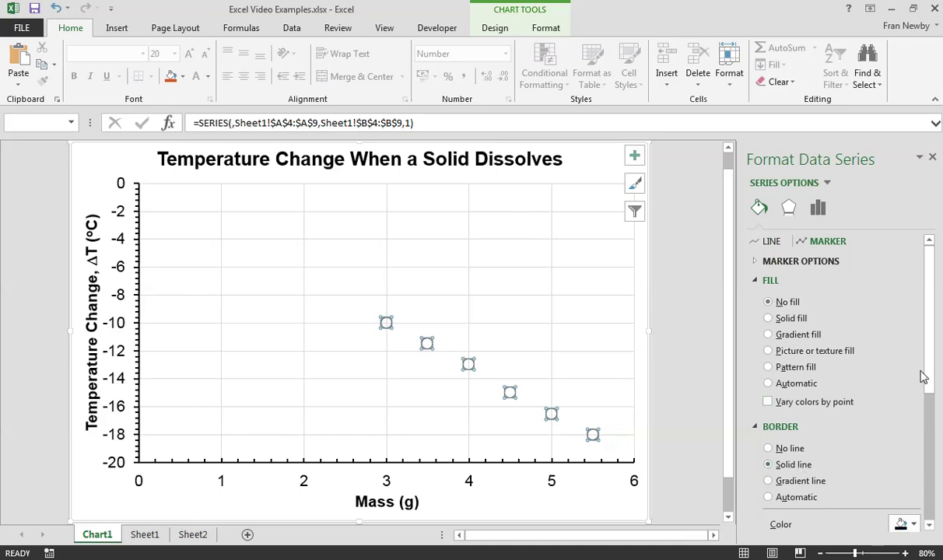
left_click_drag(928, 375, 876, 443)
type("1.5")
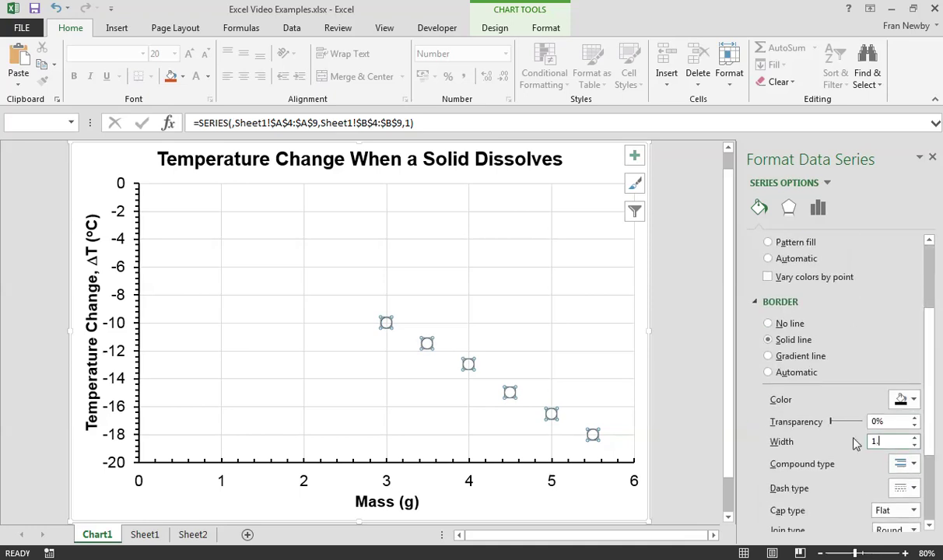
key("Tab")
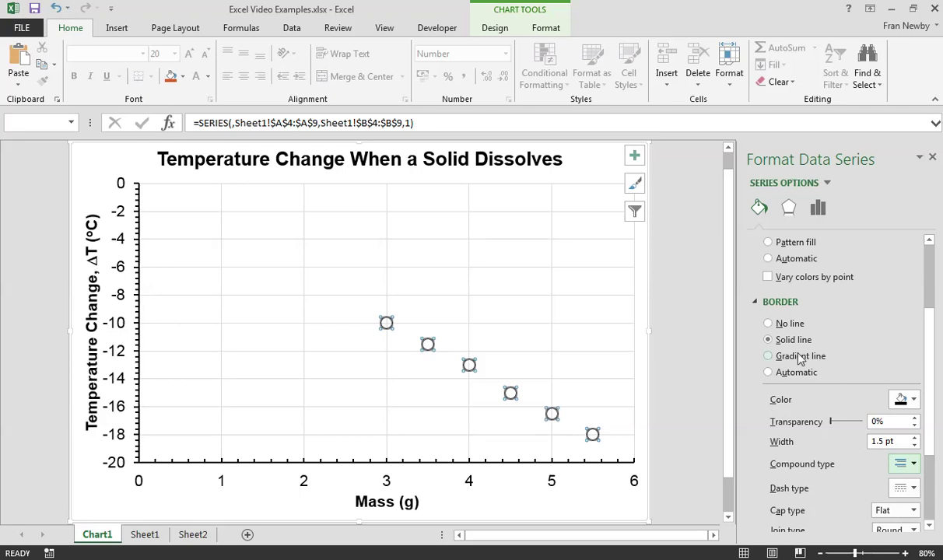
- Try a solid red marker fill, then revert the markers to no fill
left_click_drag(926, 354, 926, 299)
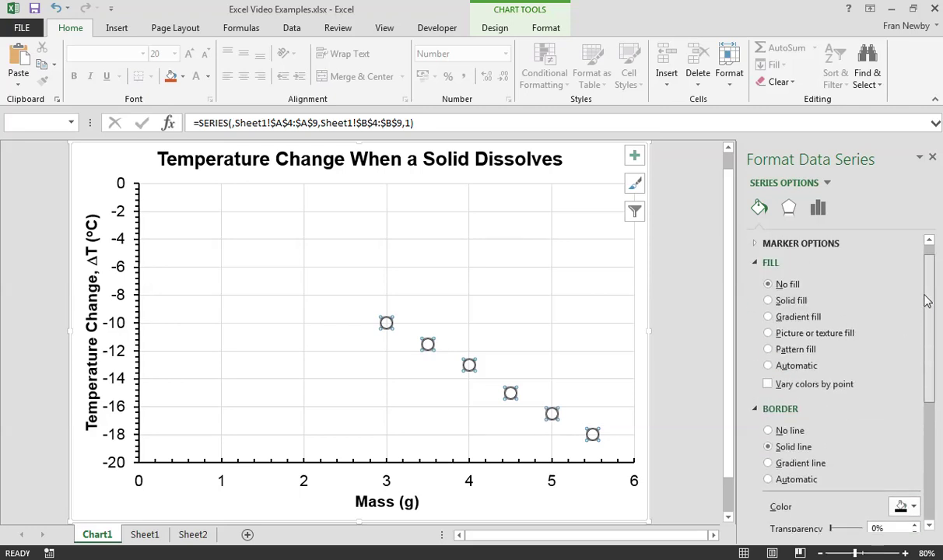
left_click(784, 308)
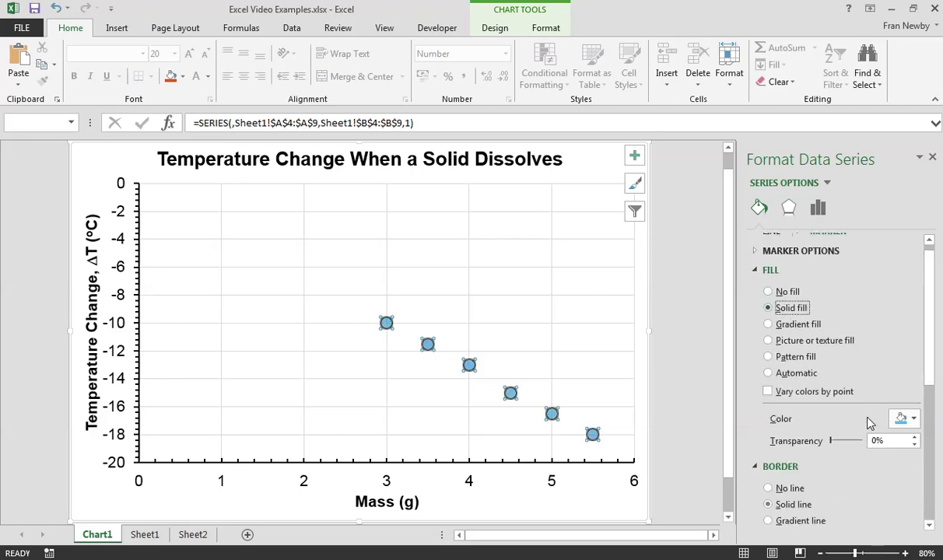
left_click(904, 418)
left_click(836, 535)
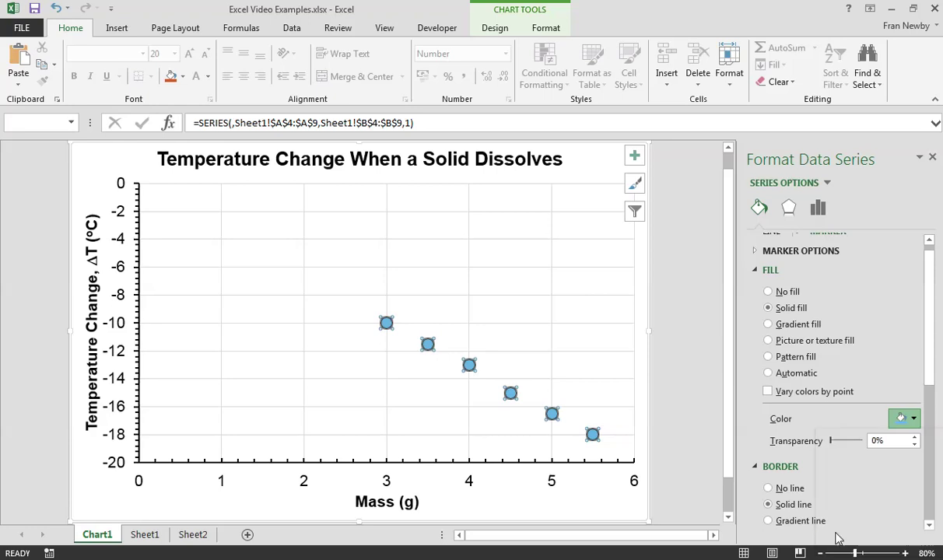
left_click(617, 439)
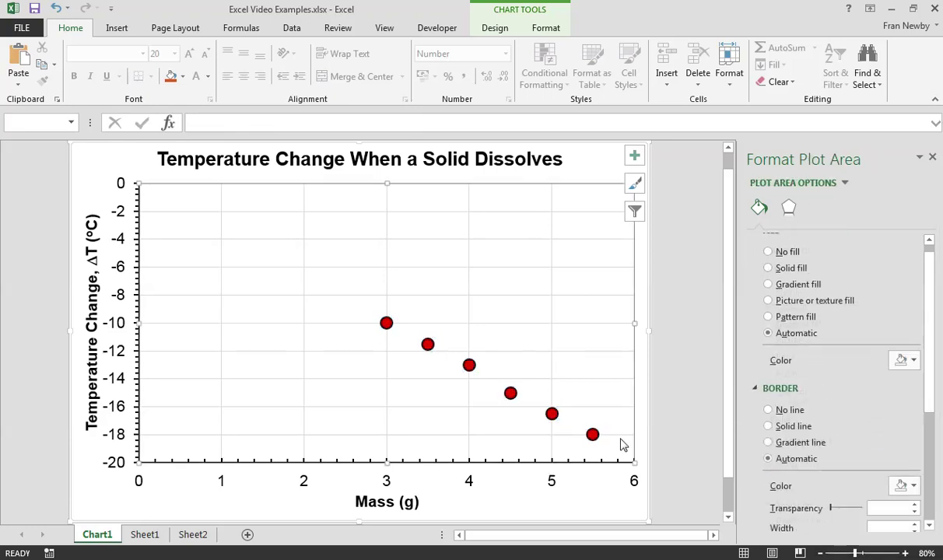
left_click(507, 397)
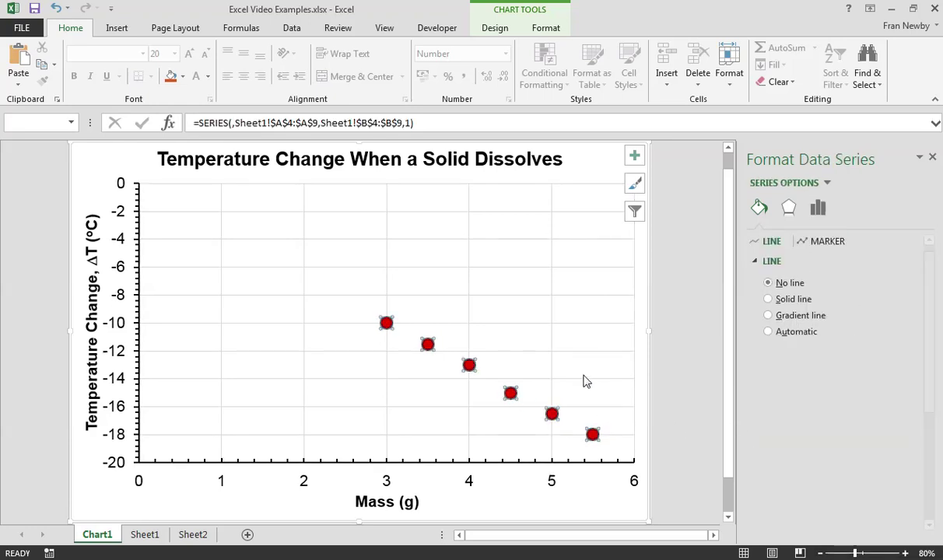
left_click(802, 242)
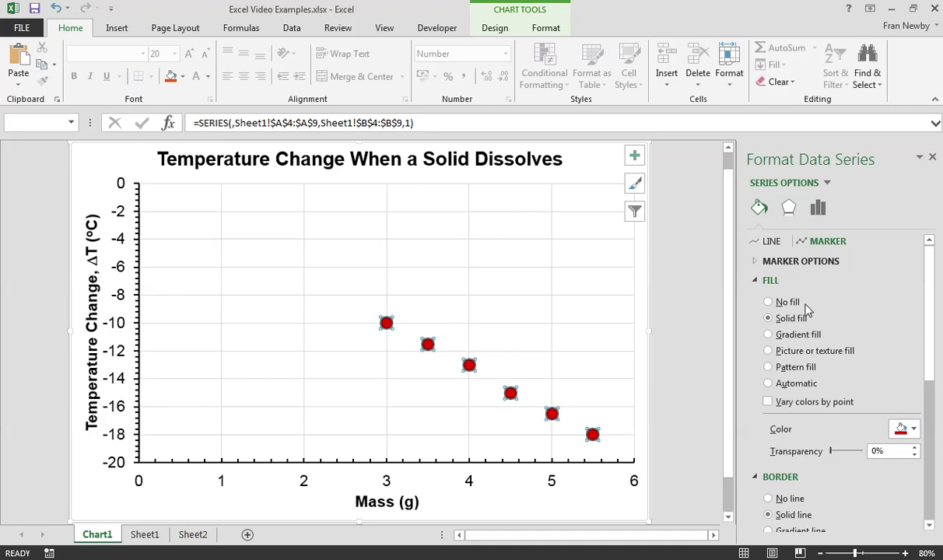
left_click(778, 303)
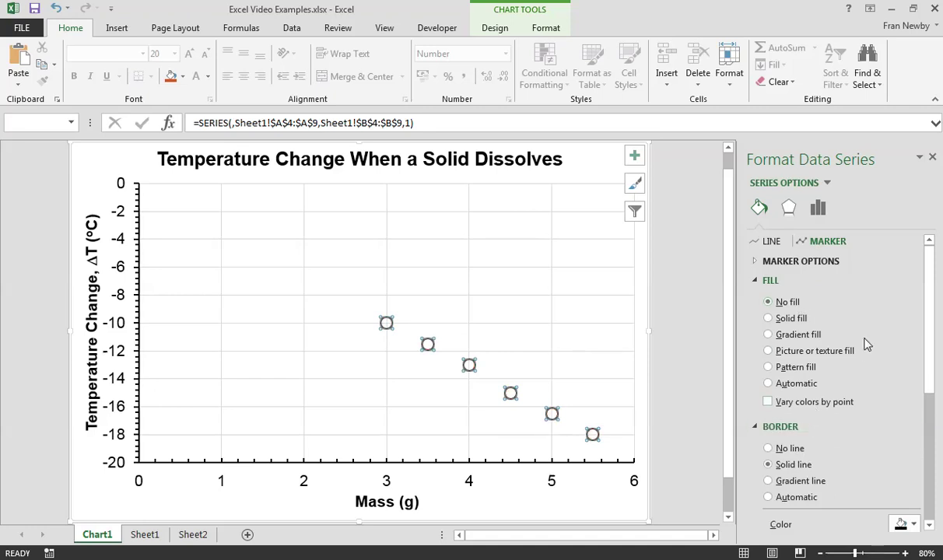
- Change the marker type to the plus-sign shape
left_click(795, 261)
left_click(827, 336)
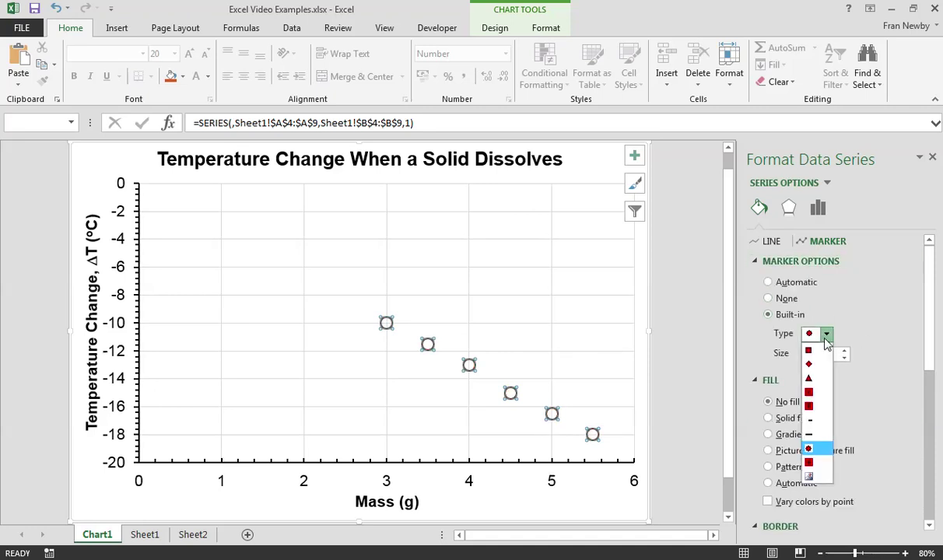
left_click(823, 467)
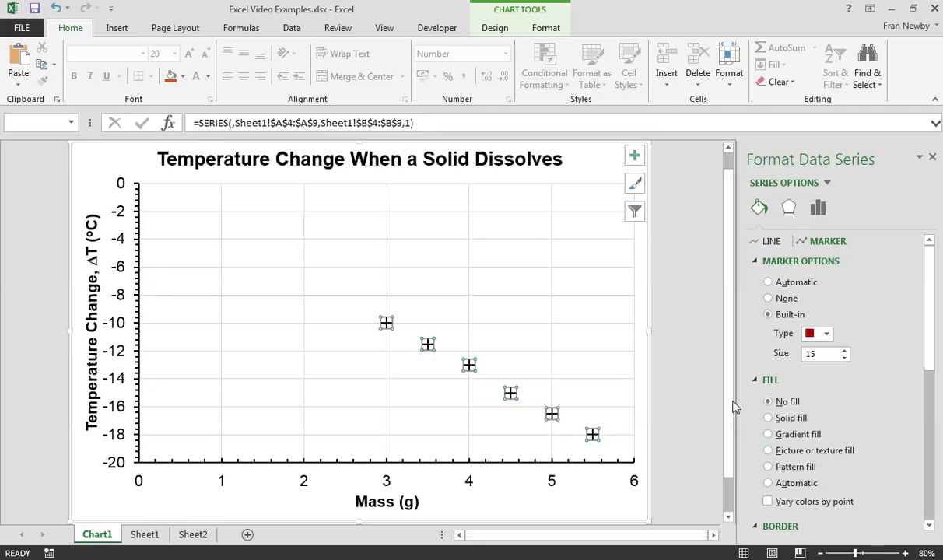
left_click(609, 395)
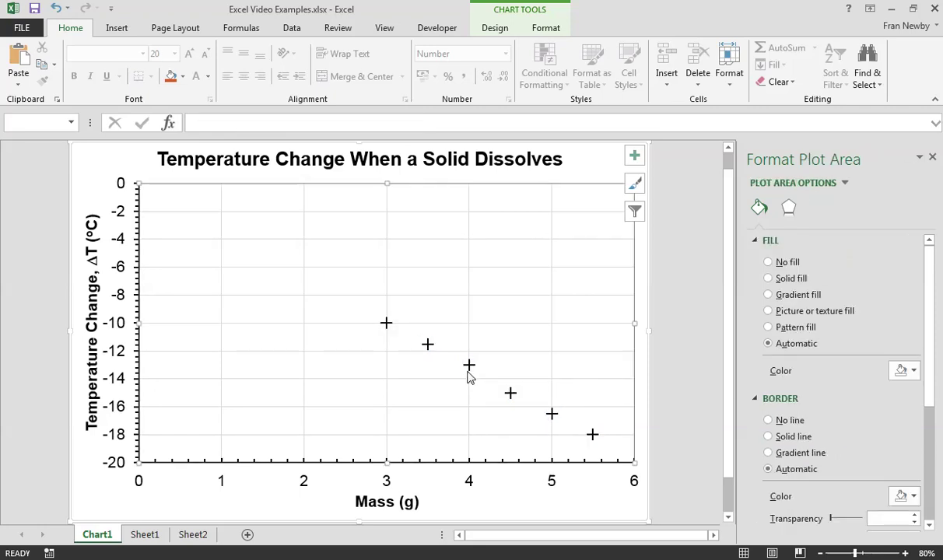
left_click(574, 171)
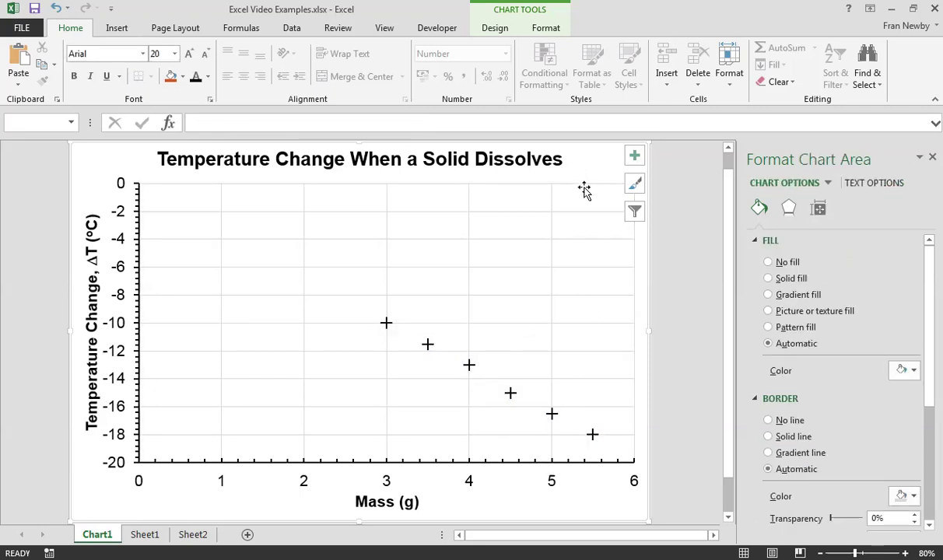
- Turn off the Primary Major Horizontal and Primary Major Vertical gridlines via Add Chart Element
left_click(469, 256)
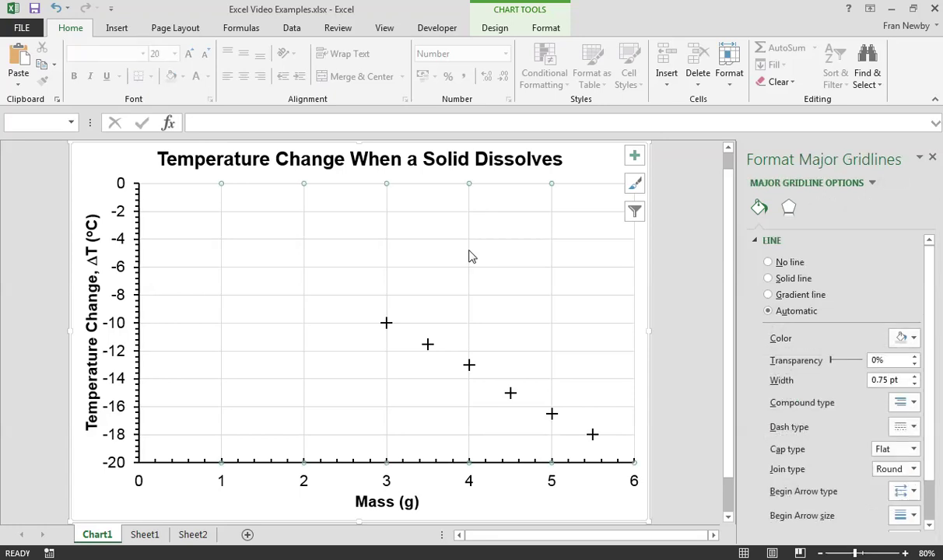
left_click(496, 28)
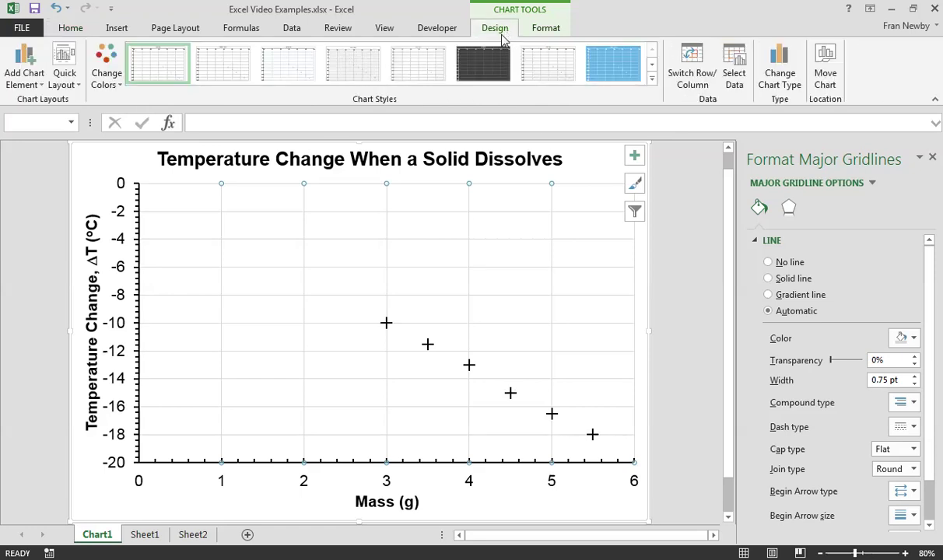
left_click(32, 83)
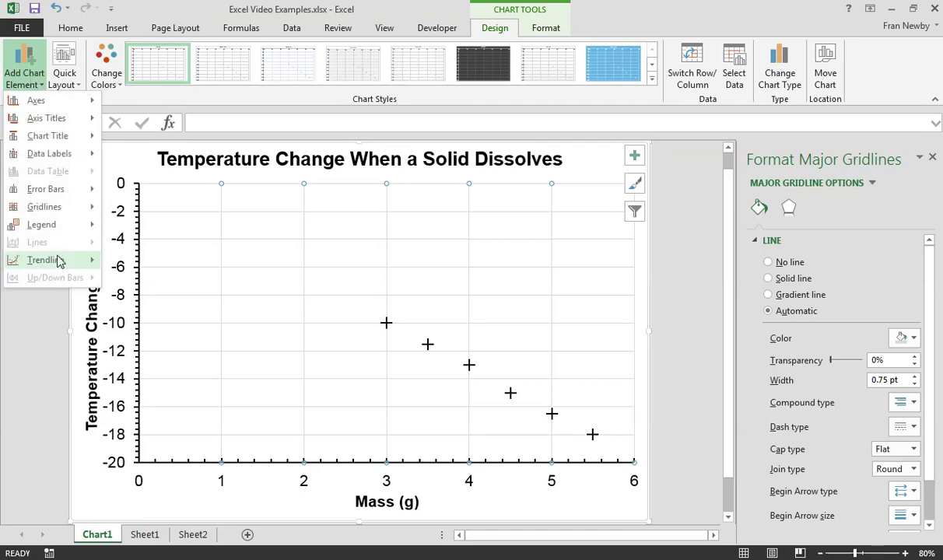
mouse_move(75, 213)
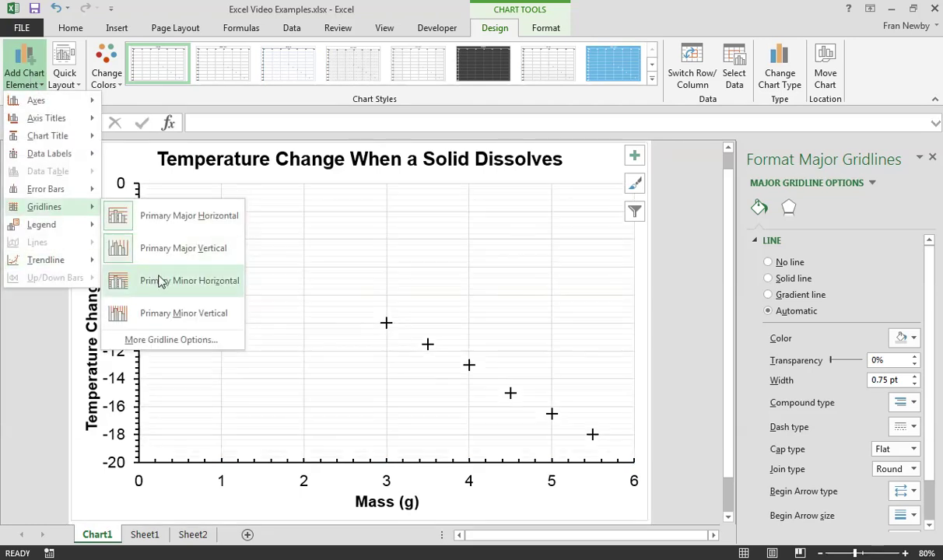
left_click(163, 295)
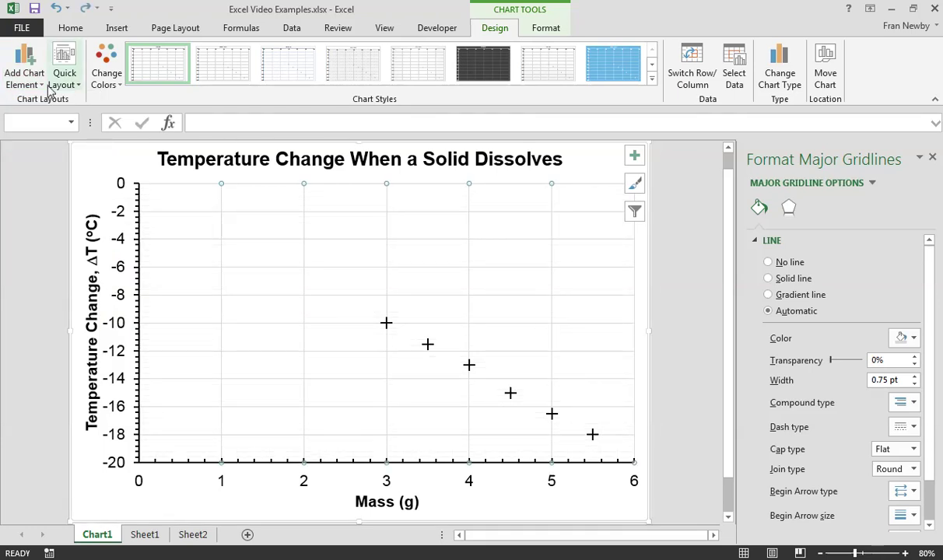
left_click(24, 74)
mouse_move(47, 207)
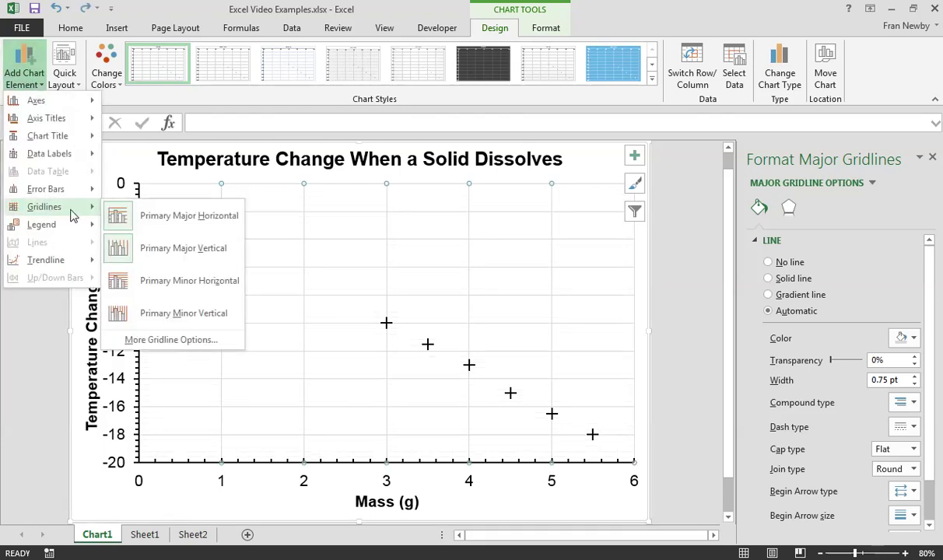
left_click(173, 218)
left_click(23, 72)
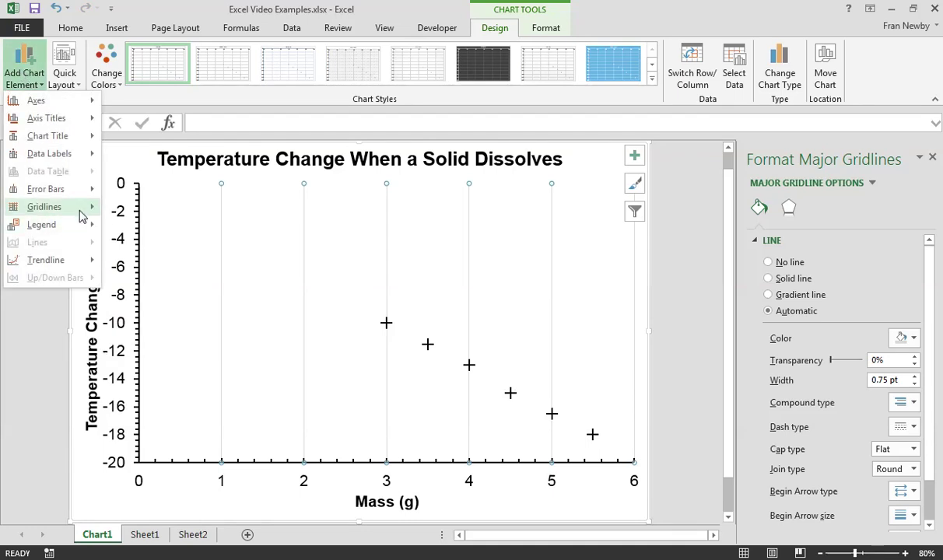
mouse_move(82, 216)
left_click(125, 247)
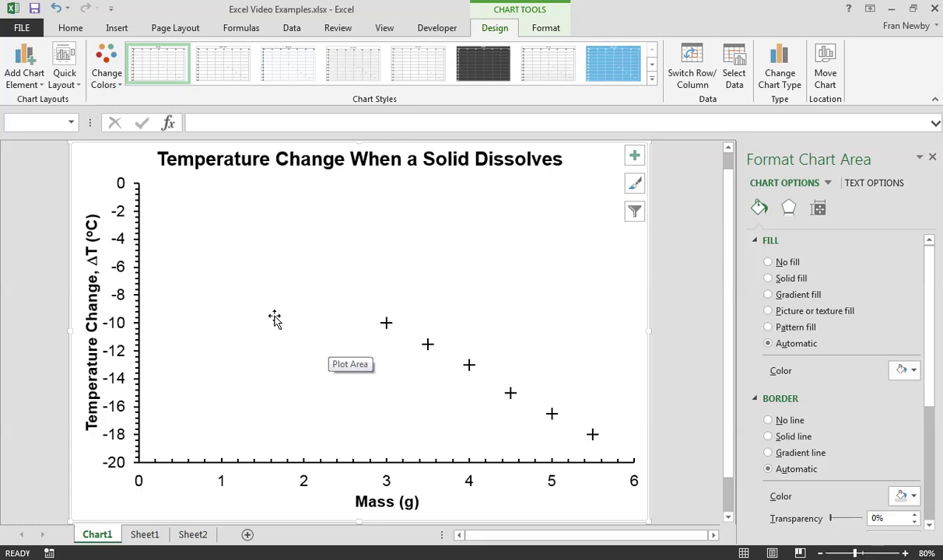
- Give the plot area a solid line border with a width of 2 pt
key("alt+Tab")
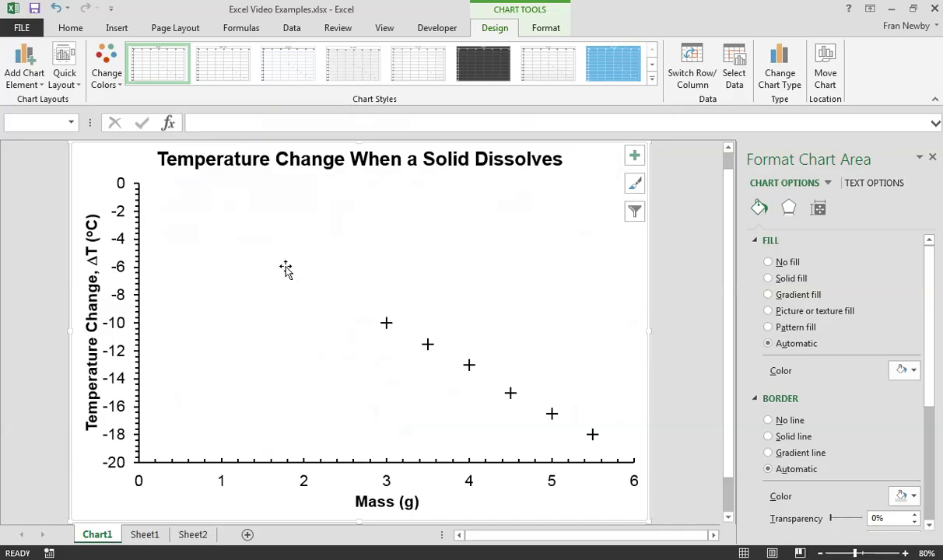
left_click(258, 246)
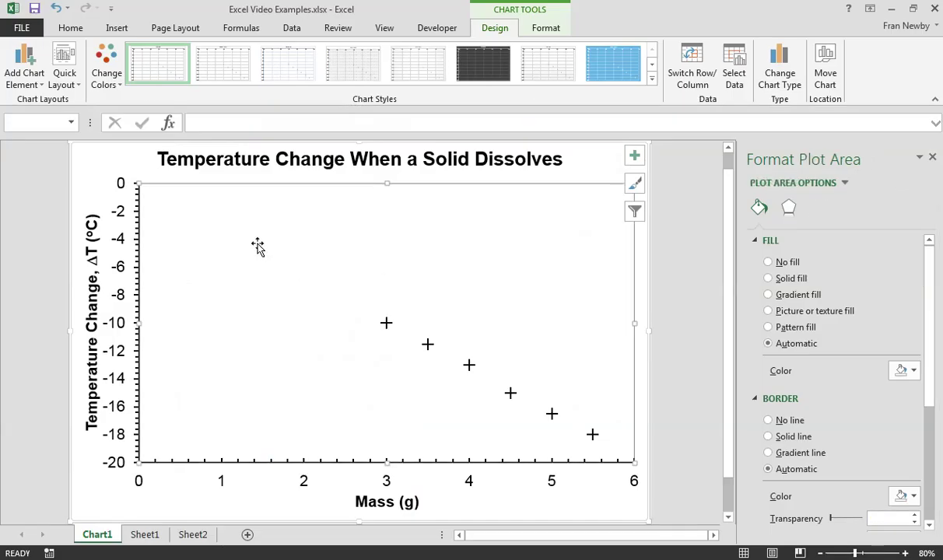
right_click(417, 253)
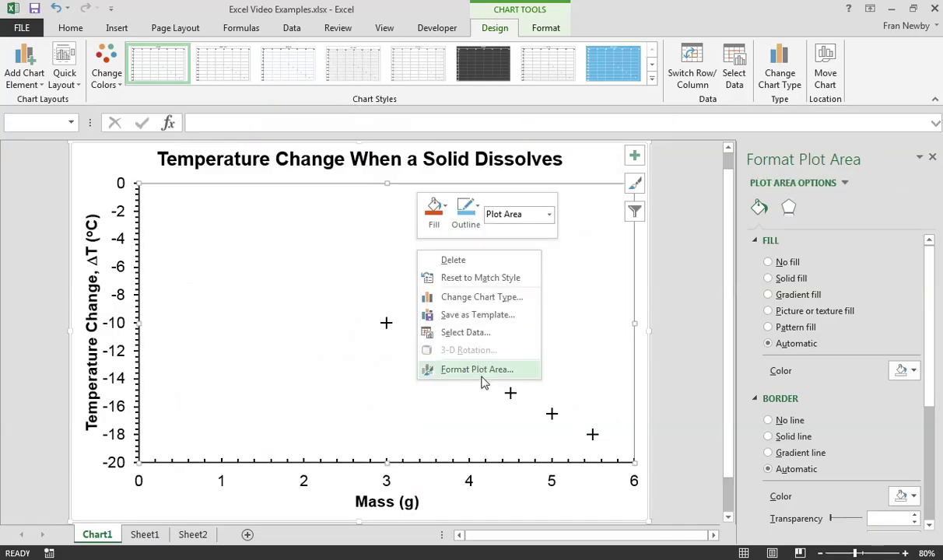
left_click(481, 370)
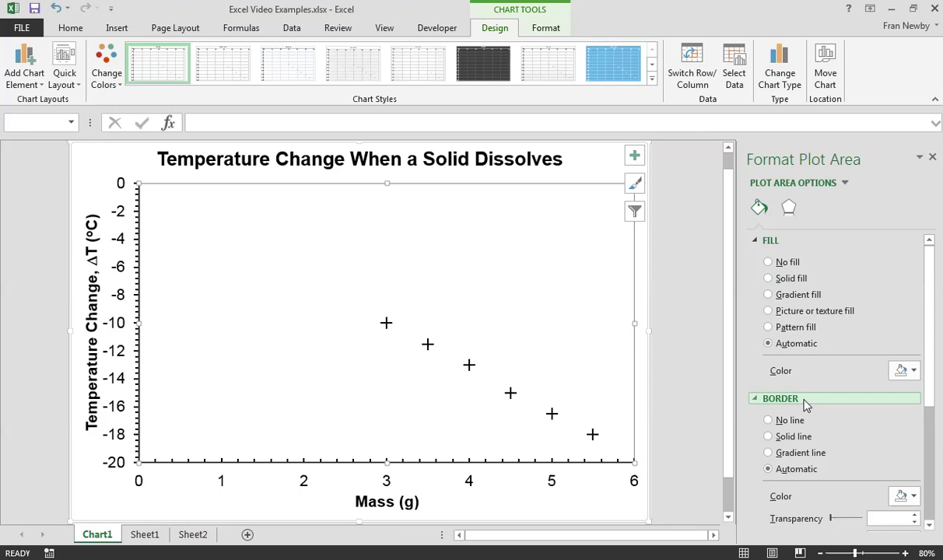
left_click(773, 437)
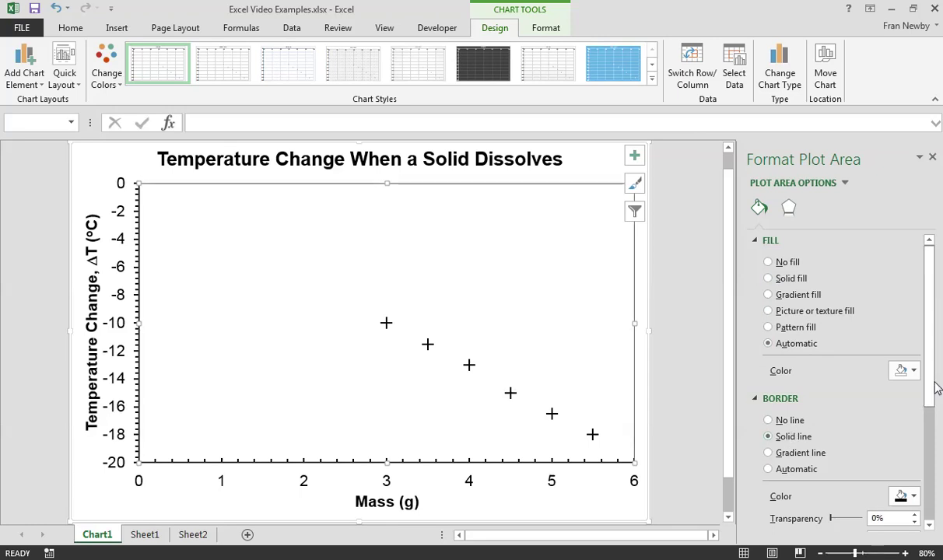
scroll(932, 385, "down", 4)
left_click_drag(905, 400, 812, 384)
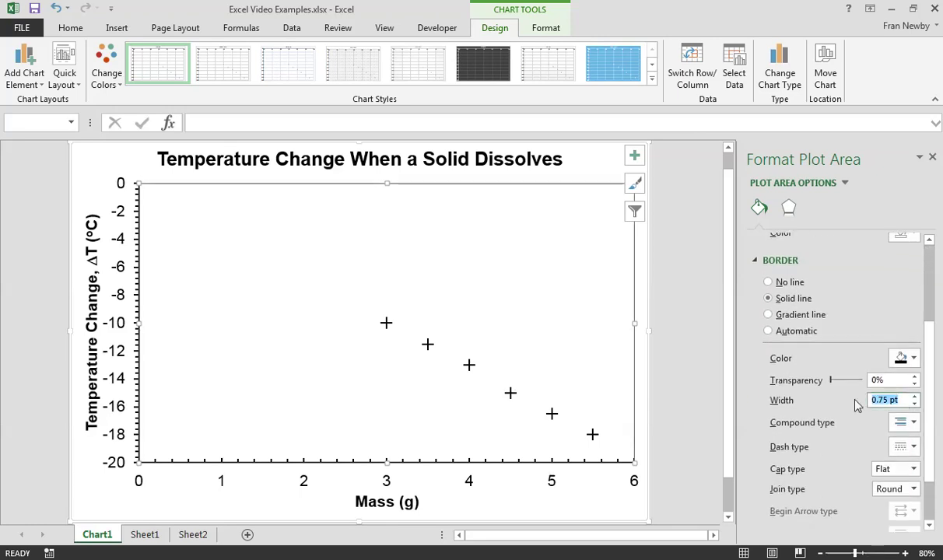
type("2")
key("Tab")
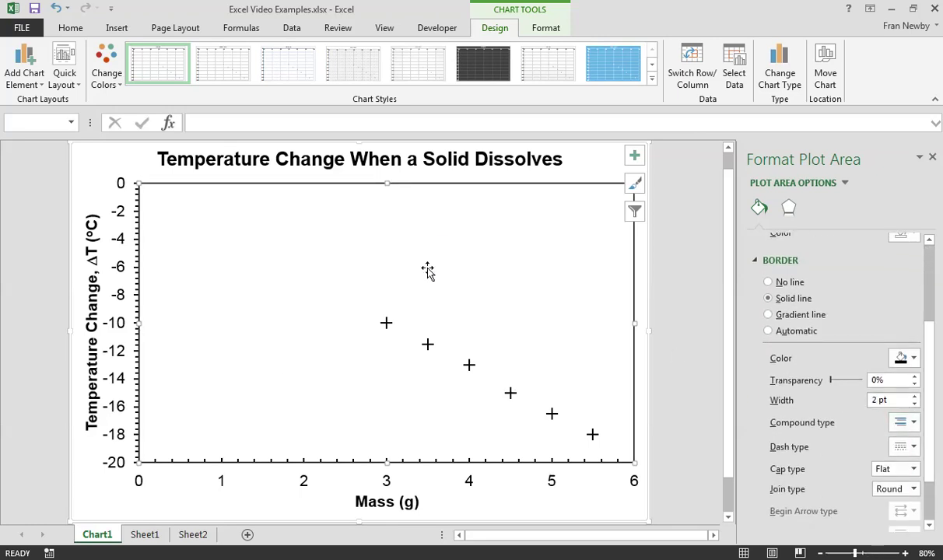
left_click(138, 472)
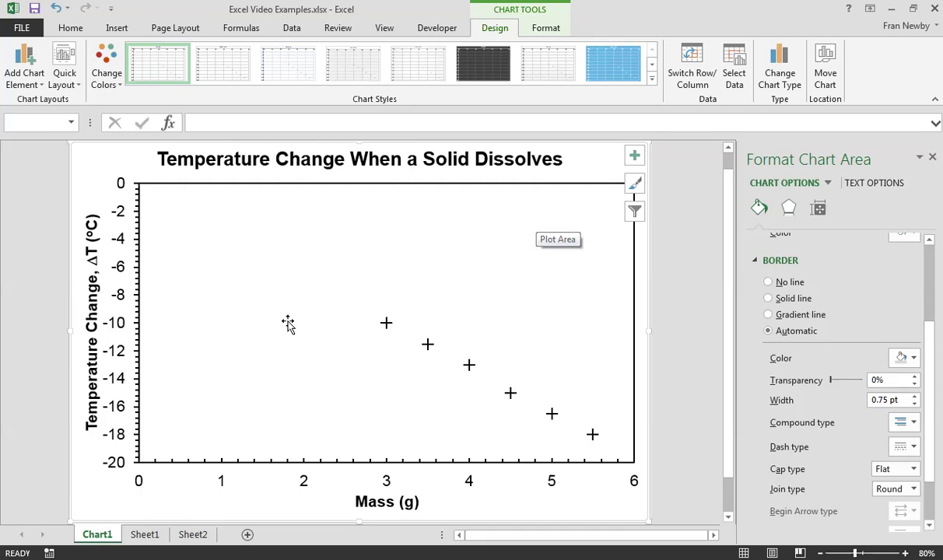
- Save the chart as template 'Gorgeous Scatter No Grid.crtx', replacing the old copy, then go to Sheet2
right_click(284, 289)
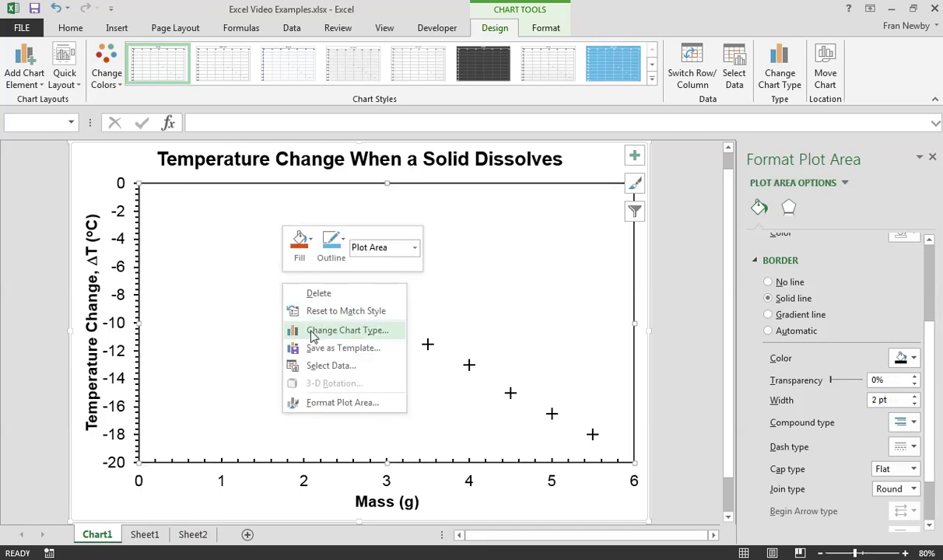
left_click(346, 348)
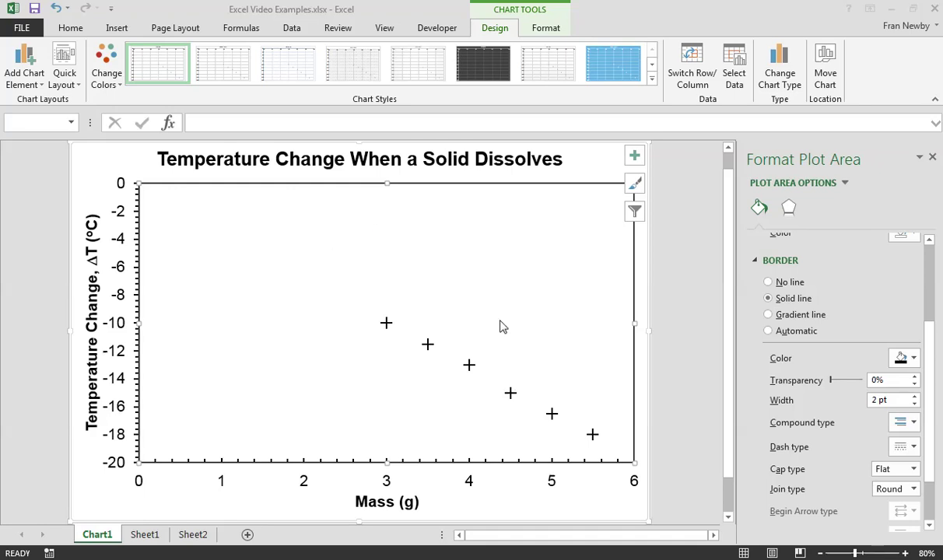
right_click(382, 354)
key("v")
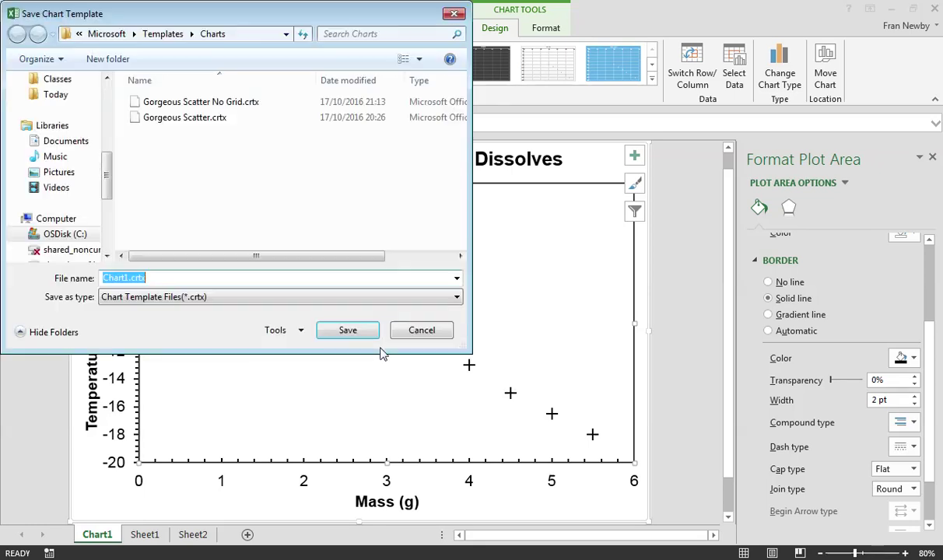
left_click(220, 108)
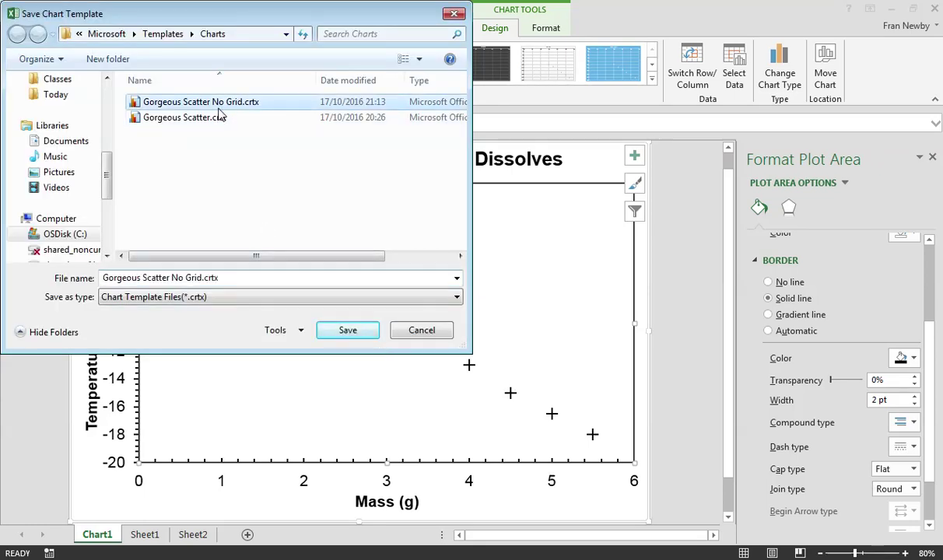
left_click(351, 331)
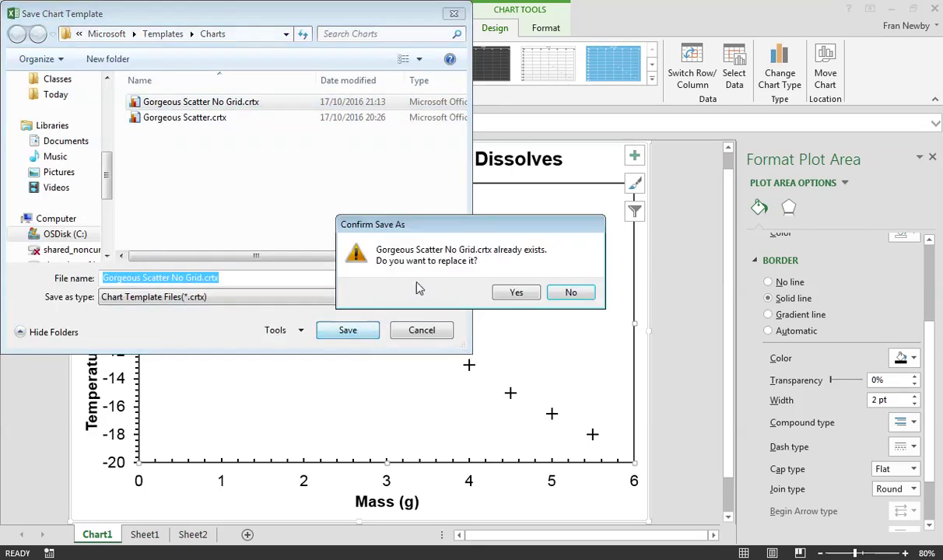
left_click(513, 292)
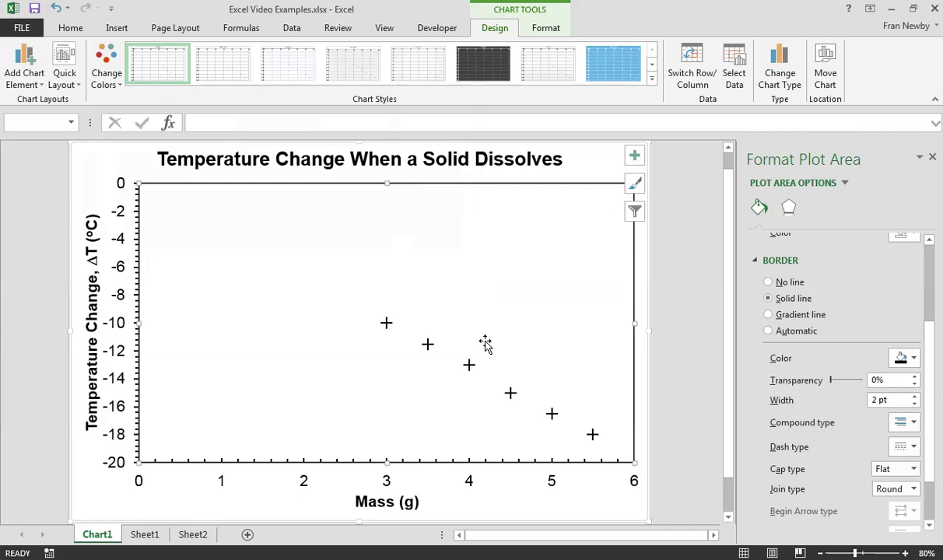
left_click(180, 533)
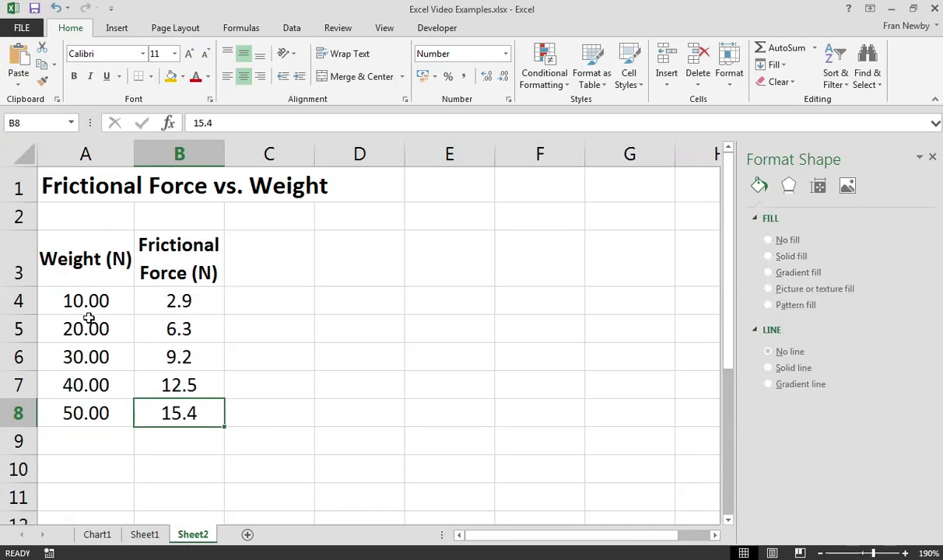
- Insert a chart of A4:B8 using the Gorgeous Scatter No Grid template
left_click_drag(95, 306, 160, 405)
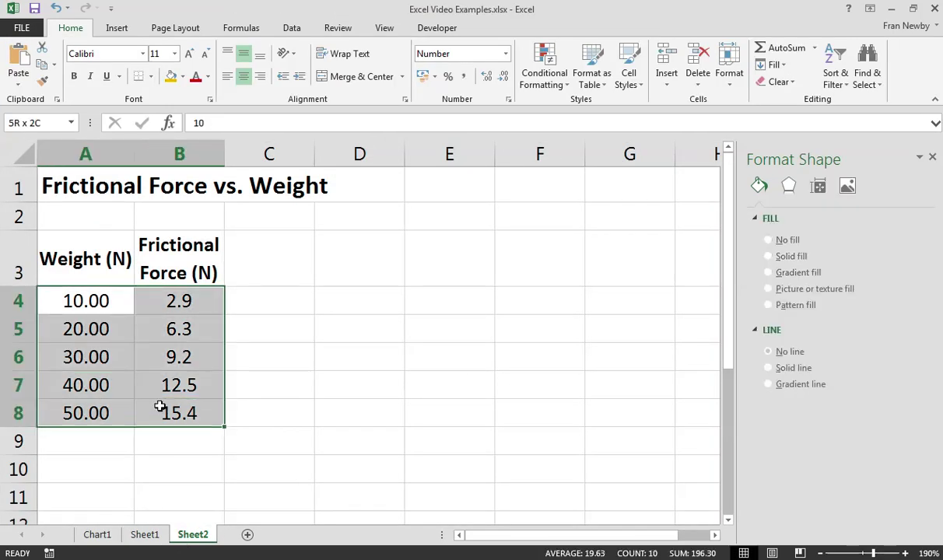
left_click(122, 29)
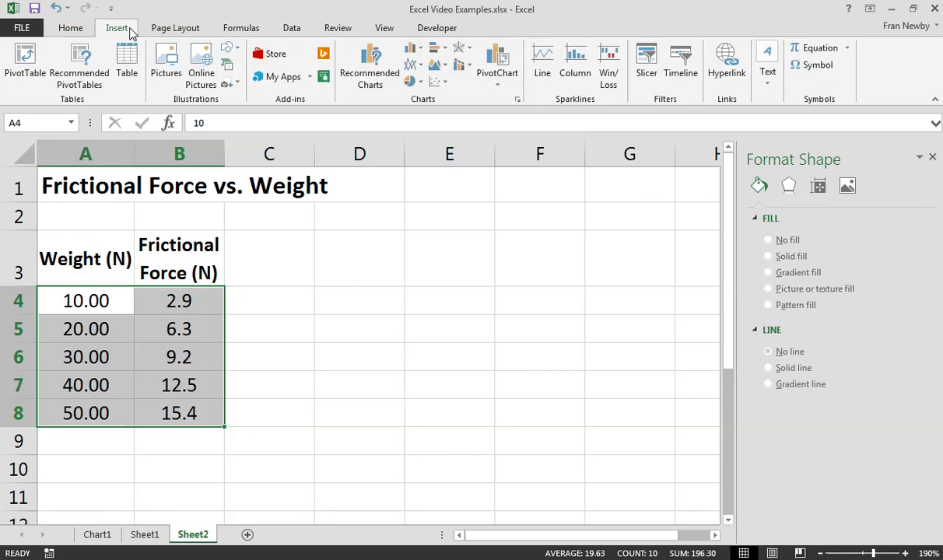
left_click(436, 84)
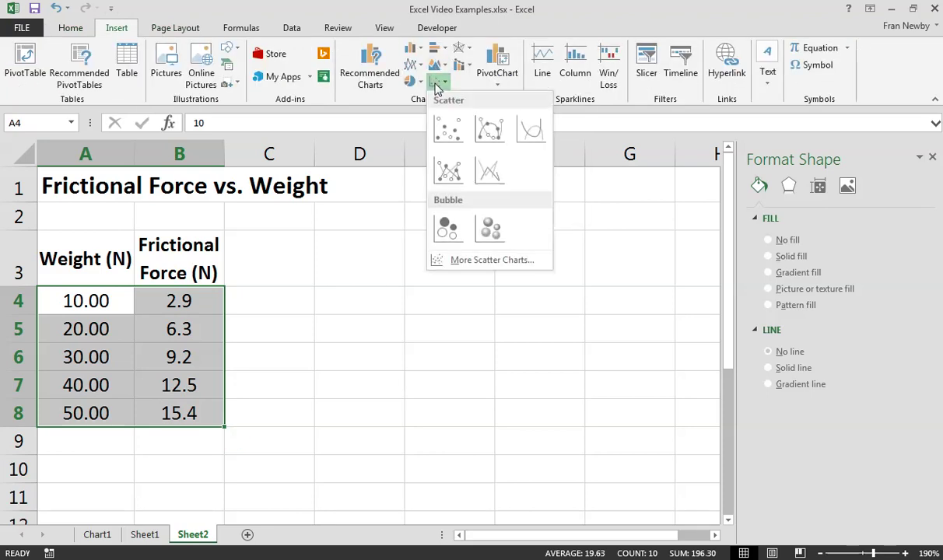
left_click(484, 260)
left_click(288, 147)
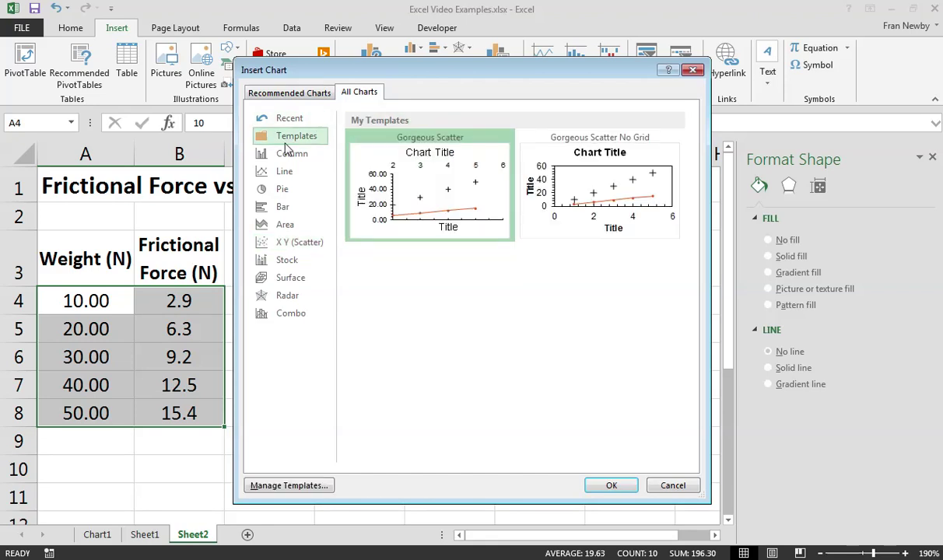
mouse_move(411, 223)
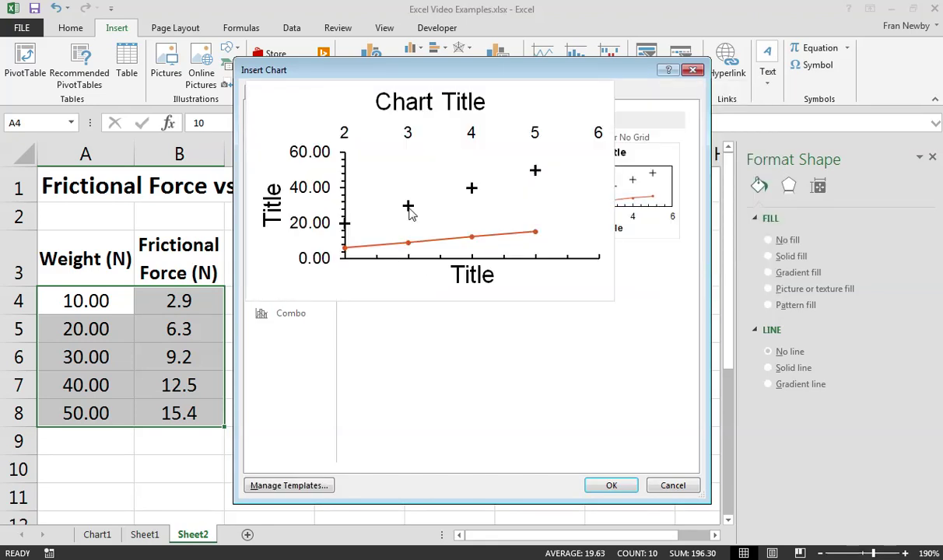
left_click(554, 204)
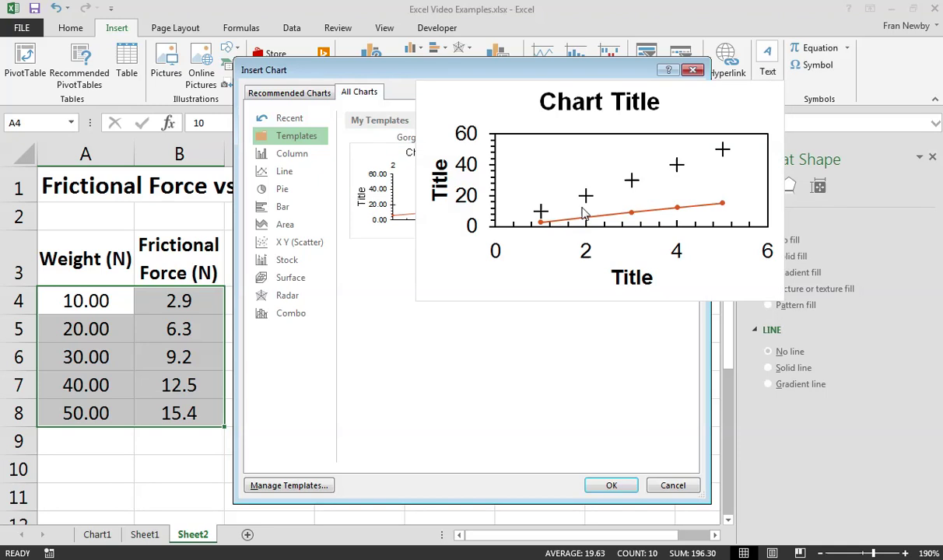
left_click(612, 486)
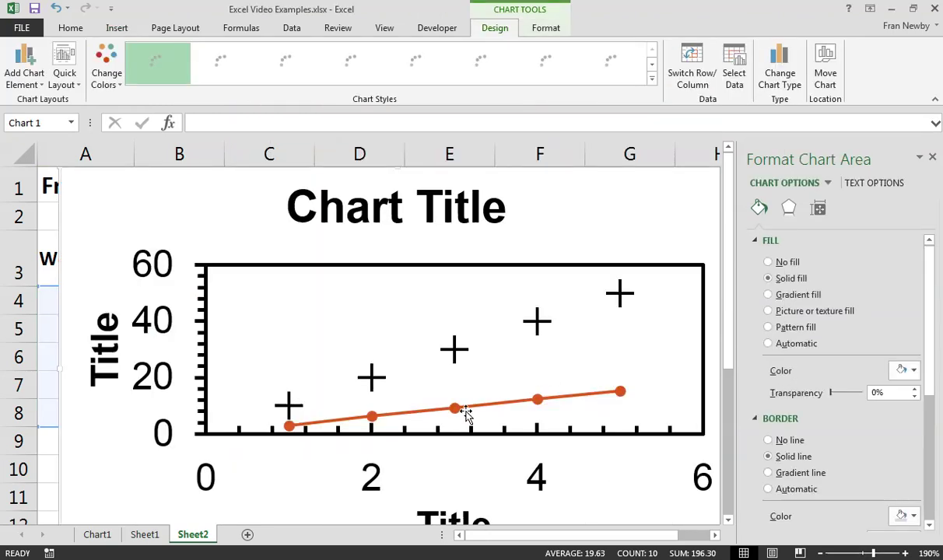
- Move the new chart to its own sheet, Chart2
right_click(153, 461)
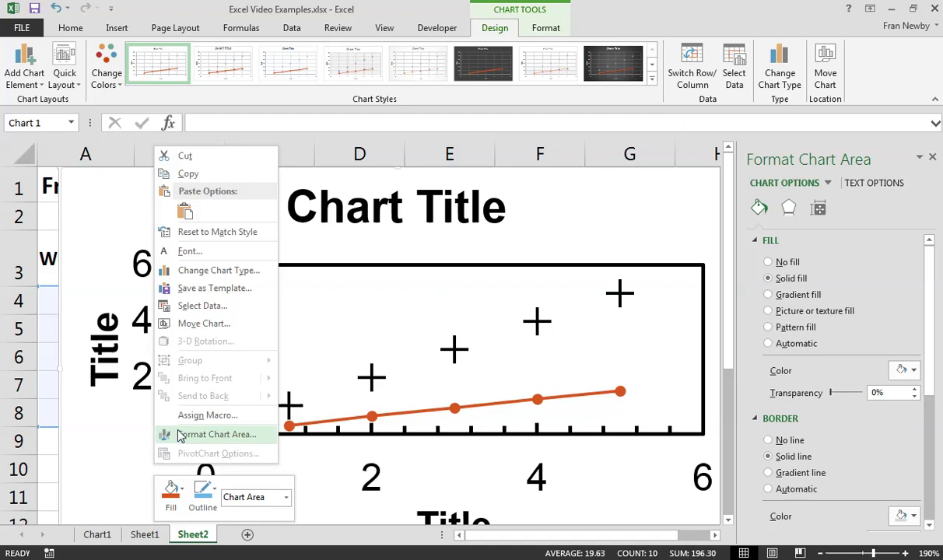
left_click(204, 323)
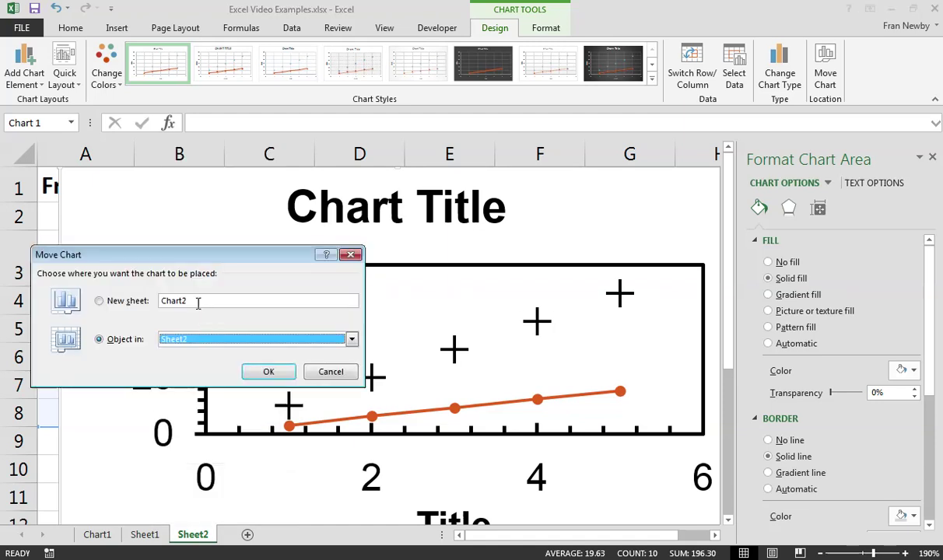
left_click(115, 301)
left_click(253, 372)
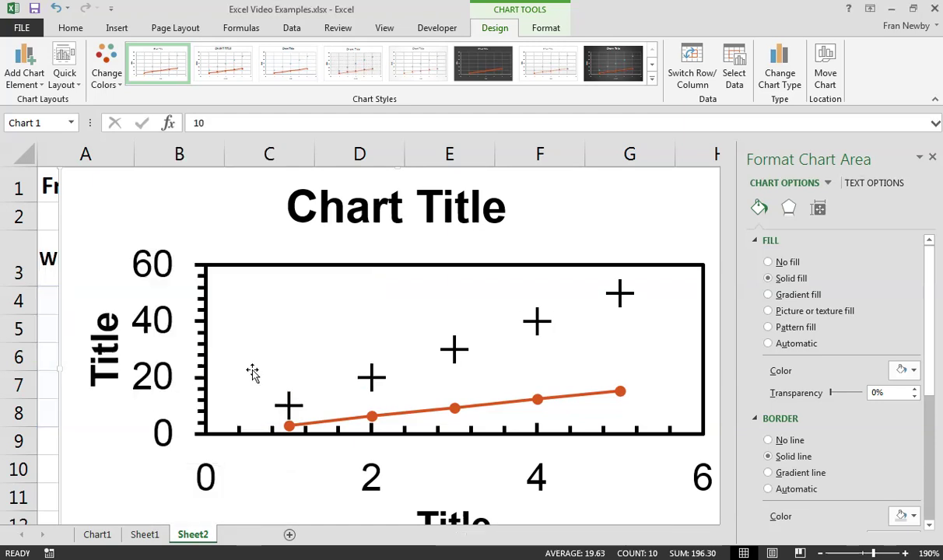
- Delete the orange line series so only the plus markers remain
left_click(405, 419)
key("Delete")
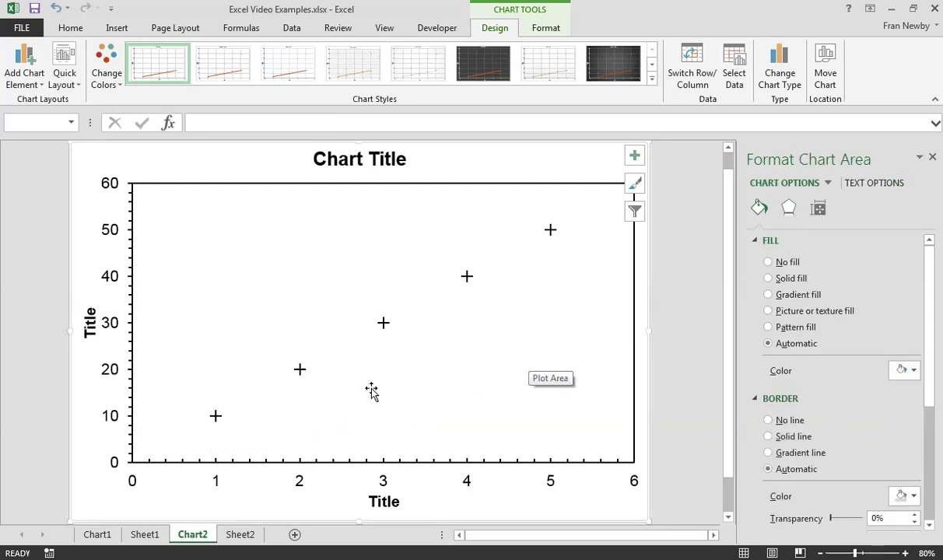
right_click(302, 307)
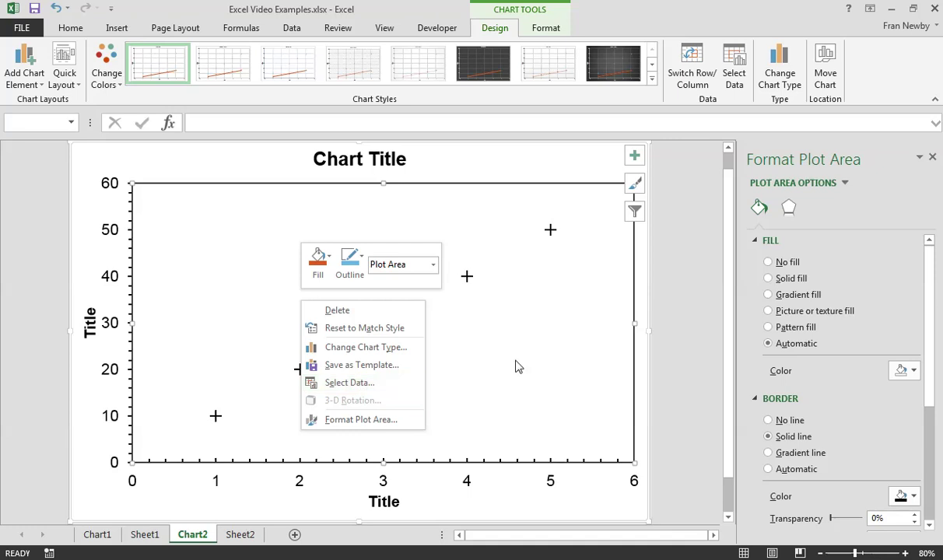
left_click(489, 350)
left_click(235, 507)
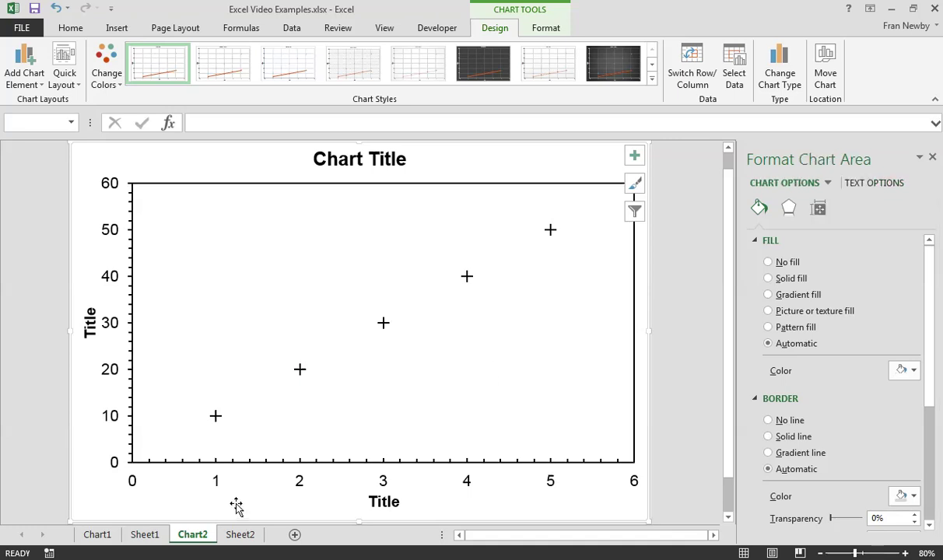